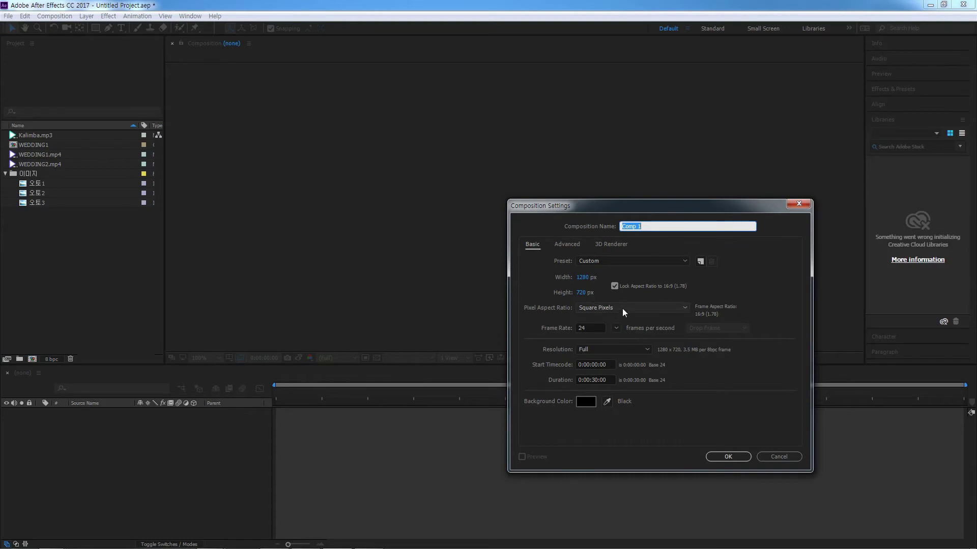
- Set the new composition's frame rate to 30 frames per second and create the composition
left_click(591, 328)
type("30")
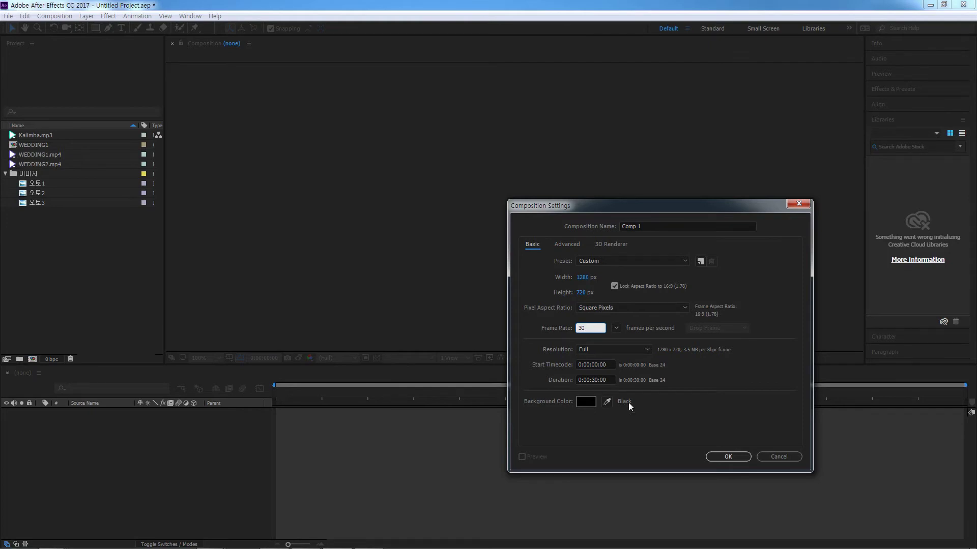
left_click(737, 459)
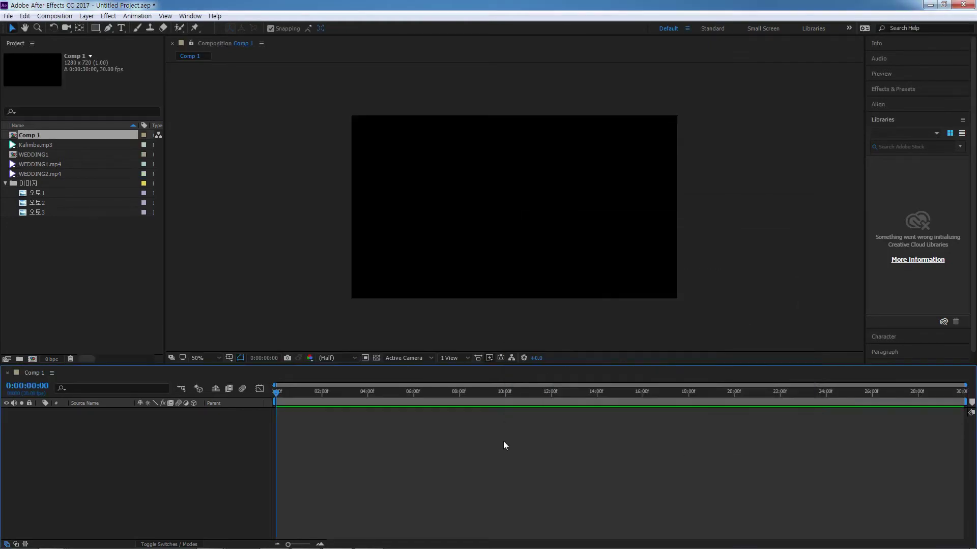
- Rename the Comp 1 composition as 사용자 정의 캄프
left_click(49, 134)
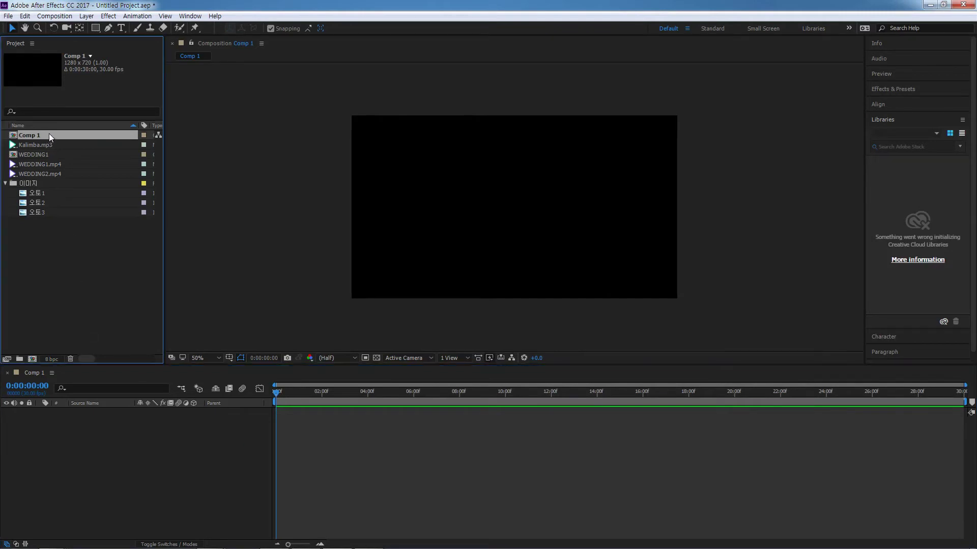
key("Return")
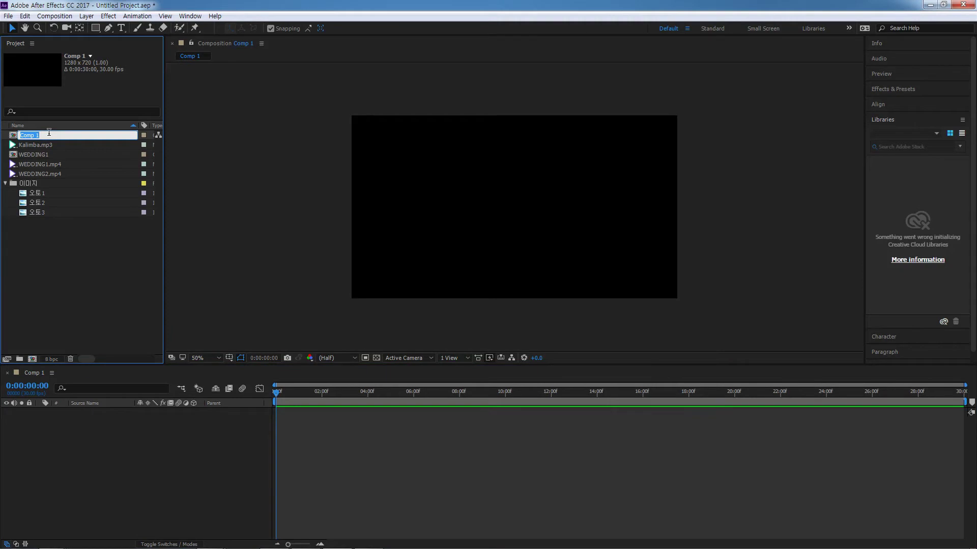
type("사용자 정의 캄프")
key("Return")
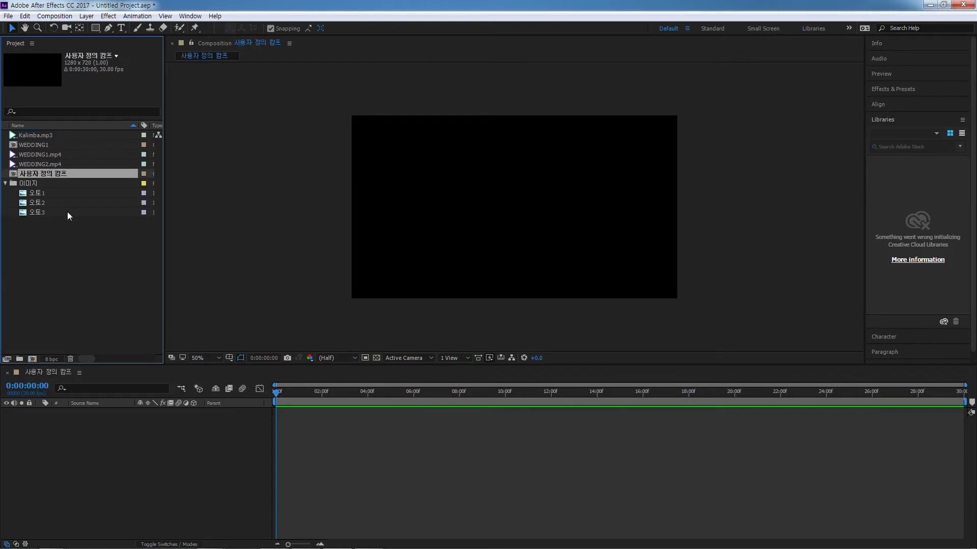
- Move the current time to the end of the composition and add the 오토1 image as a layer in the timeline
left_click(349, 392)
key("End")
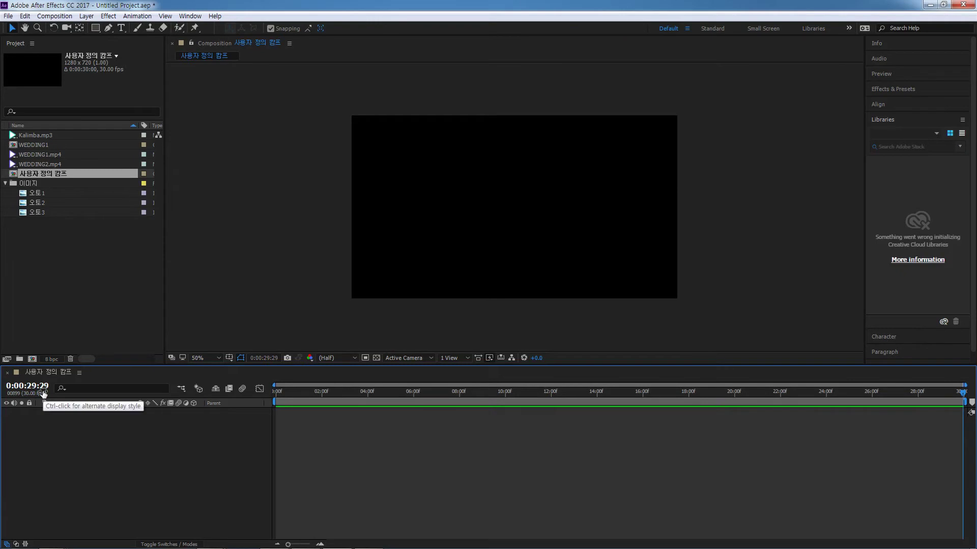
left_click(32, 193)
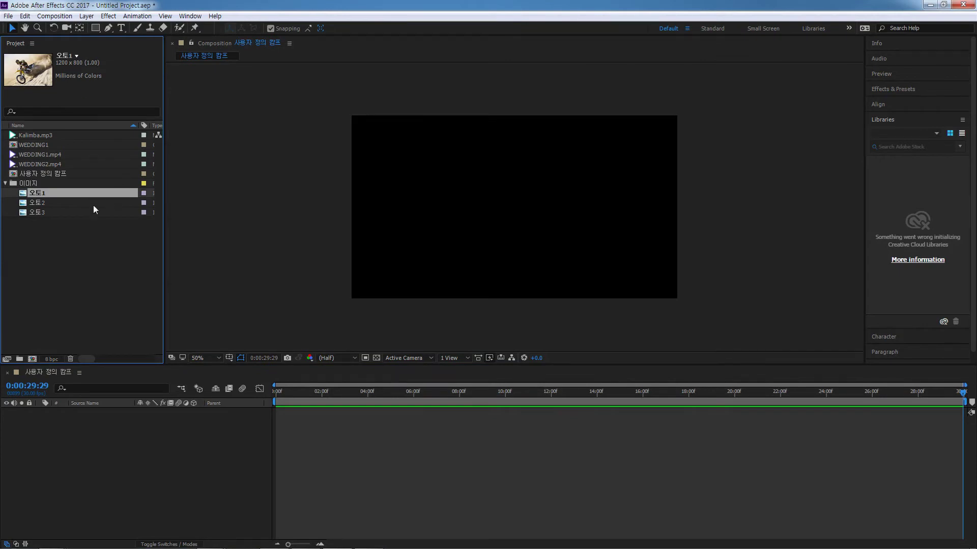
left_click_drag(41, 196, 71, 419)
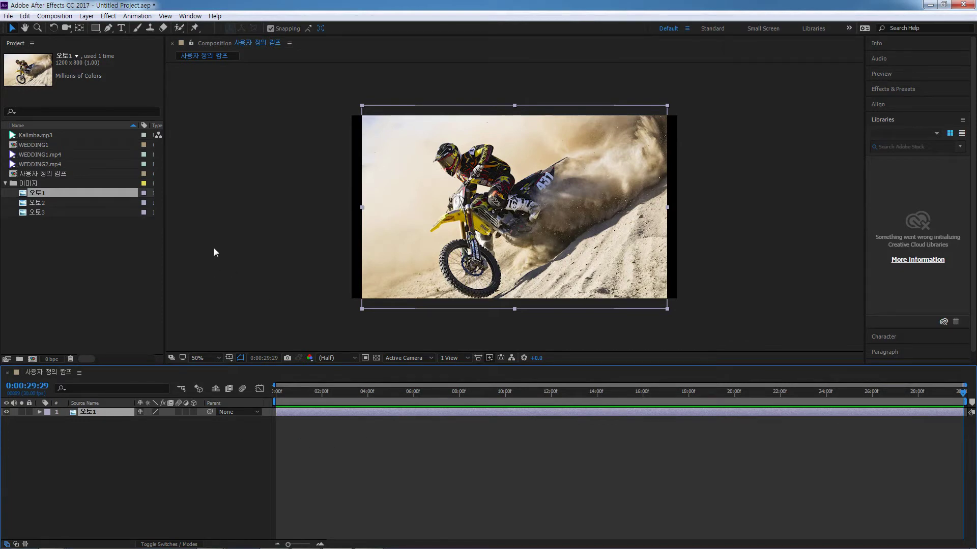
- Set the import preference for still footage to a fixed duration of 0:00:05:00
left_click(24, 16)
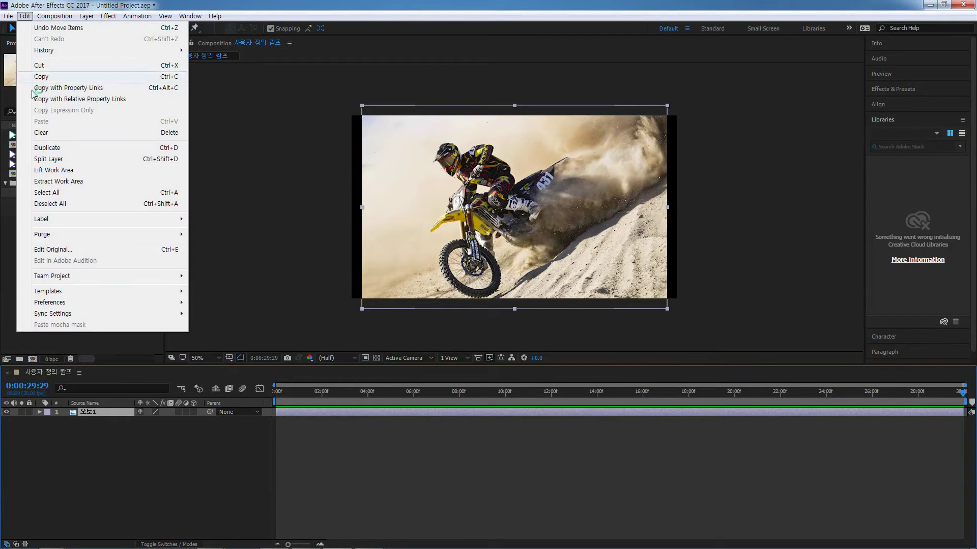
mouse_move(53, 304)
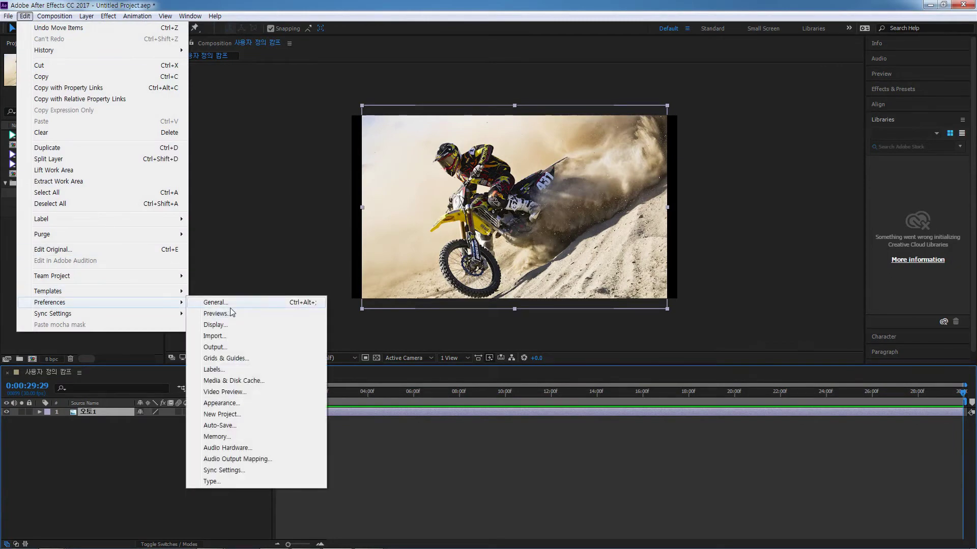
left_click(221, 337)
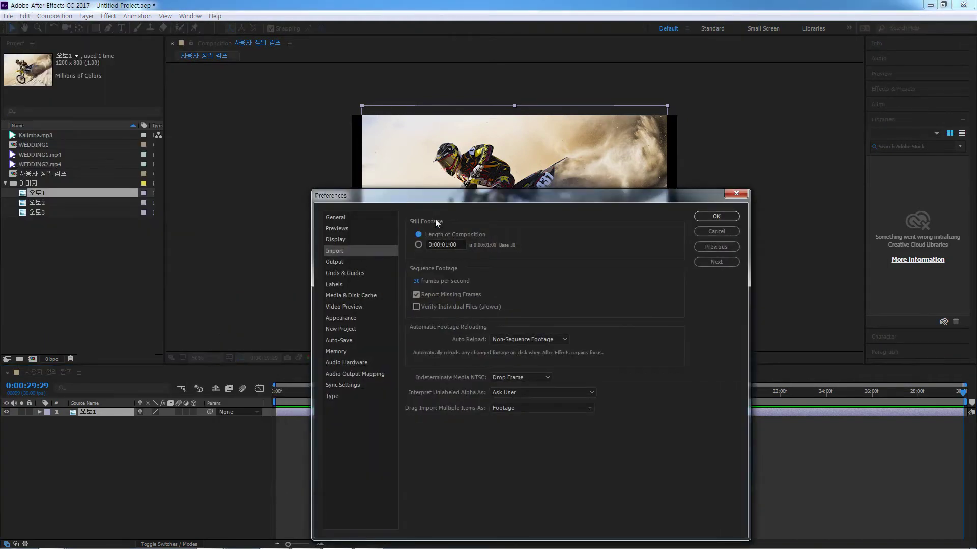
left_click_drag(476, 197, 501, 268)
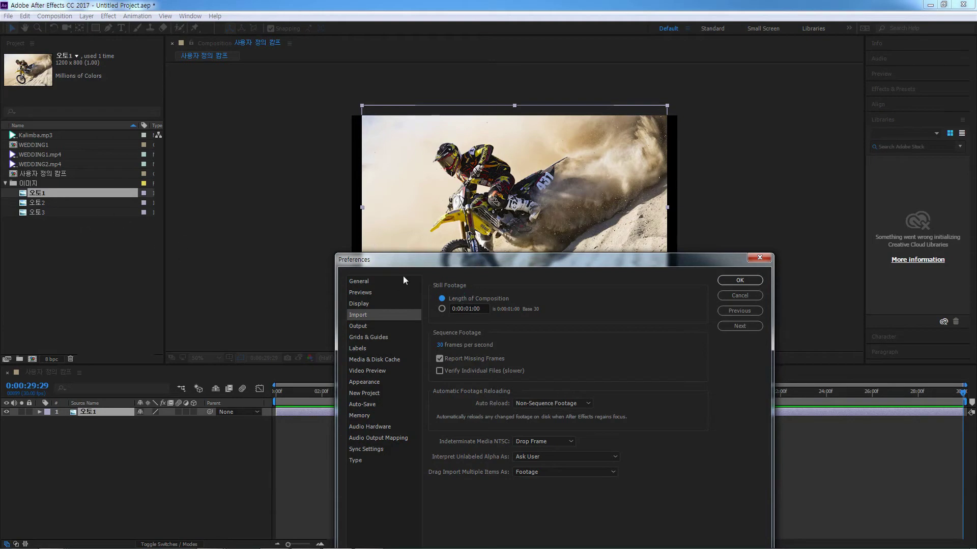
left_click(442, 310)
left_click(473, 312)
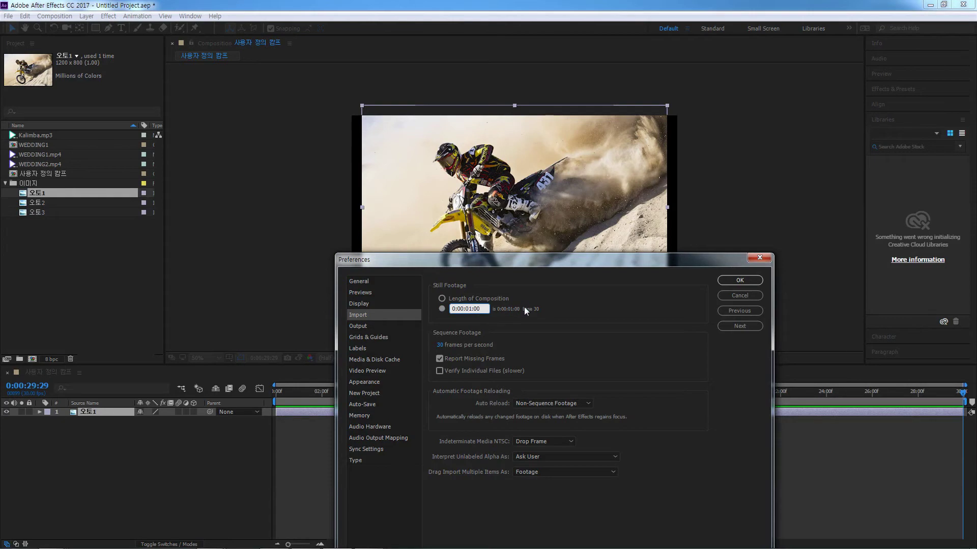
key("BackSpace")
type("5")
left_click(562, 302)
left_click(737, 280)
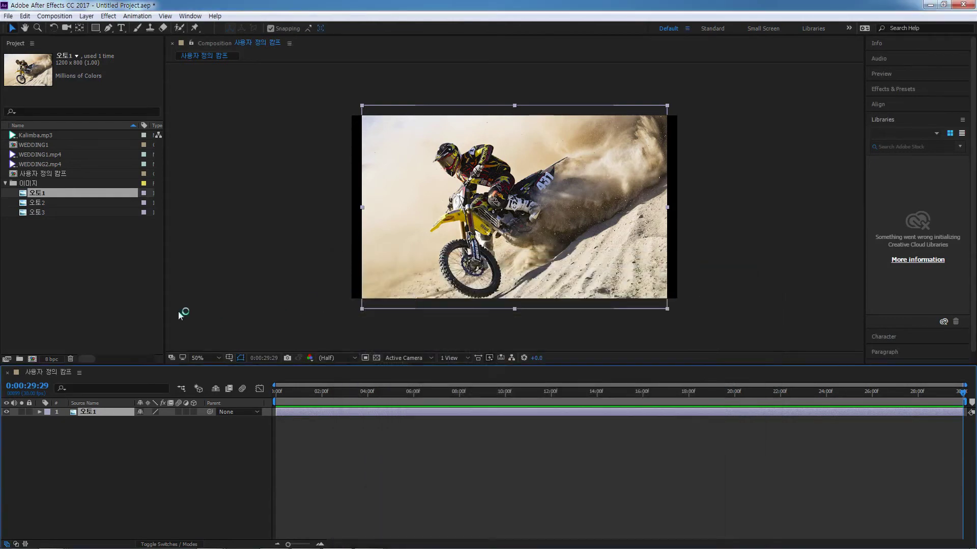
- Add the 오토2 image above the 오토1 layer and move the current time to 0:00:04:29
left_click_drag(24, 194, 57, 416)
left_click(23, 205)
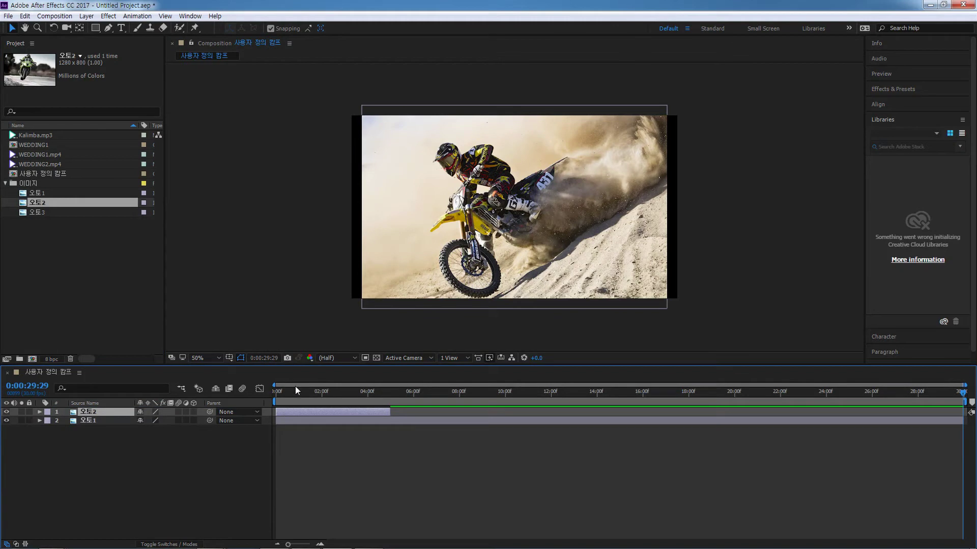
left_click_drag(294, 396, 391, 396)
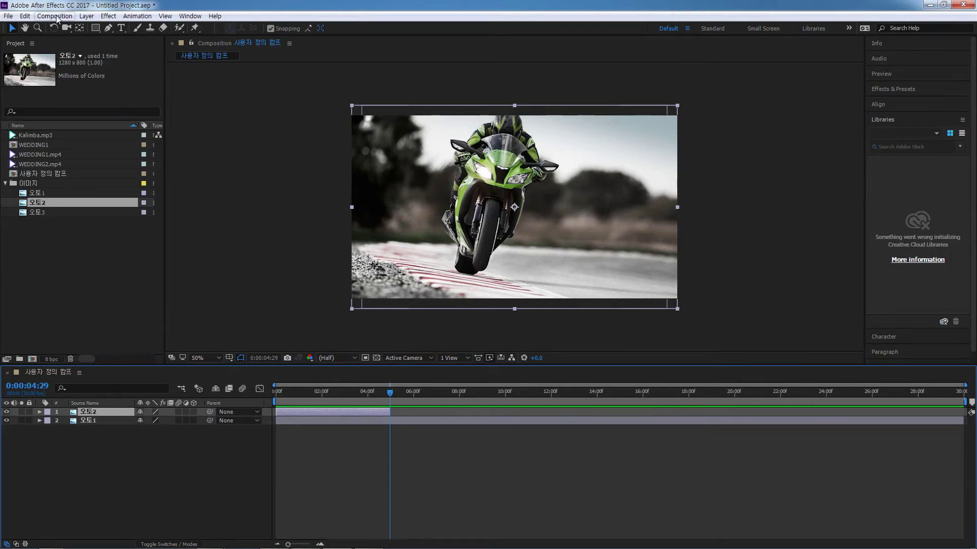
- Set the import preference for still footage back to Length of Composition
left_click(24, 16)
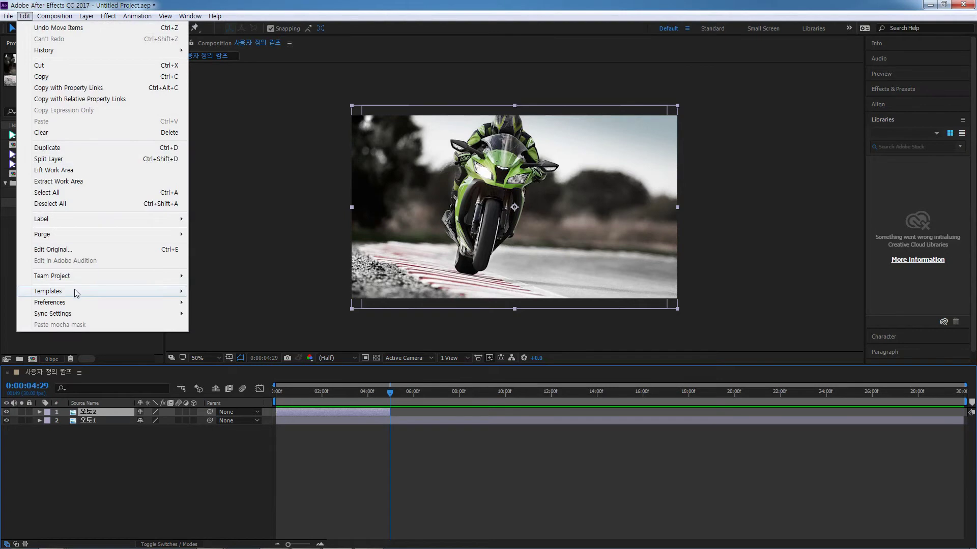
mouse_move(75, 304)
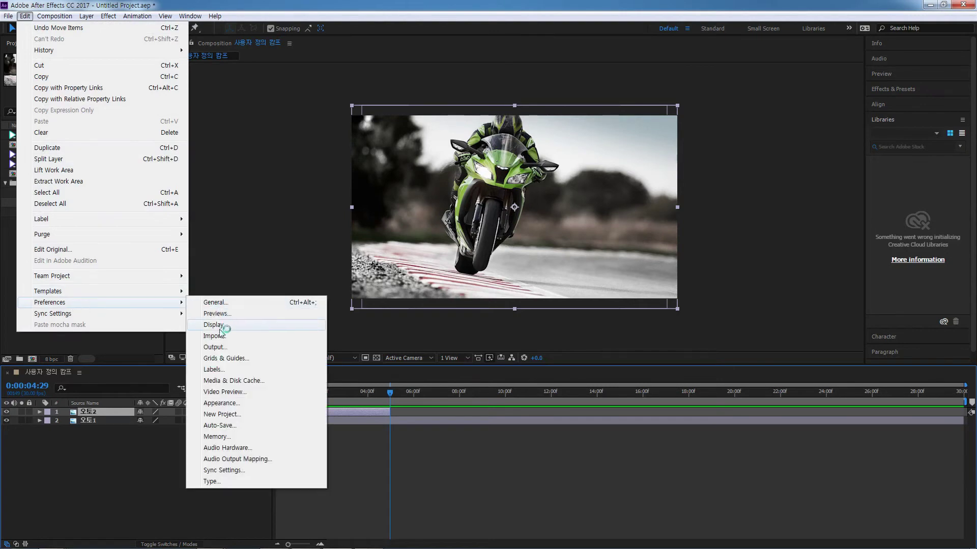
left_click(213, 336)
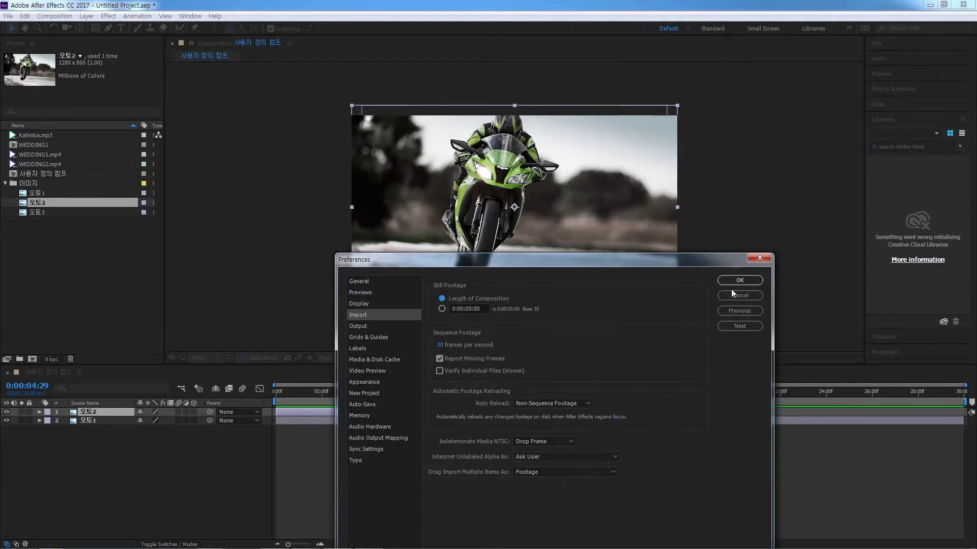
left_click(740, 280)
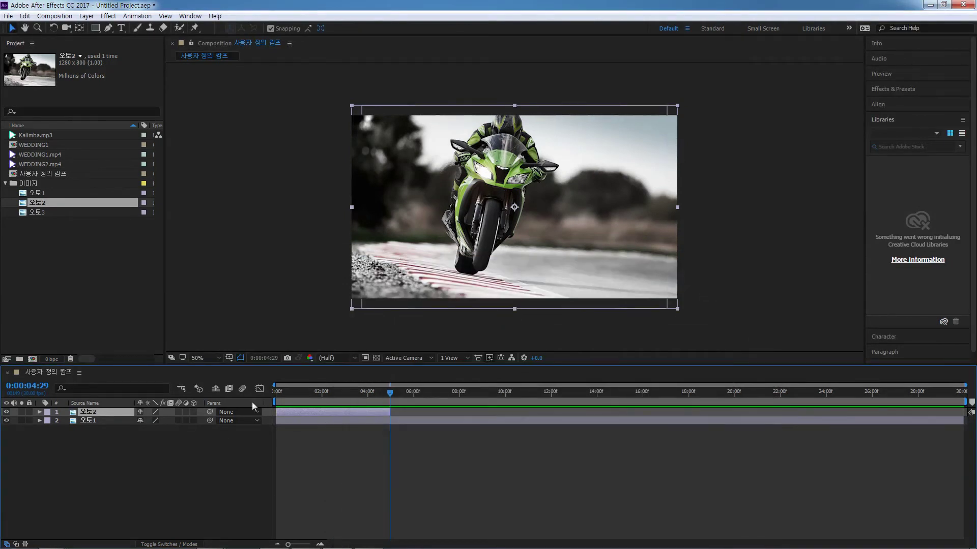
- Place the 오토3 image between the 오토2 and 오토1 layers, starting at about 0:00:10:02, and move the current time to 0:00:10:25
left_click(22, 214)
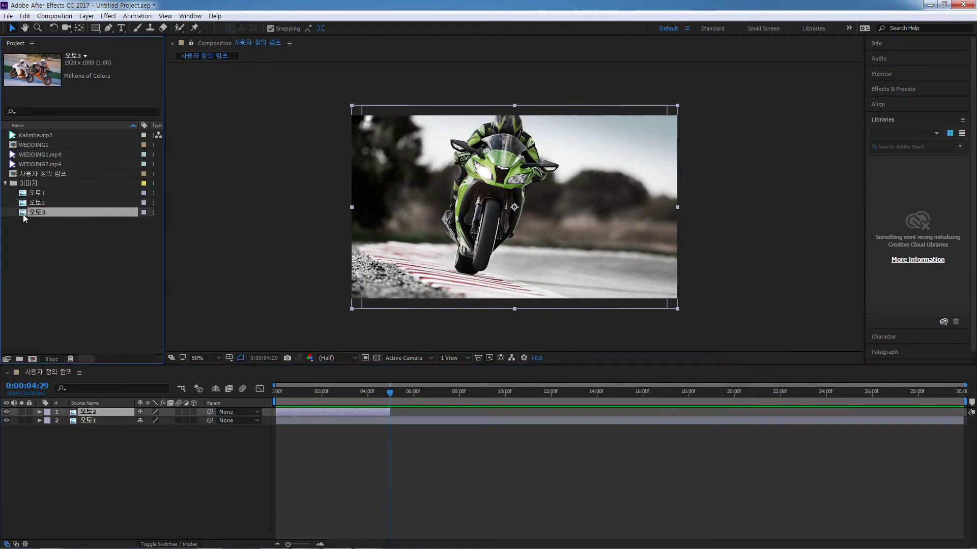
left_click_drag(25, 212, 65, 437)
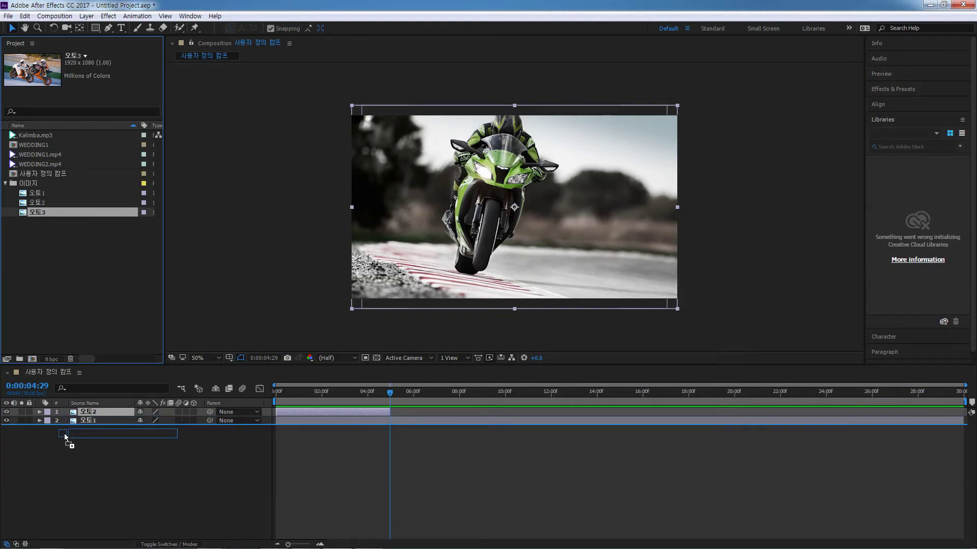
left_click_drag(64, 434, 507, 417)
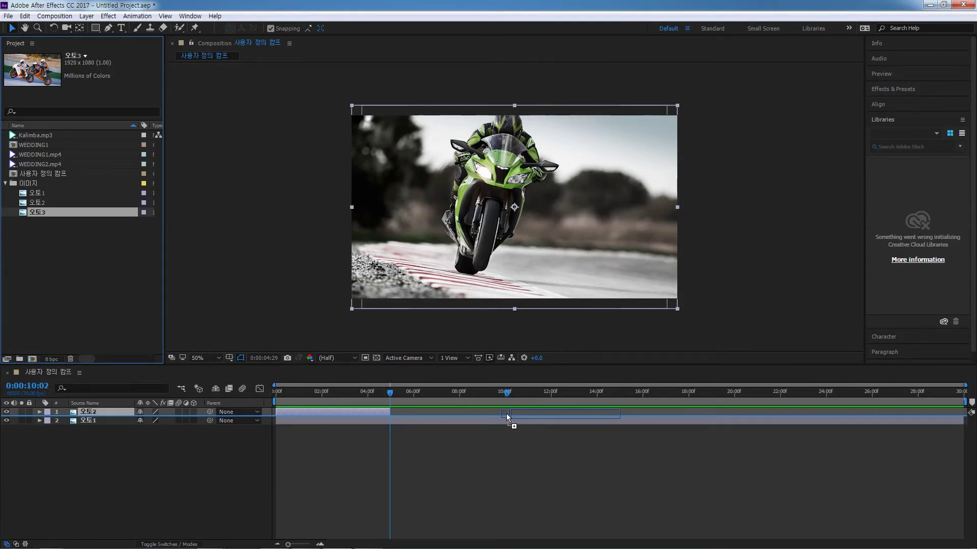
left_click_drag(508, 418, 507, 416)
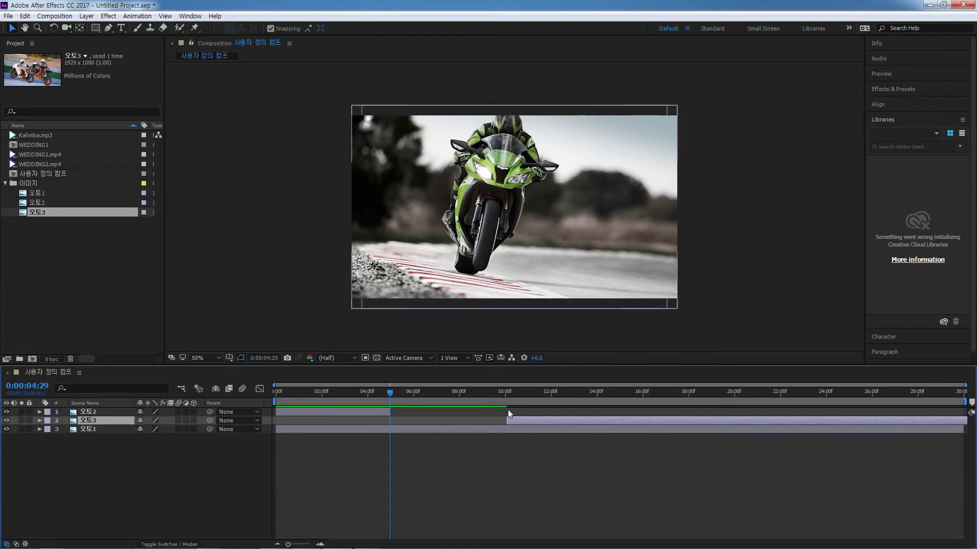
left_click_drag(398, 391, 524, 398)
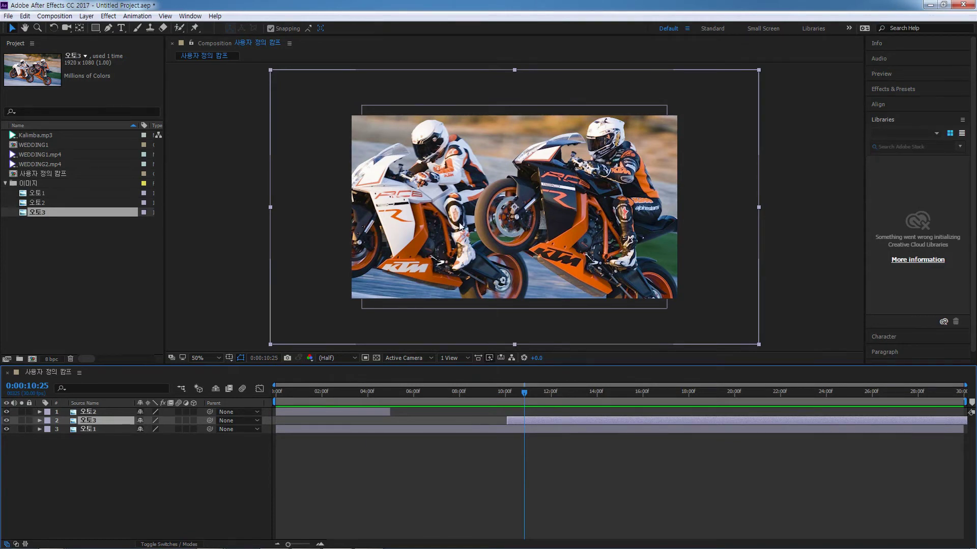
- Try several zoom levels on the composition preview and set its magnification to 100%
scroll(513, 226, "down", 2)
scroll(513, 226, "up", 3)
scroll(513, 226, "down", 3)
scroll(512, 227, "up", 4)
scroll(512, 226, "down", 4)
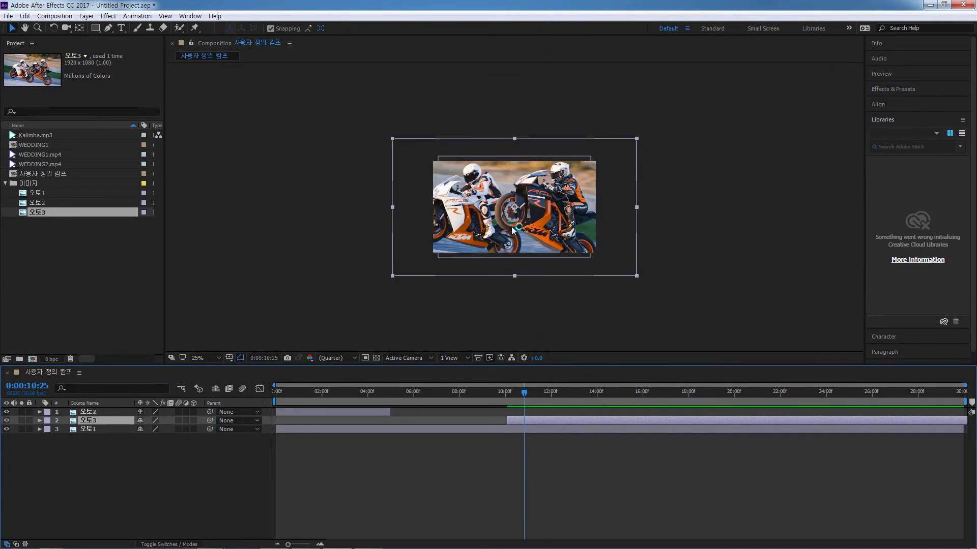
scroll(511, 227, "up", 4)
scroll(511, 227, "down", 4)
scroll(511, 227, "up", 2)
left_click(215, 358)
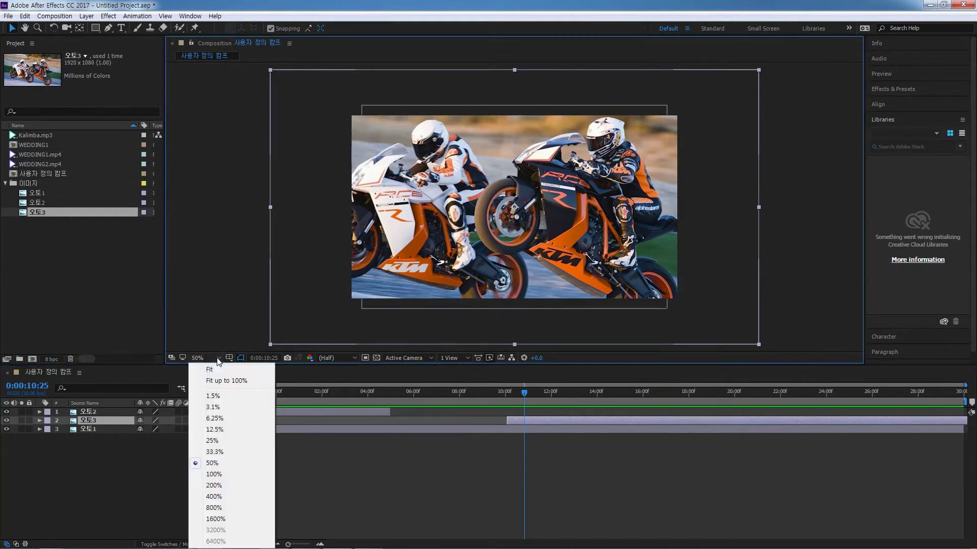
left_click(213, 474)
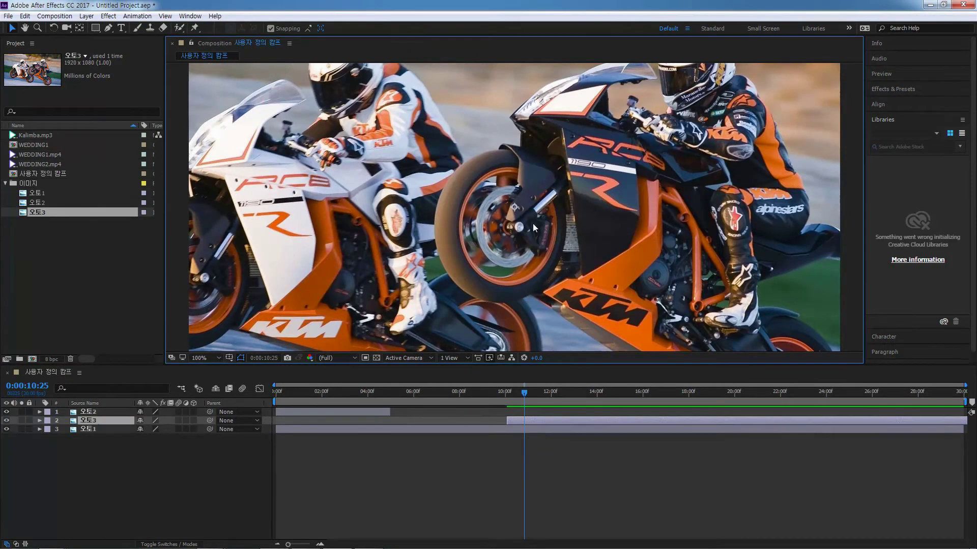
left_click(165, 16)
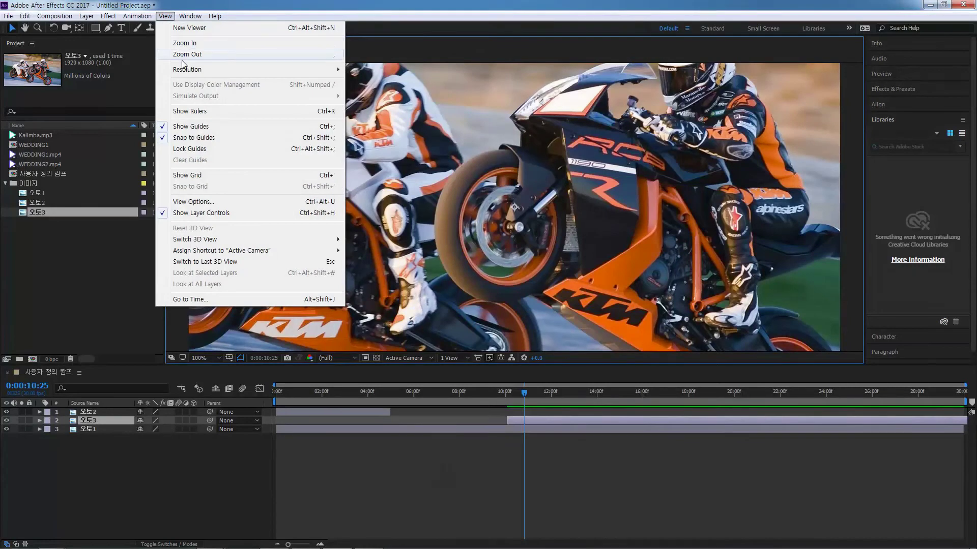
mouse_move(187, 70)
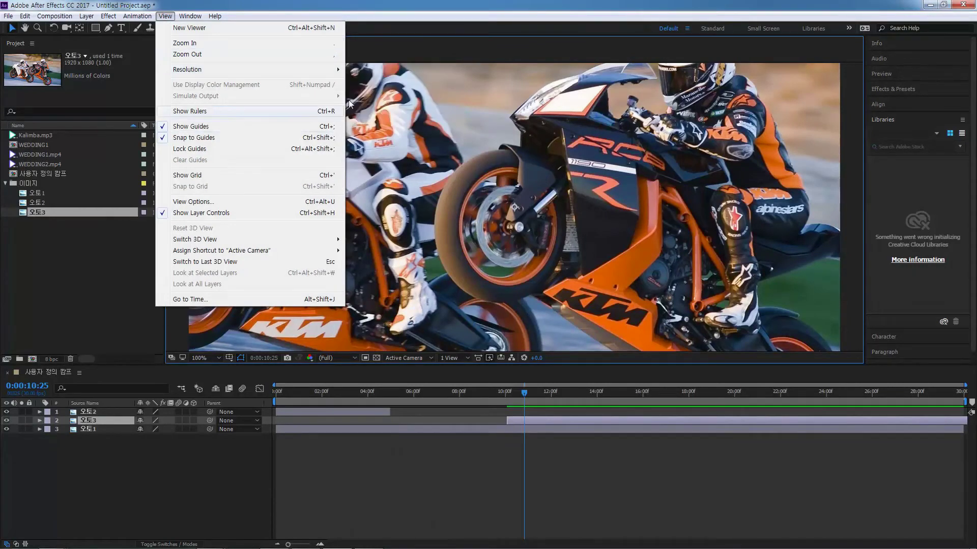
left_click(424, 3)
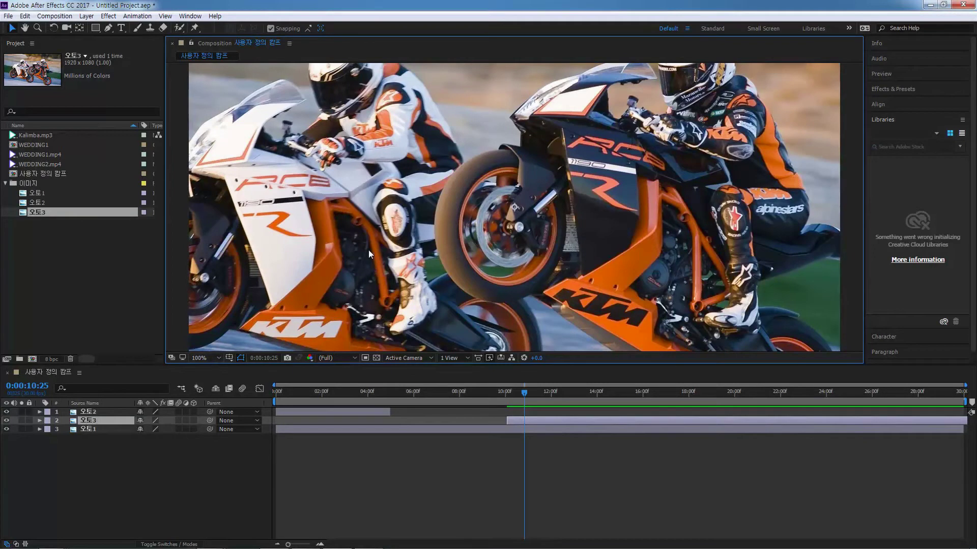
- Zoom the composition preview out to 25%, and fit the whole composition to the viewer
scroll(368, 249, "down", 2)
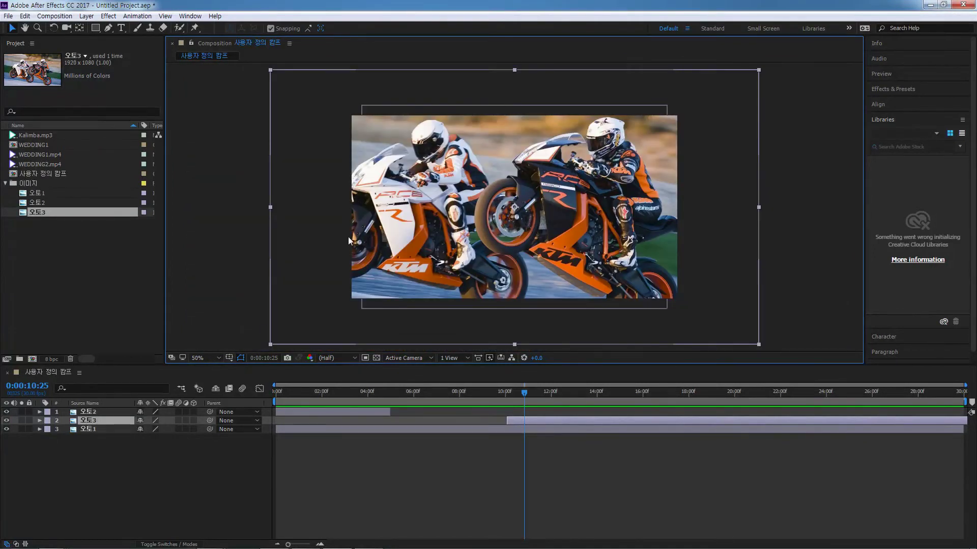
scroll(348, 236, "up", 1)
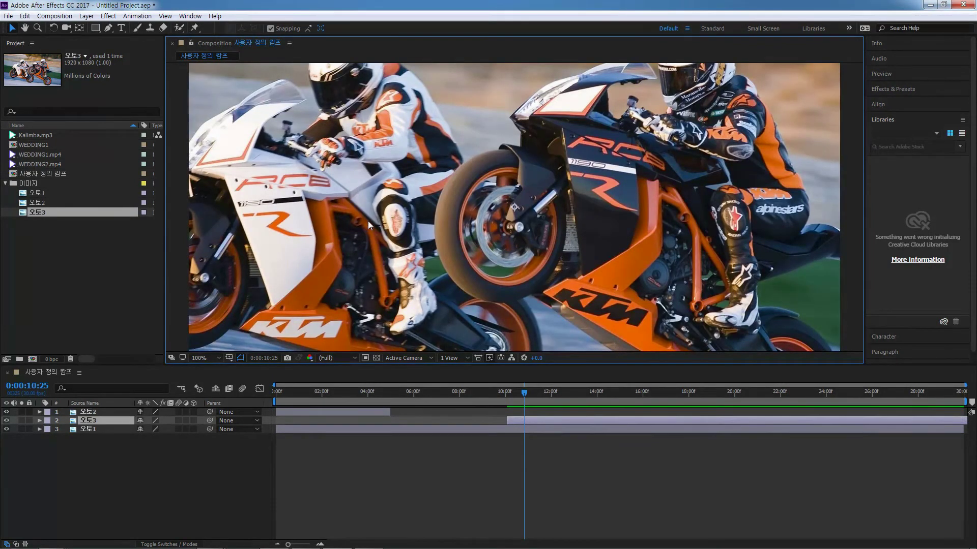
scroll(367, 220, "down", 4)
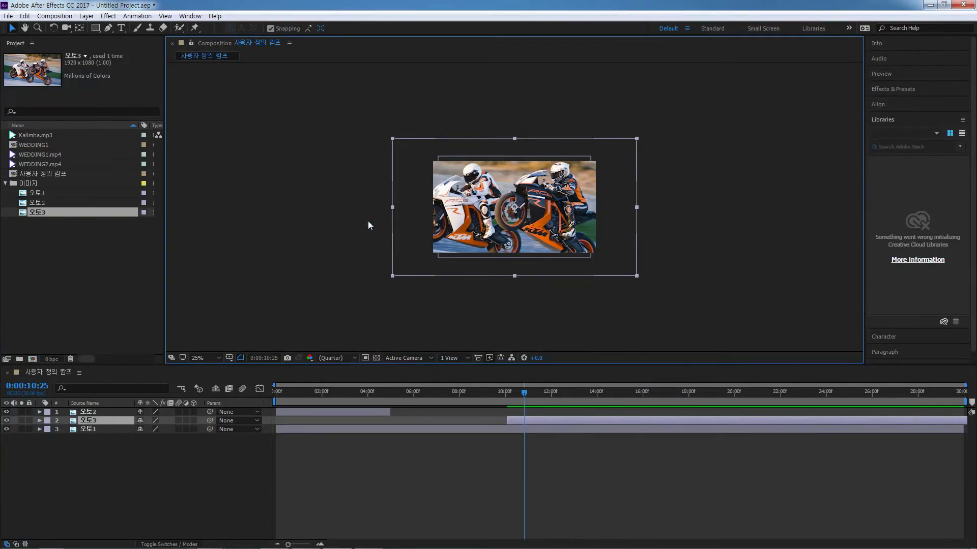
key("shift+slash")
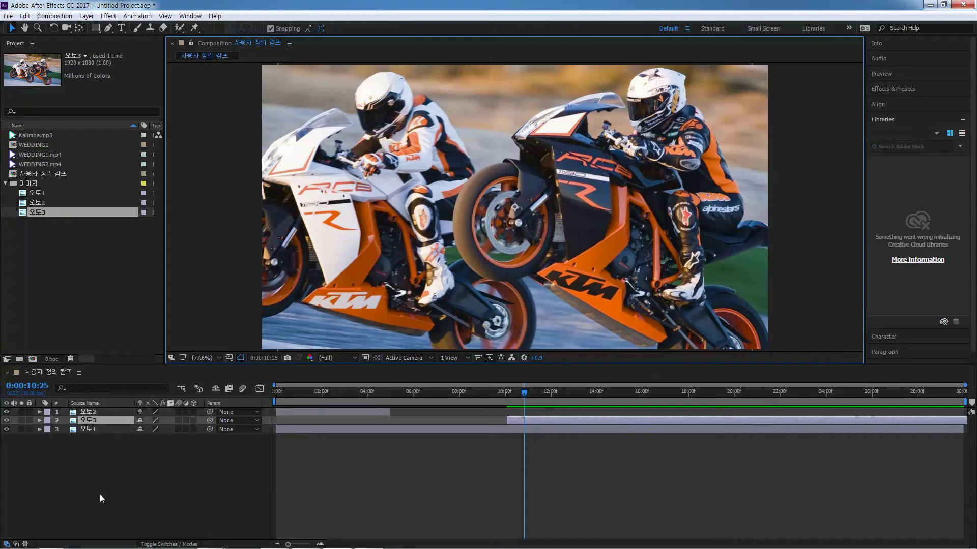
- Delete the 오토3 and 오토1 layers from the timeline and move the current time to 0:00:00:12
left_click(110, 463)
left_click(92, 419)
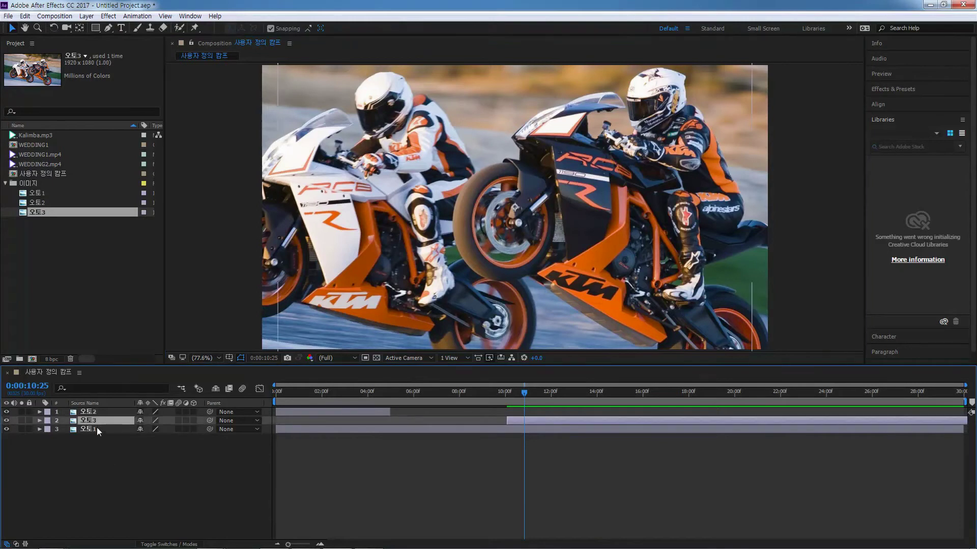
left_click(99, 432, "shift")
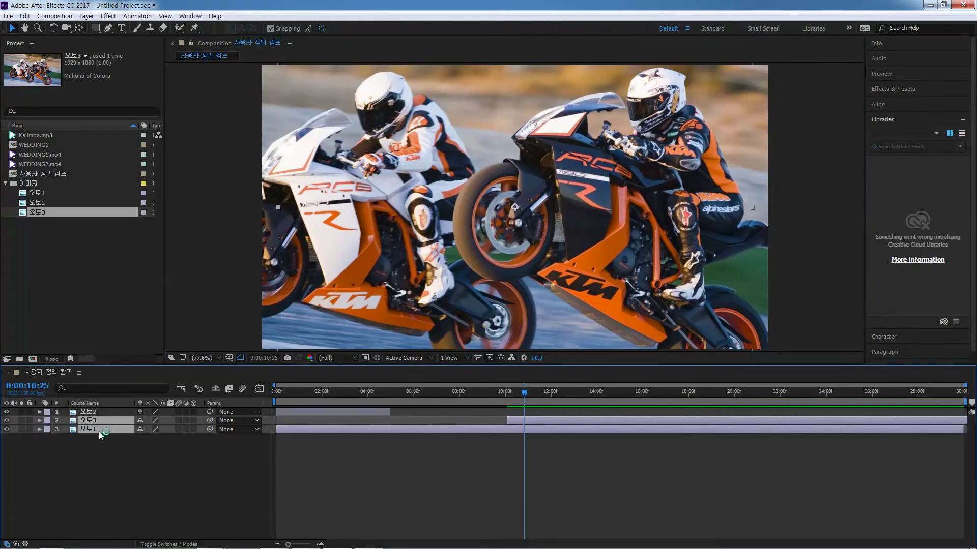
key("Delete")
left_click(310, 392)
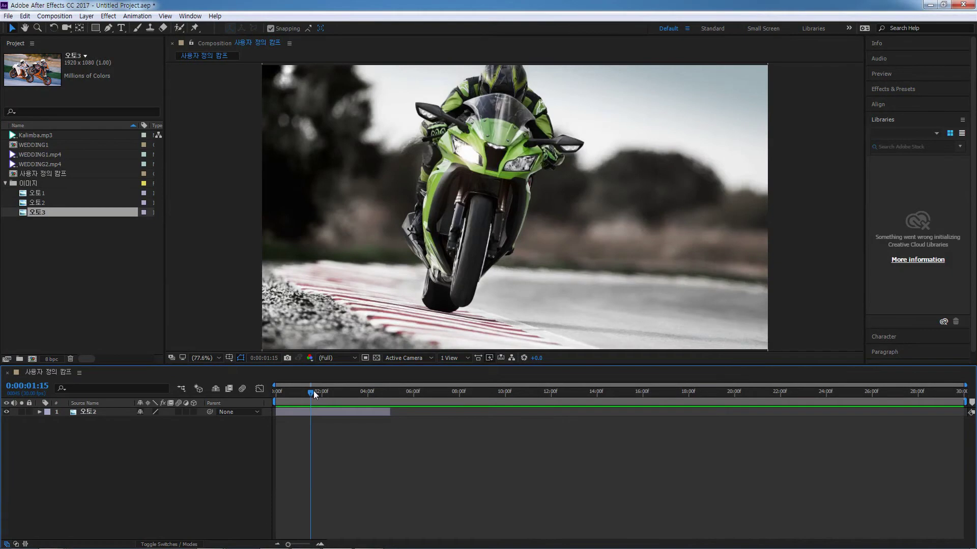
left_click_drag(307, 392, 284, 392)
- Create a new composition from the WEDDING1.mp4 footage, keeping the current time at the start
left_click(41, 154)
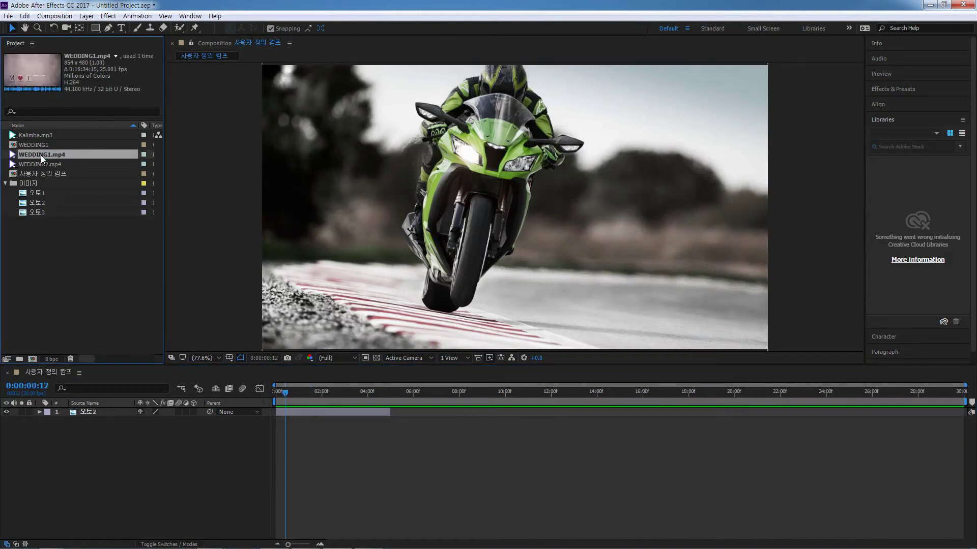
right_click(41, 155)
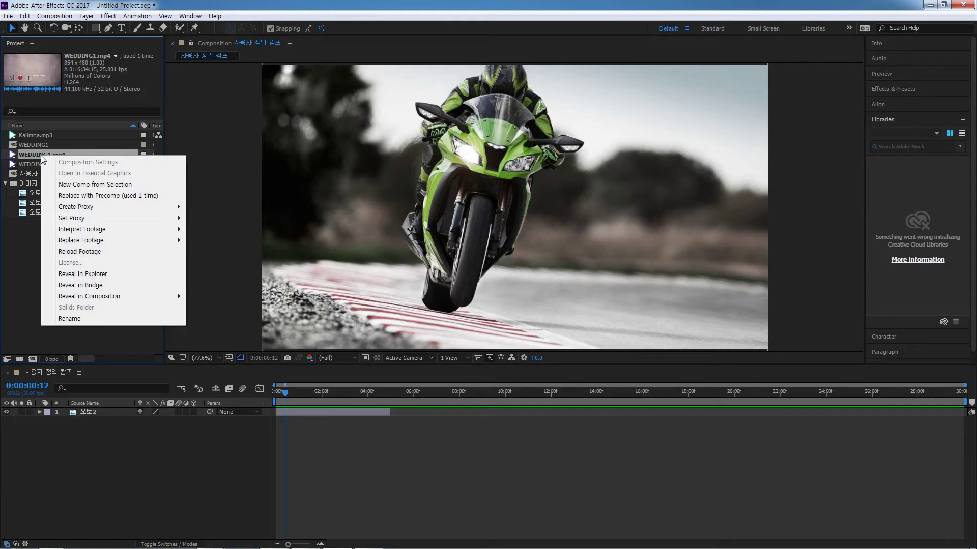
left_click(80, 187)
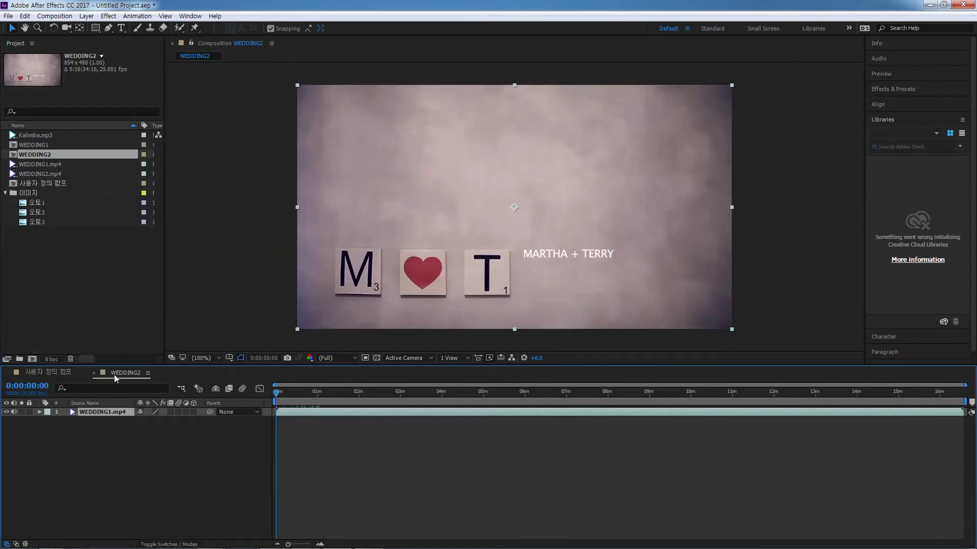
mouse_move(272, 395)
left_mouse_down()
mouse_move(407, 402)
mouse_move(274, 407)
left_mouse_up()
- Nest the 사용자 정의 컴프 composition above the WEDDING1.mp4 layer in WEDDING2, starting at 0:00:00:00
left_click(59, 183)
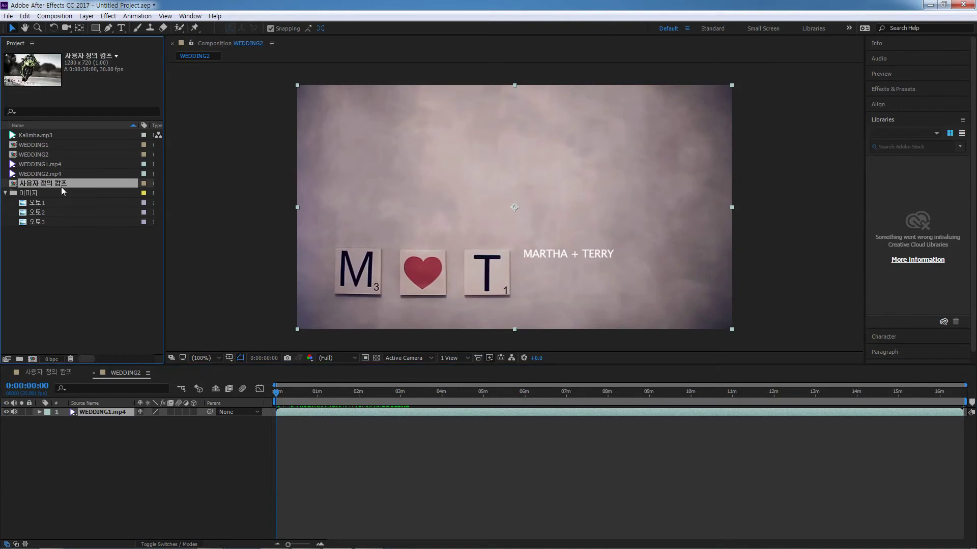
double_click(62, 184)
key("ctrl+slash")
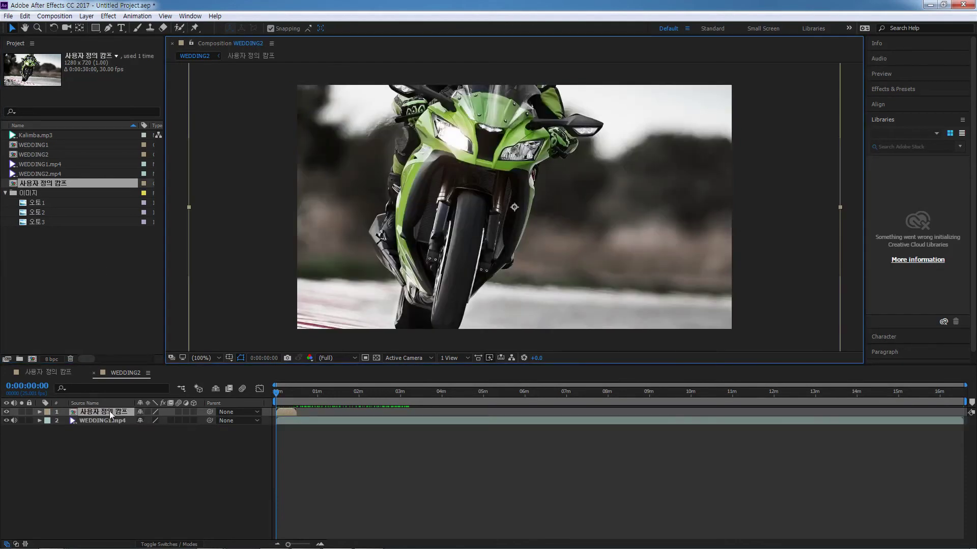
left_click(278, 393)
mouse_move(278, 393)
left_mouse_down()
mouse_move(296, 396)
mouse_move(275, 395)
left_mouse_up()
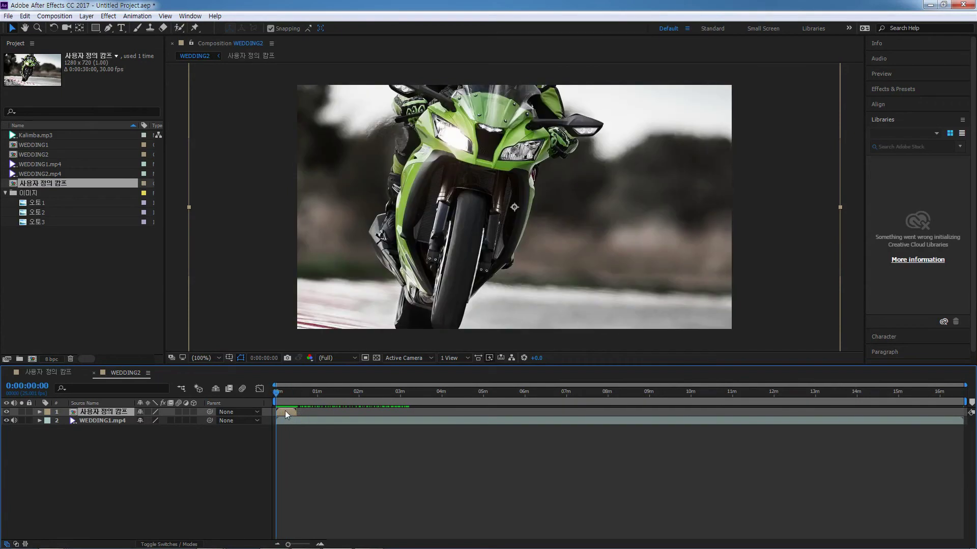
- Shrink the nested composition layer to a small inset in the frame's upper-right corner, and fit the preview to the viewer
scroll(637, 262, "down", 2)
left_click_drag(677, 299, 588, 175)
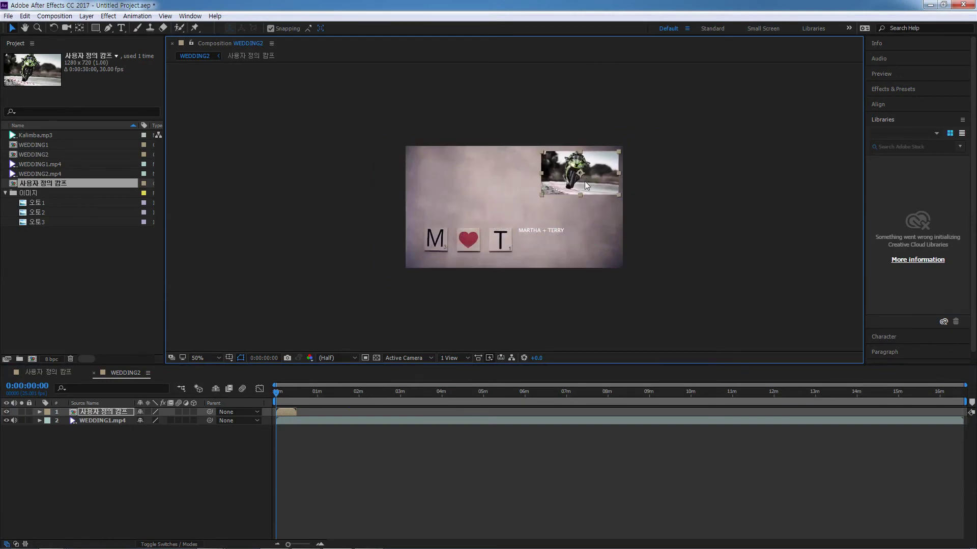
key("period")
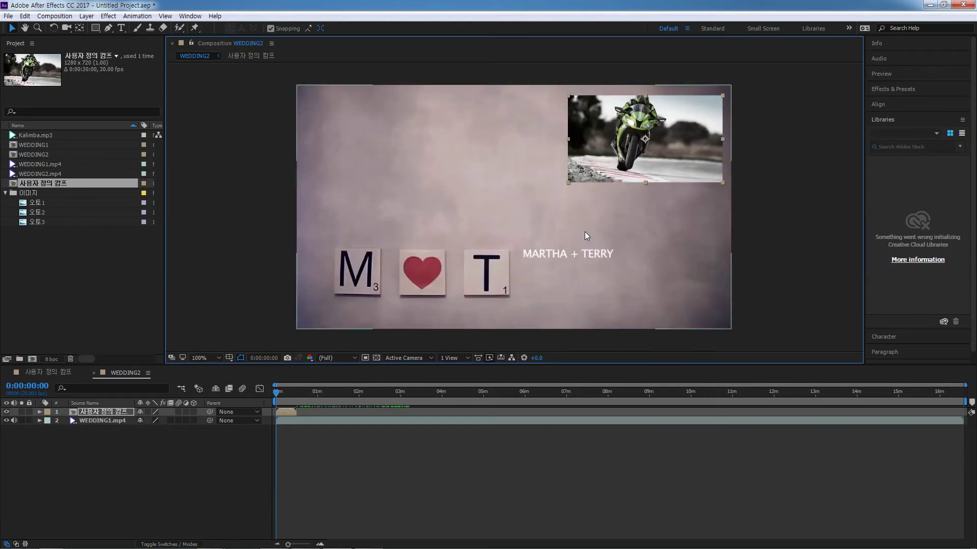
key("shift+slash")
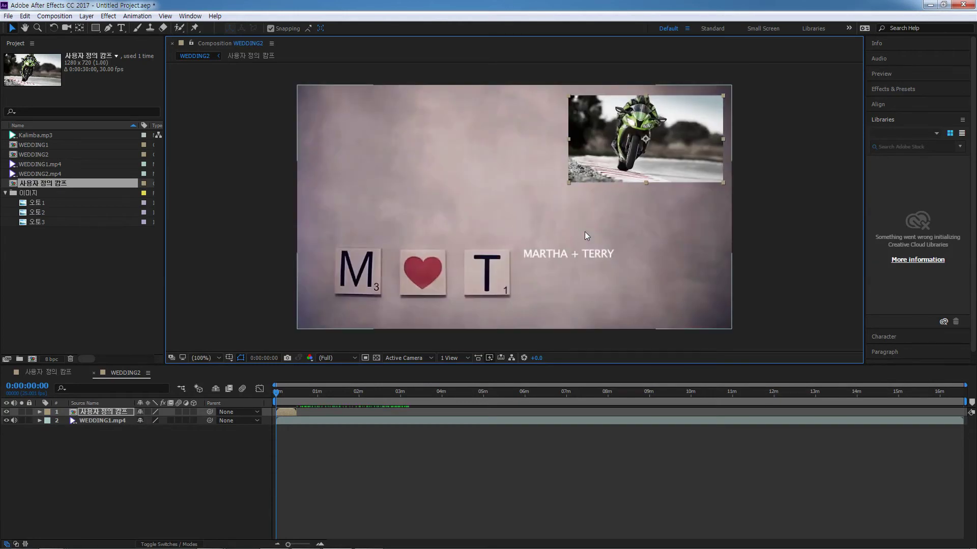
- Play the WEDDING2 composition from its start to check the inset, and return the current time to 0:00:00:00
left_click(283, 394)
left_click_drag(286, 399, 270, 402)
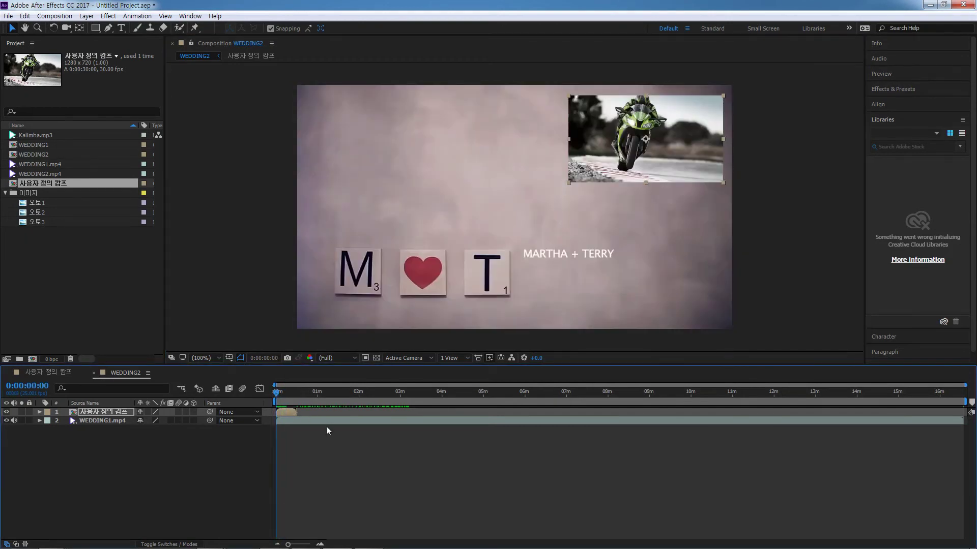
key("space")
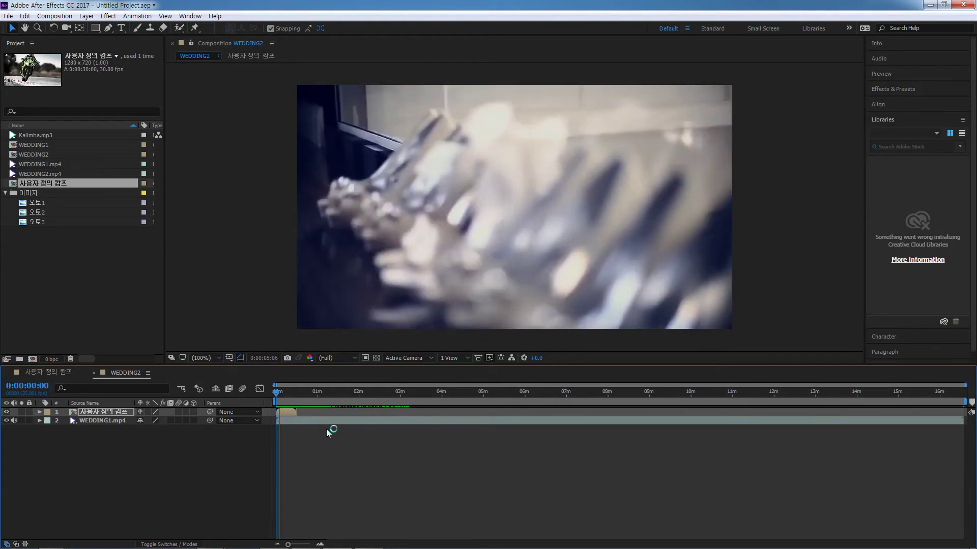
key("space")
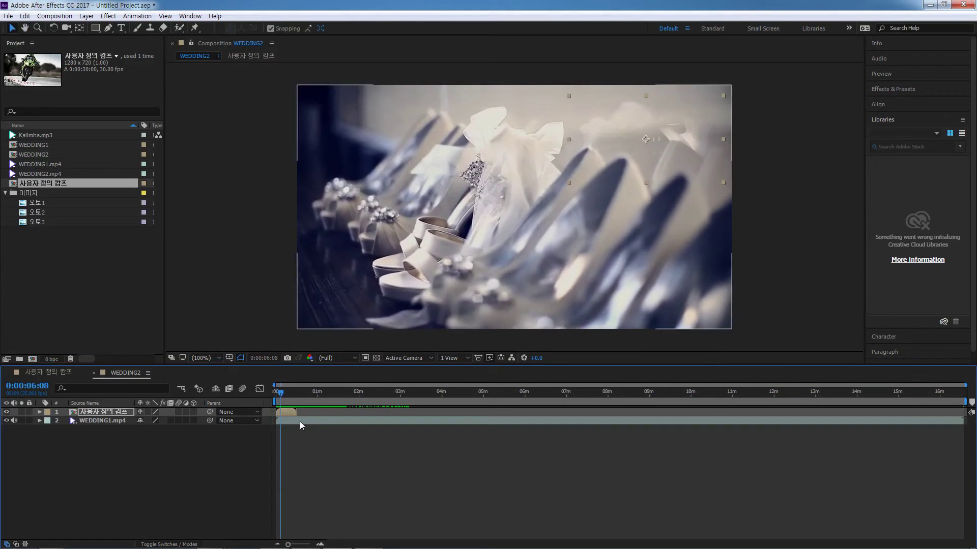
left_click_drag(283, 401, 278, 401)
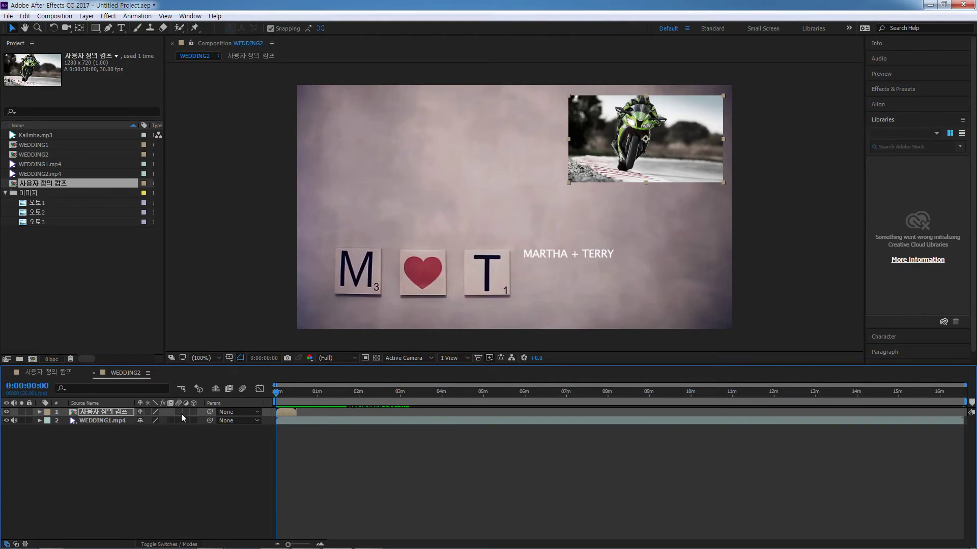
- Extend the 오토2 layer inside the nested composition to the 30-second end, and return to the WEDDING2 composition
double_click(74, 412)
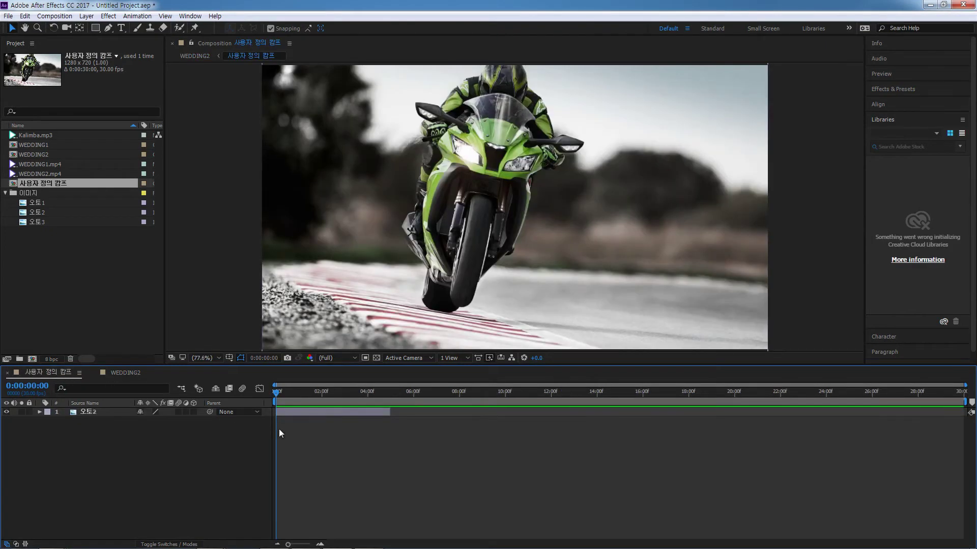
left_click_drag(390, 412, 969, 432)
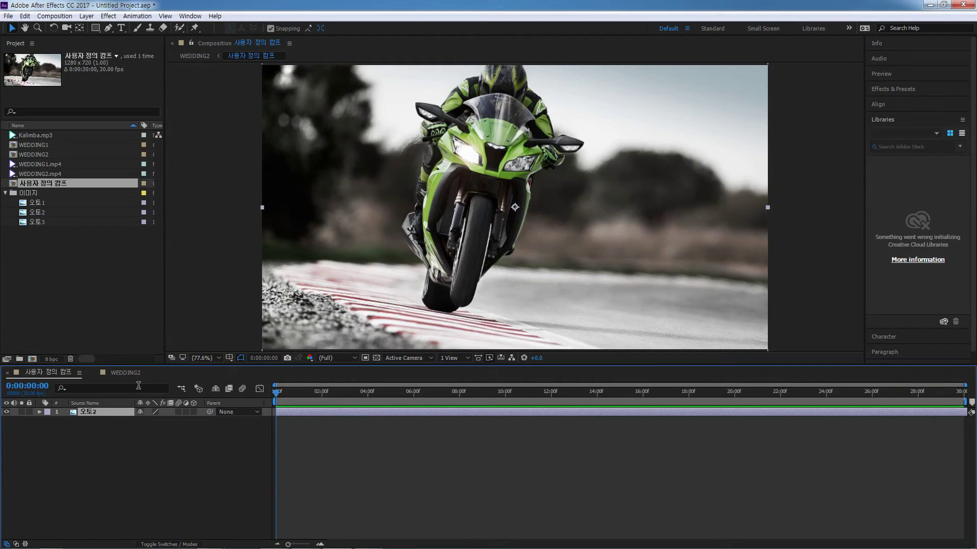
left_click(122, 373)
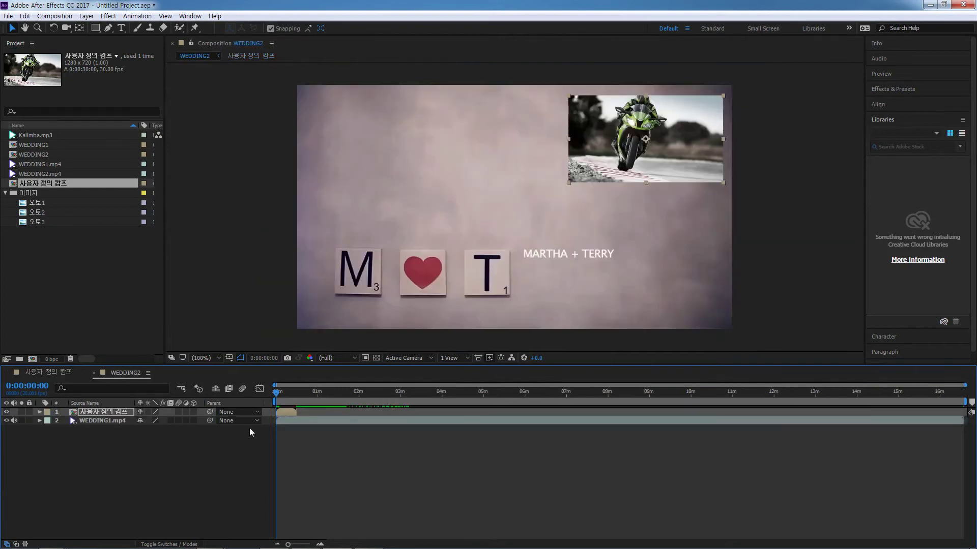
- Scrub through WEDDING2 from the start to about 0:01:55 to examine how long the inset stays on screen
left_click(277, 392)
left_click_drag(277, 394, 285, 396)
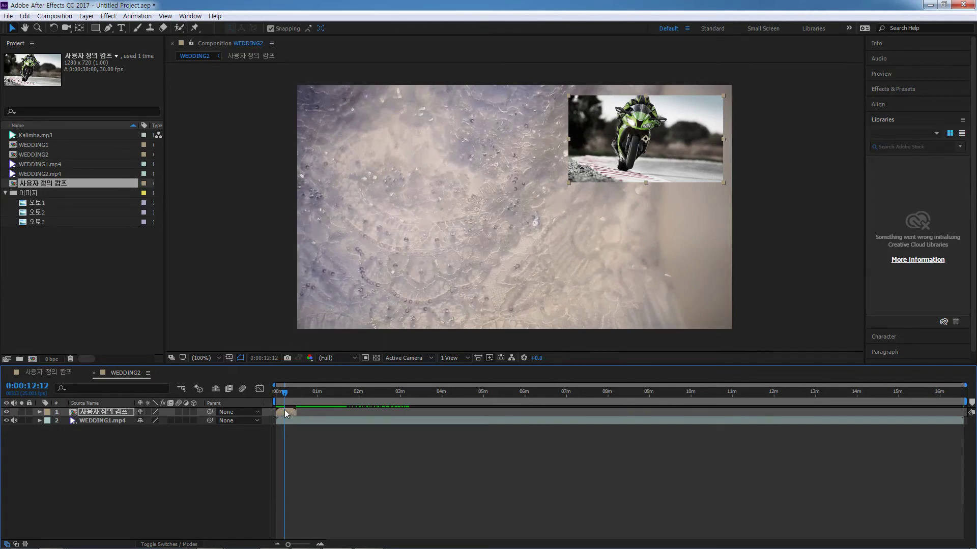
mouse_move(285, 393)
left_mouse_down()
mouse_move(278, 400)
mouse_move(295, 397)
left_mouse_up()
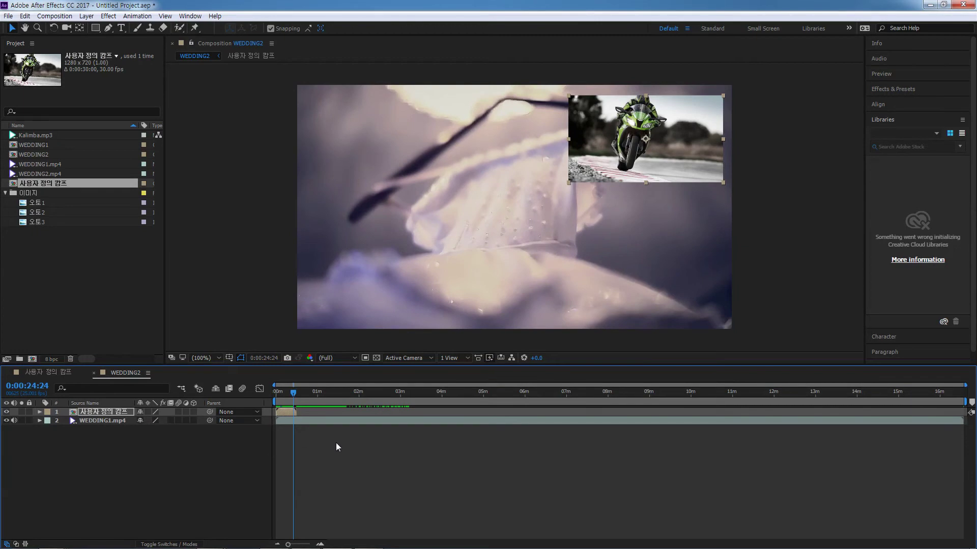
left_click_drag(293, 394, 308, 393)
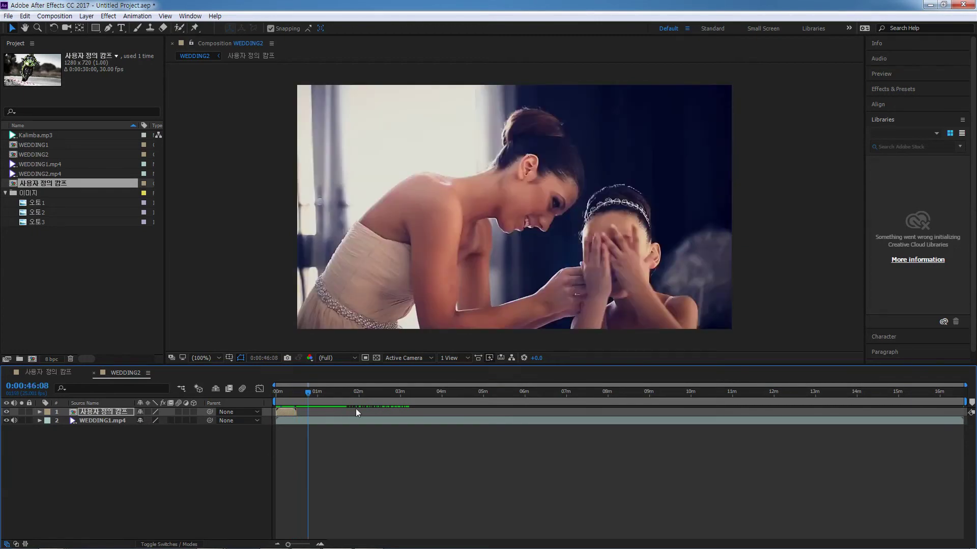
left_click_drag(308, 394, 355, 397)
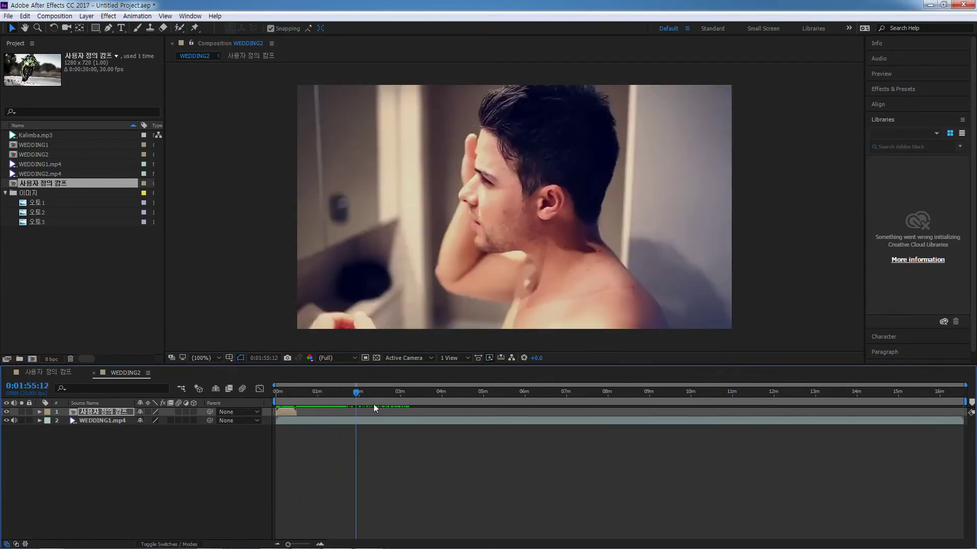
left_click_drag(356, 393, 347, 393)
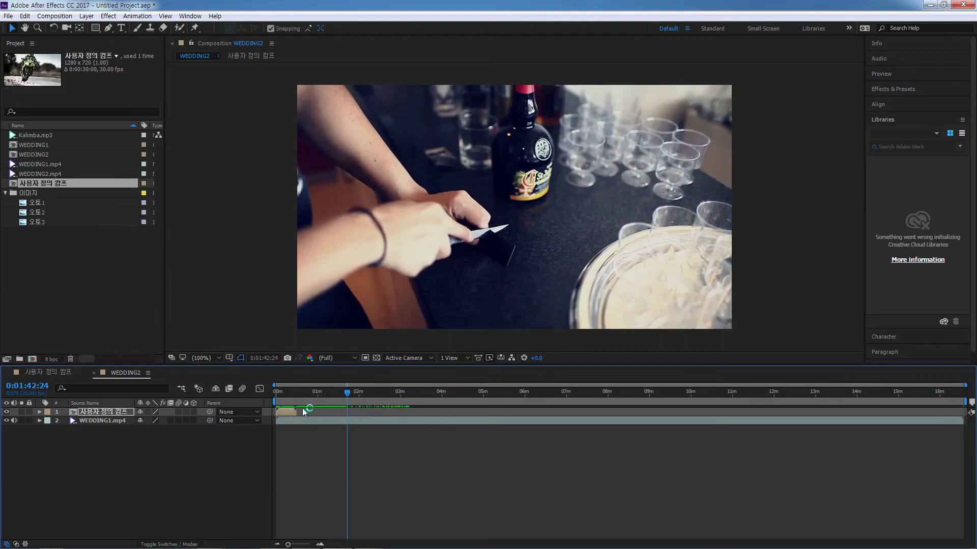
left_click(325, 421)
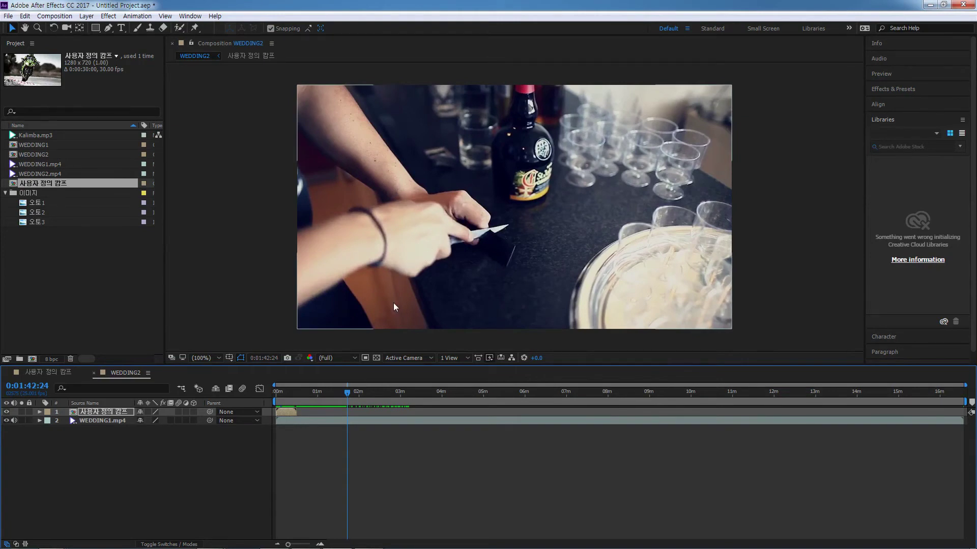
mouse_move(348, 394)
left_mouse_down()
mouse_move(359, 395)
mouse_move(346, 396)
left_mouse_up()
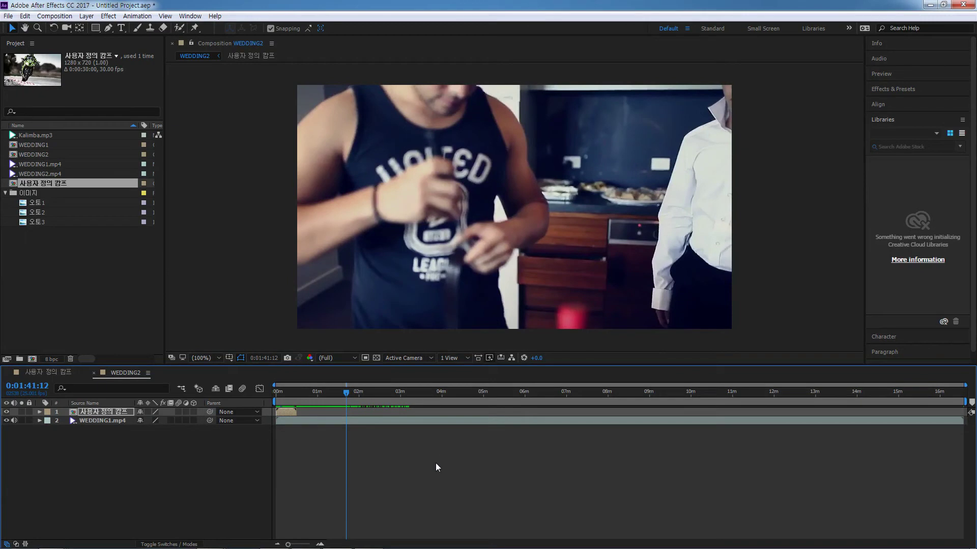
- Preview the WEDDING2 composition from the beginning, and play it again from 0:01:55:12
key("space")
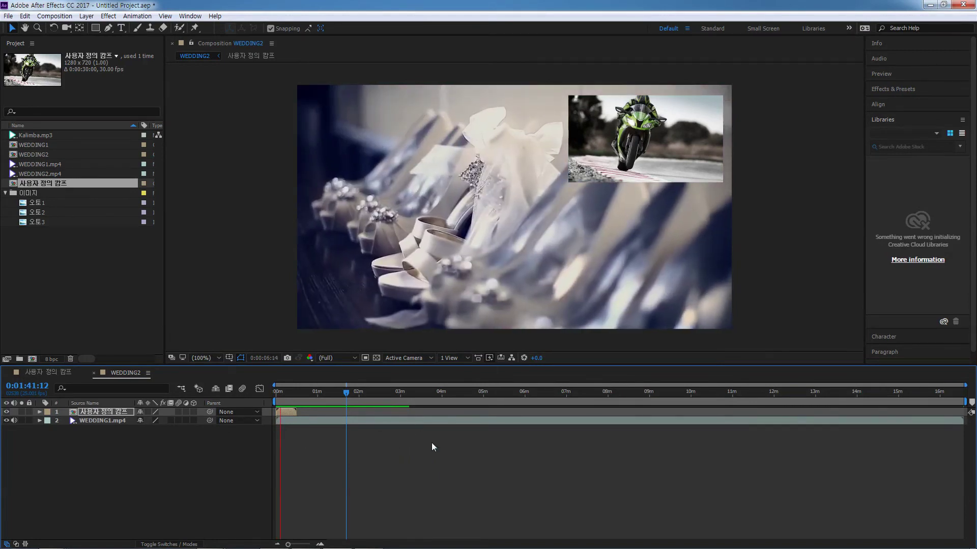
key("space")
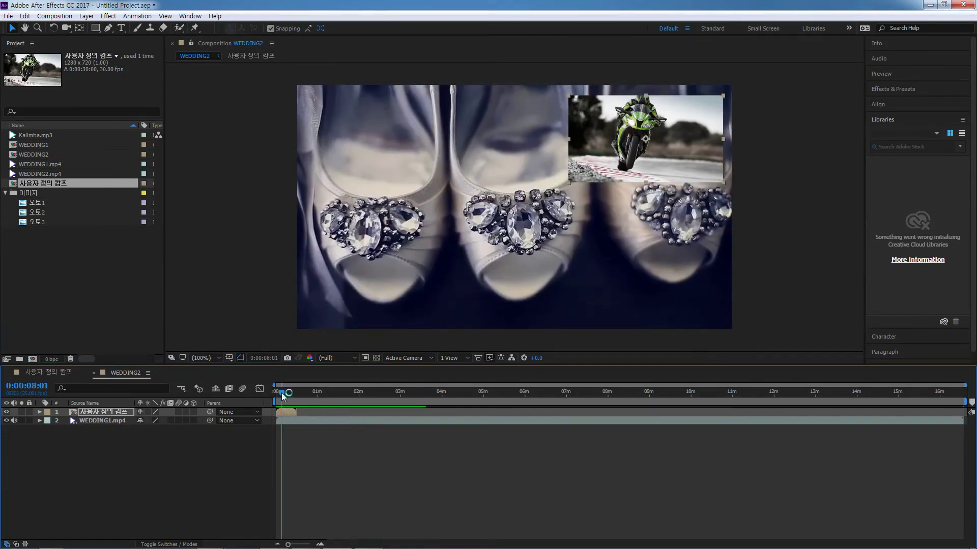
left_click_drag(292, 399, 356, 409)
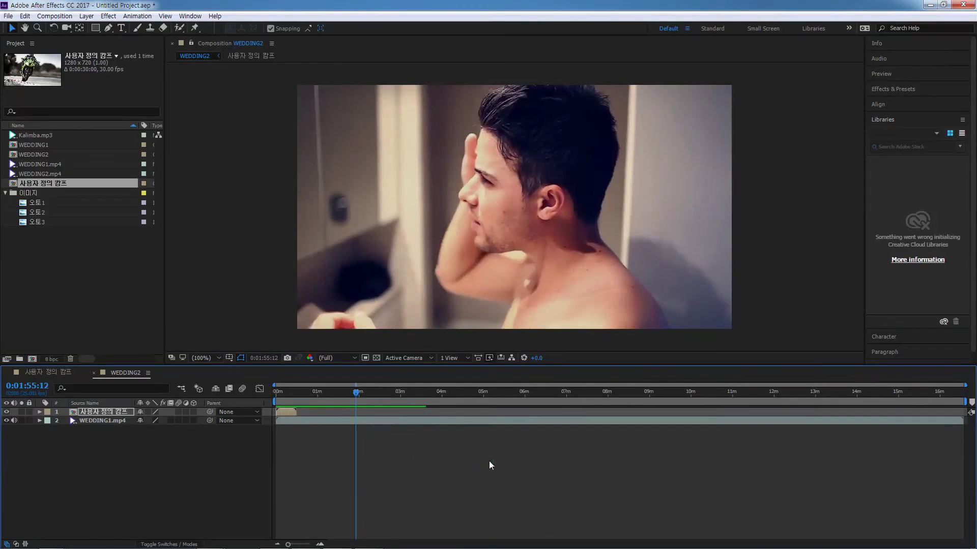
key("space")
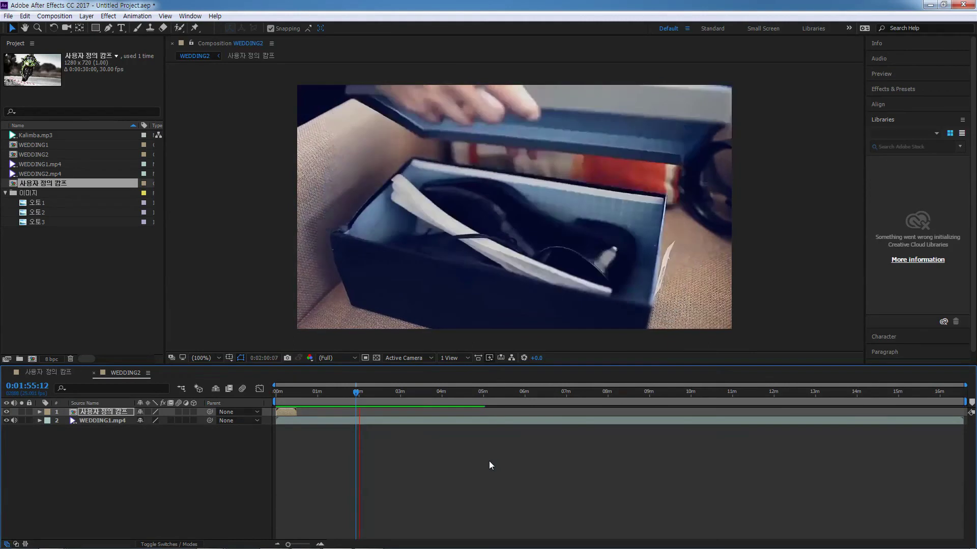
key("space")
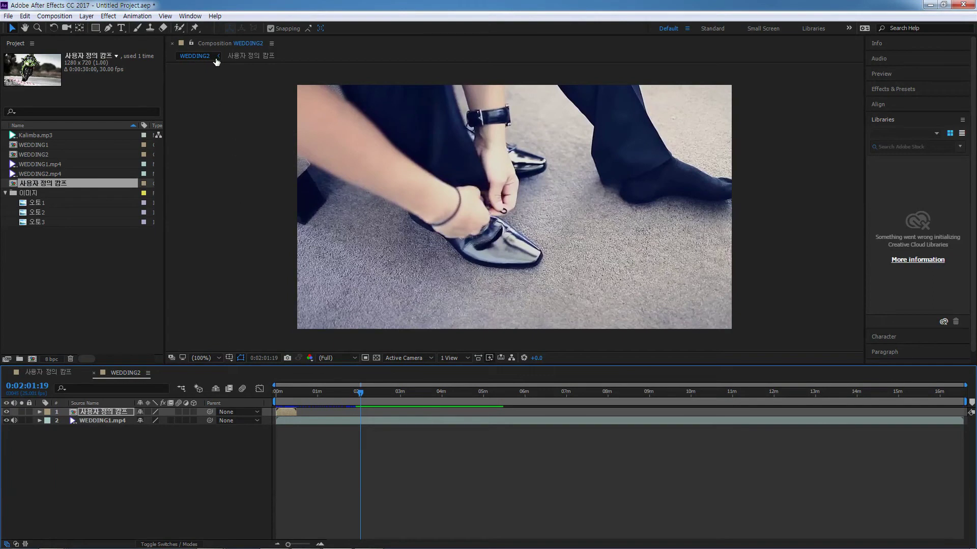
- Move the current time to 0:00:10:06, slightly shrink the nested composition inset, and reposition it in the frame's upper-right corner
left_click(286, 392)
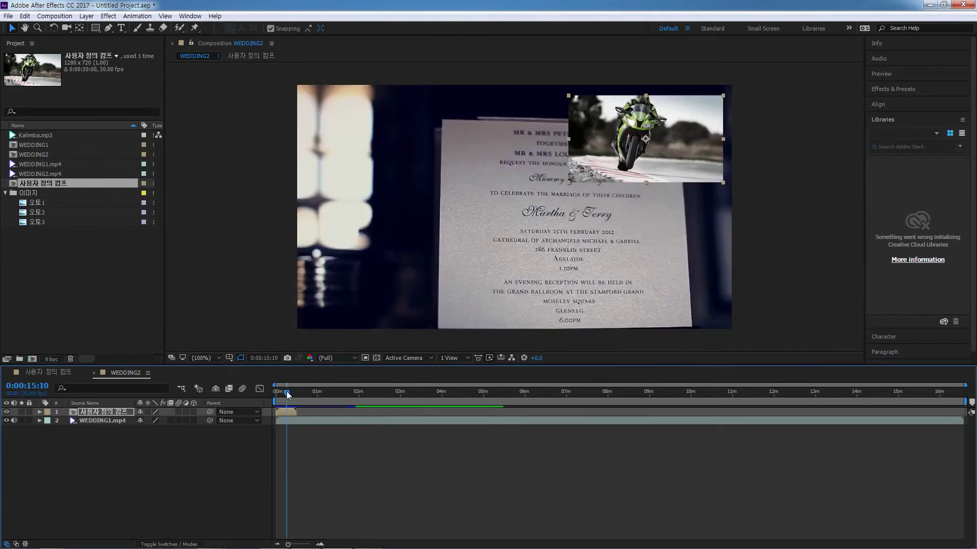
left_click_drag(288, 395, 284, 396)
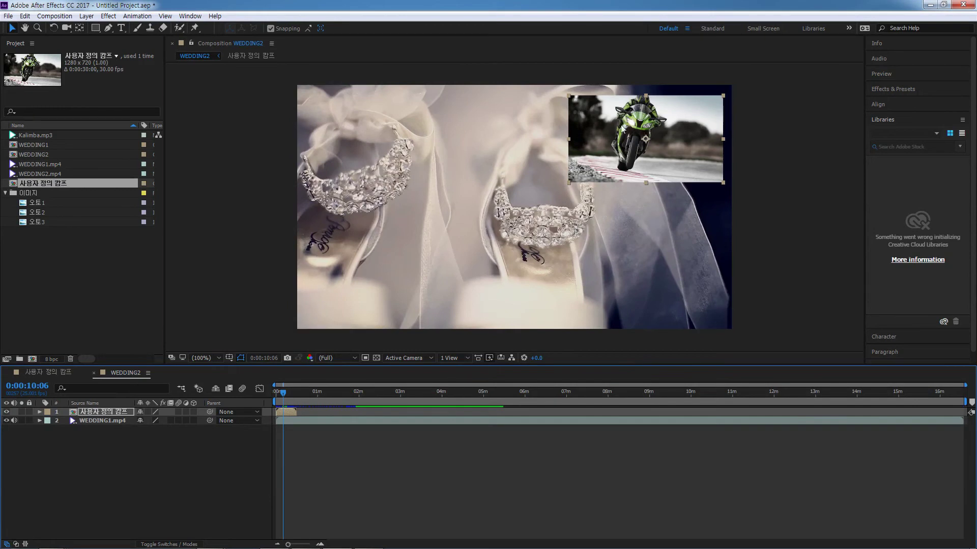
left_click_drag(649, 134, 646, 168)
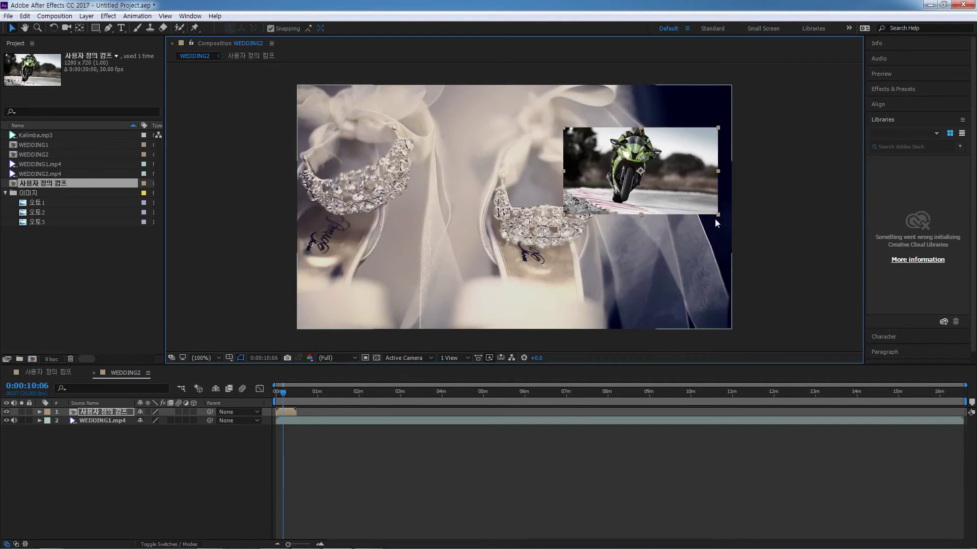
mouse_move(717, 213)
left_mouse_down()
mouse_move(697, 200)
mouse_move(713, 213)
mouse_move(705, 210)
mouse_move(710, 224)
mouse_move(695, 216)
mouse_move(716, 231)
left_mouse_up()
left_click_drag(680, 178, 685, 148)
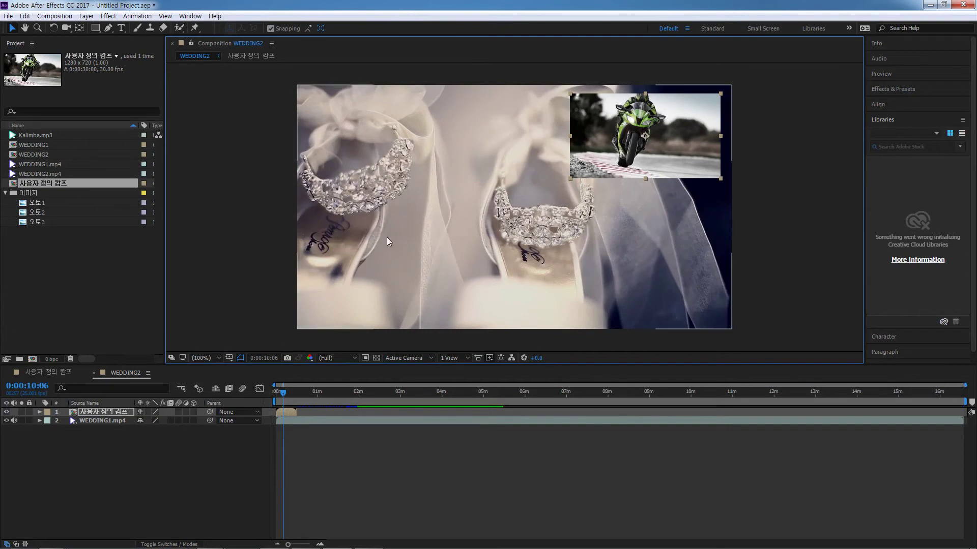
- Reveal the nested composition layer's transform properties and enable Position keyframing at the start of WEDDING2, 0:00:00:00
left_click(40, 412)
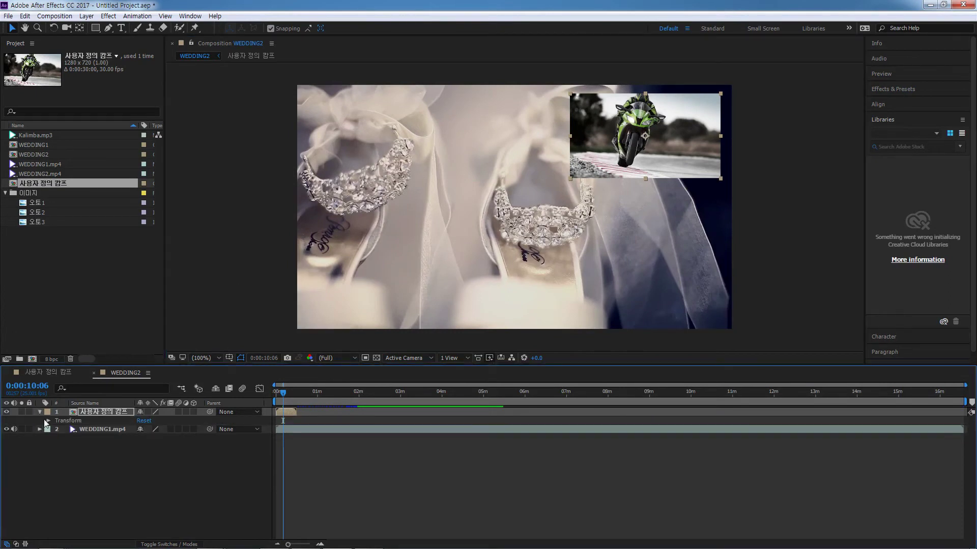
left_click(48, 421)
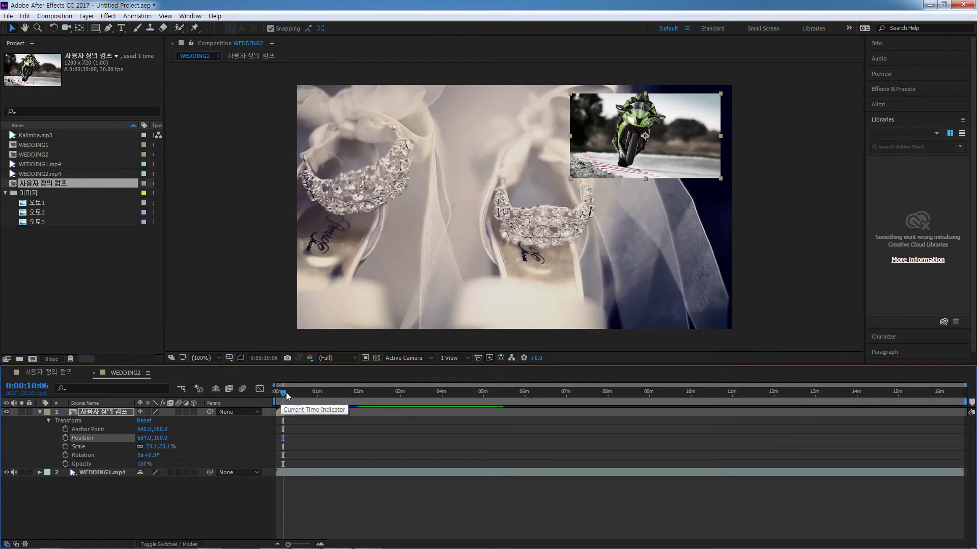
left_click_drag(286, 397, 273, 394)
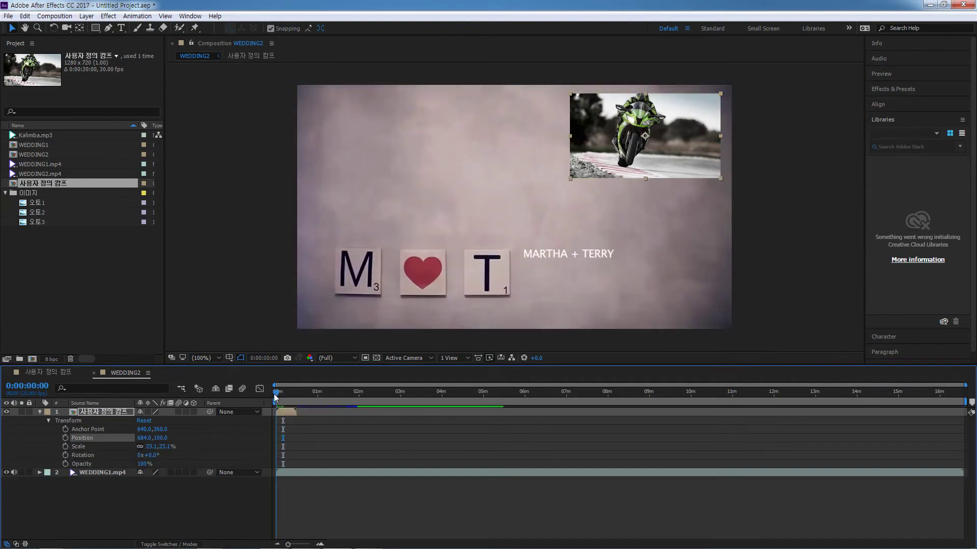
left_click(65, 438)
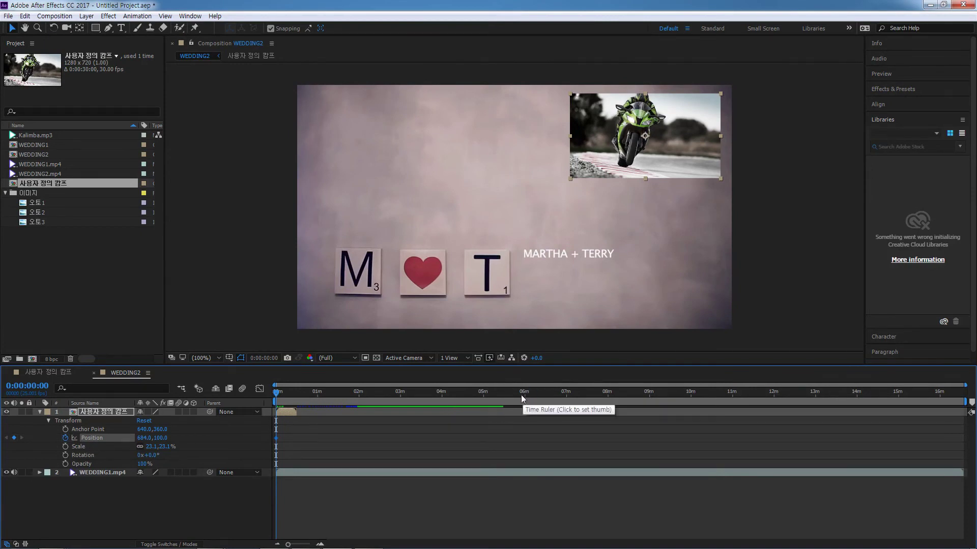
- Move the current time to 0:00:28:16 and reposition the inset in the frame's lower-right corner, at about 694, 386
left_click(358, 393)
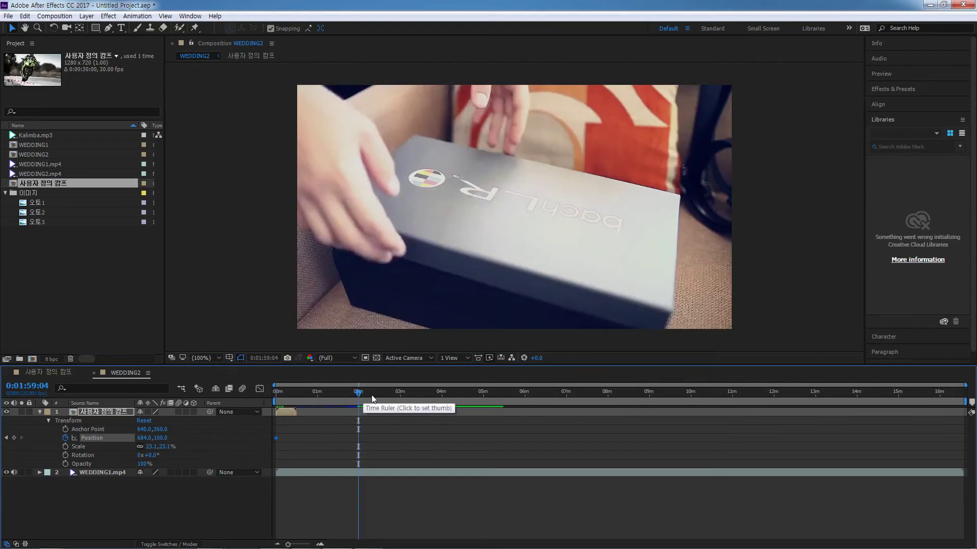
left_click(298, 392)
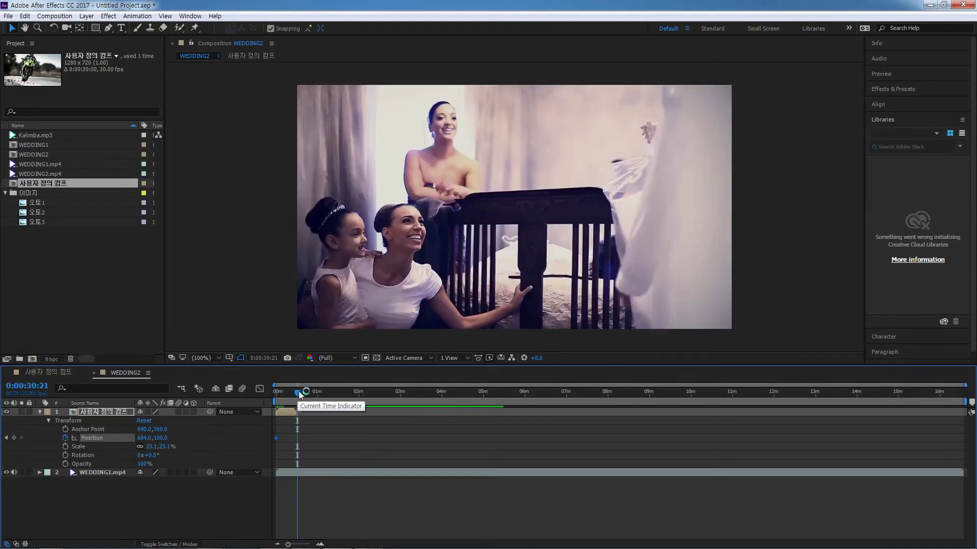
left_click_drag(300, 393, 301, 394)
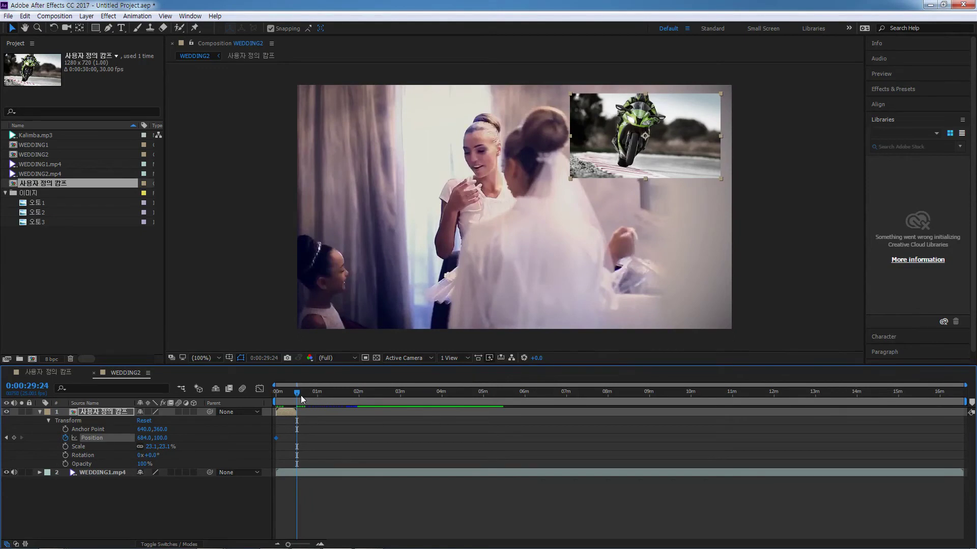
key("Page_Up")
key("Page_Up")
key("Page_Up")
key("Page_Up")
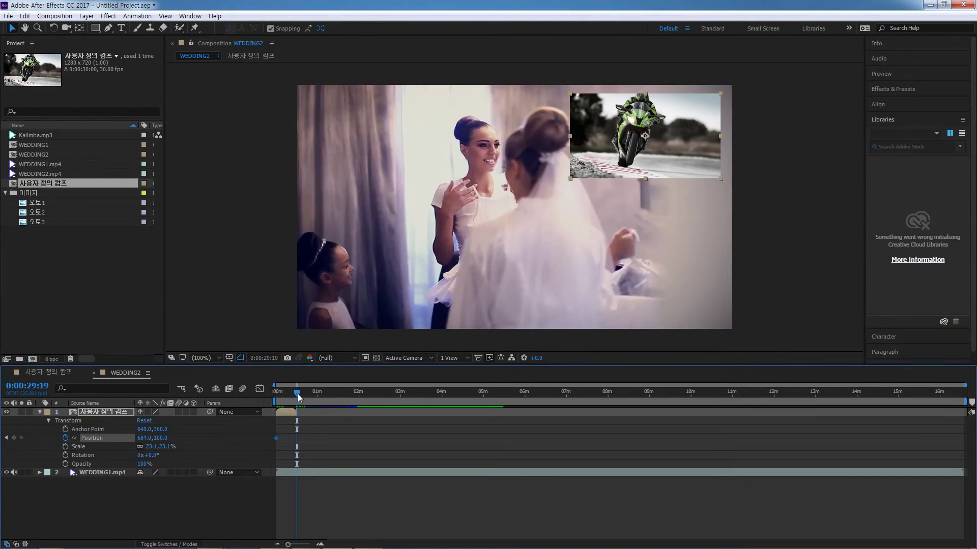
left_click_drag(298, 395, 296, 397)
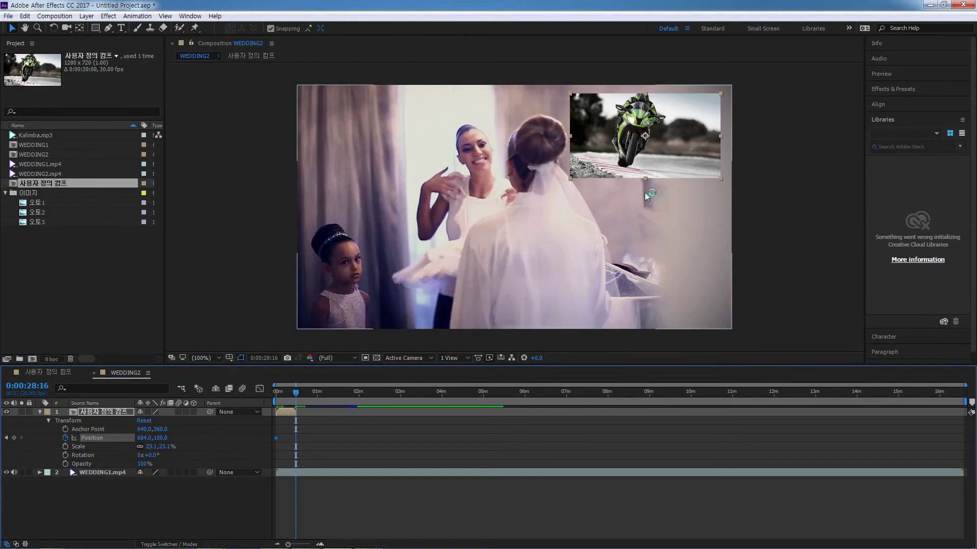
left_click_drag(651, 136, 657, 286)
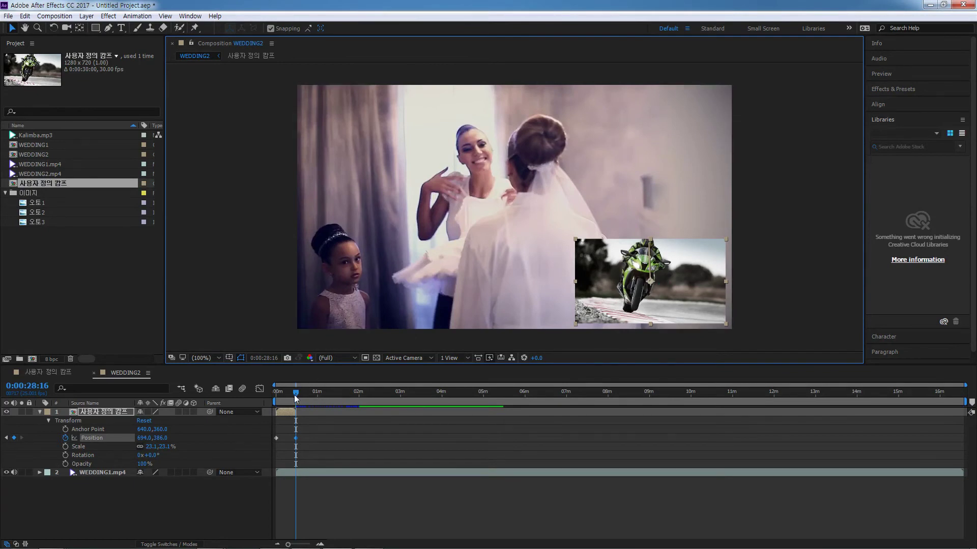
- Scrub back to the start of WEDDING2, set the viewer magnification to 6.25%, and restore it to 100%
left_click_drag(295, 393, 269, 398)
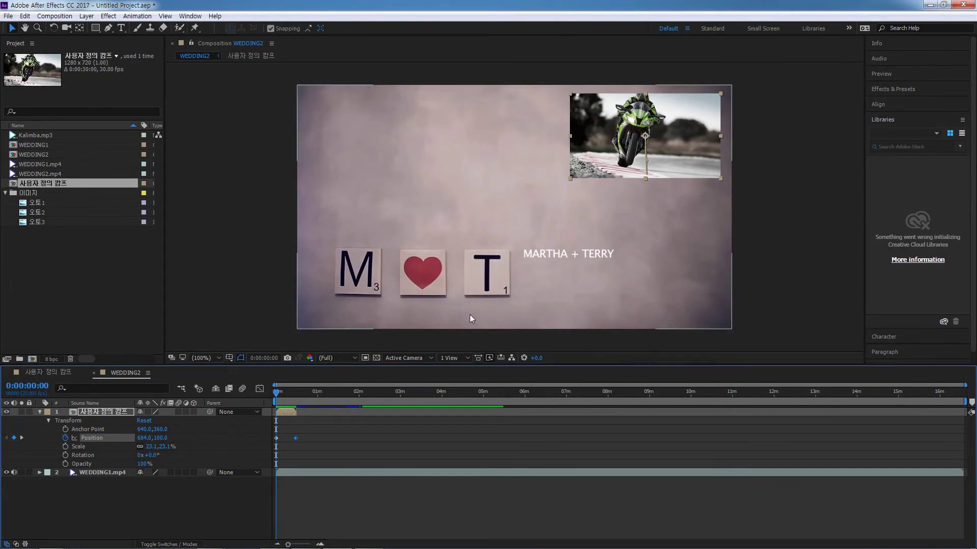
left_click(217, 358)
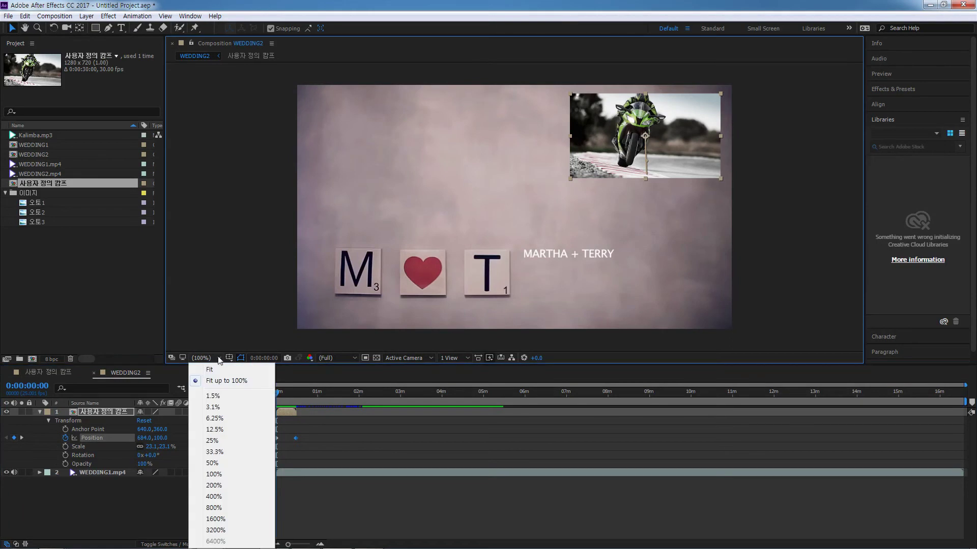
left_click(214, 419)
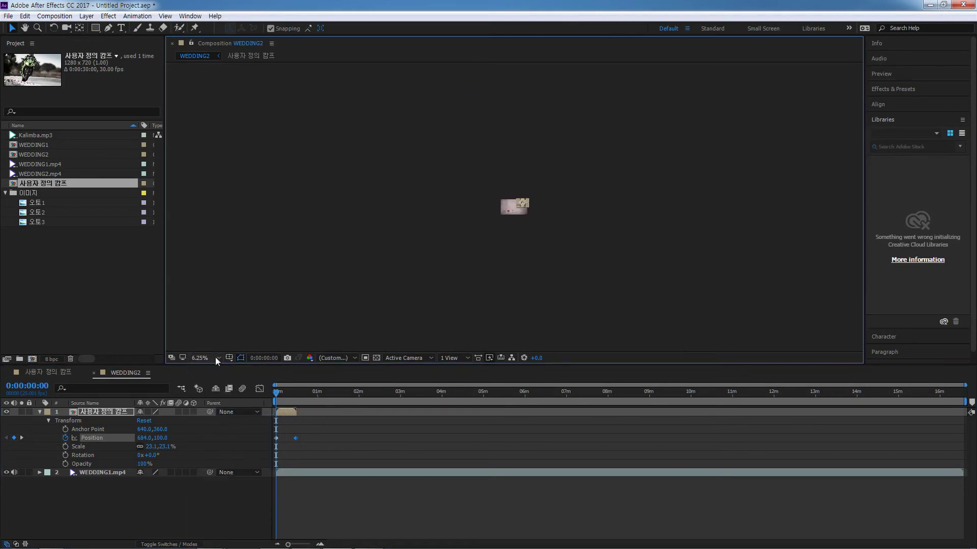
scroll(524, 235, "up", 10)
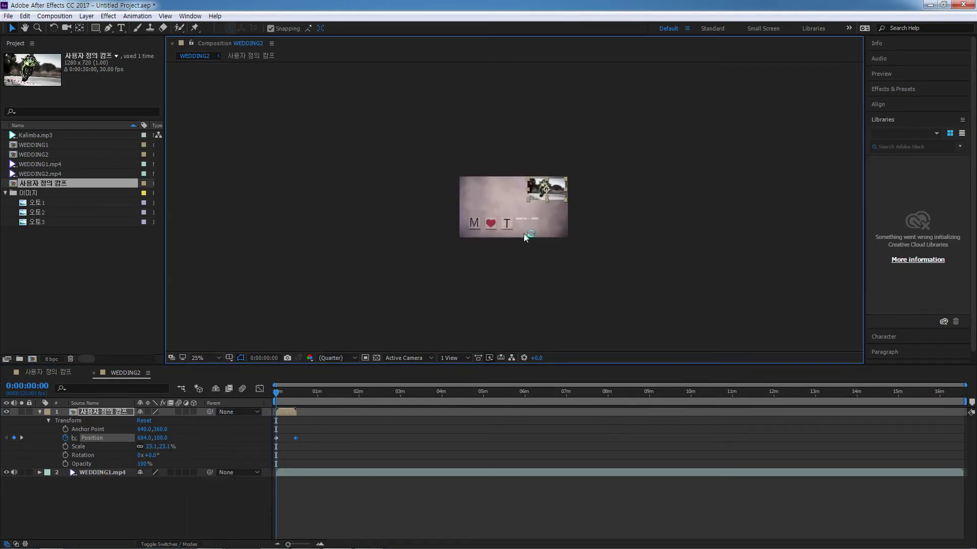
scroll(524, 236, "down", 4)
scroll(523, 234, "up", 2)
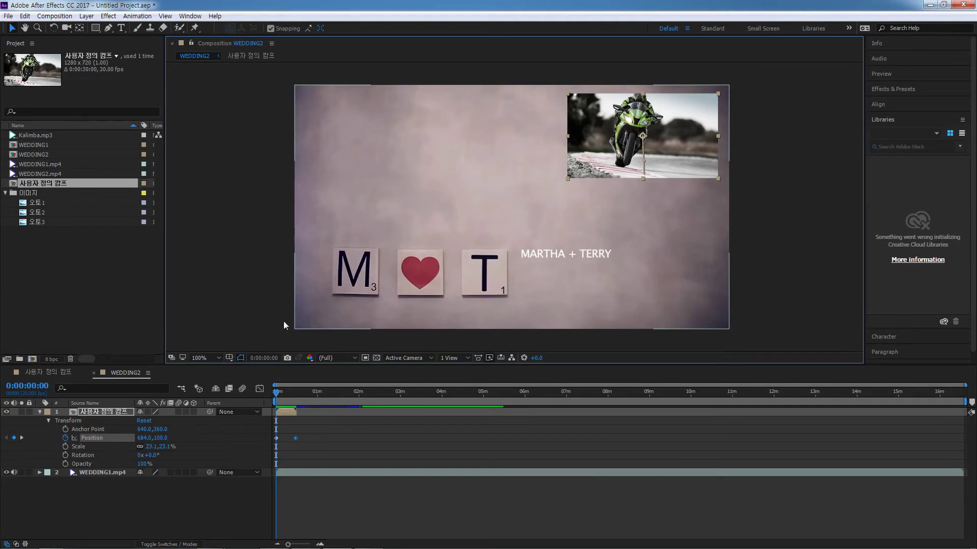
- Show the Title/Action Safe overlay in the composition view, and turn it off again
left_click(230, 358)
left_click(264, 370)
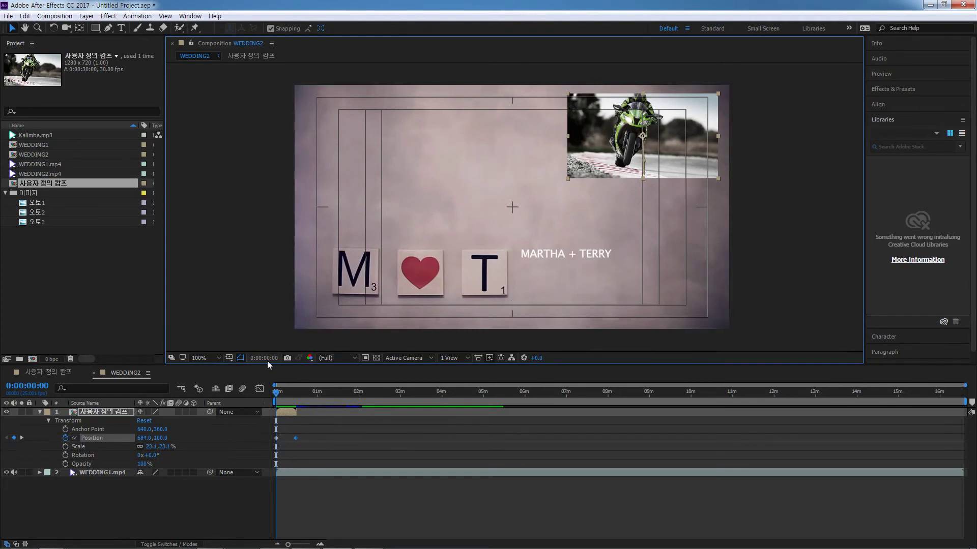
left_click(230, 358)
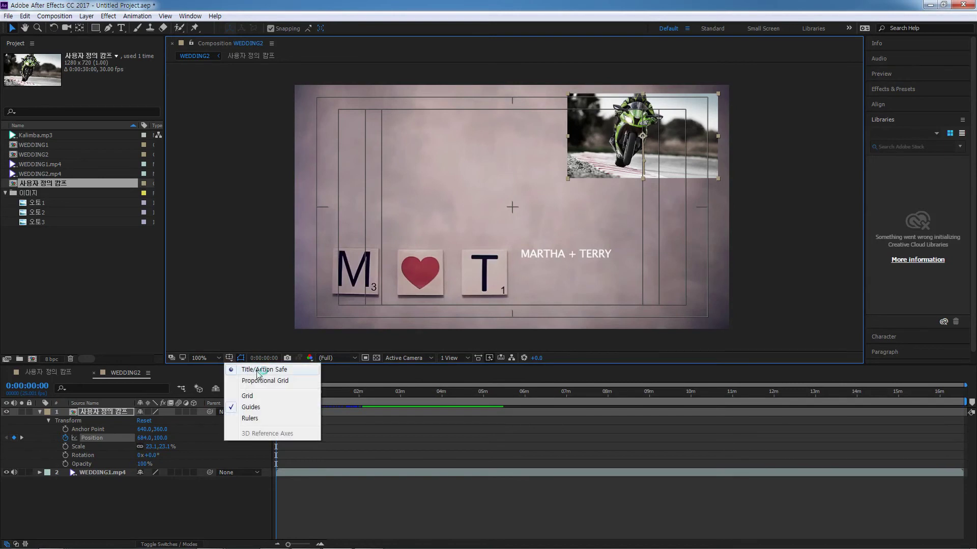
left_click(242, 370)
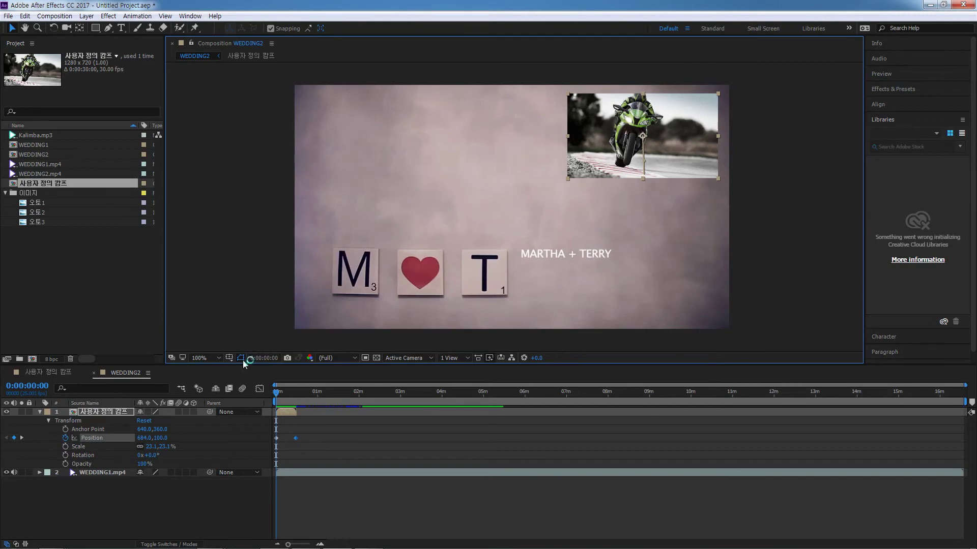
- Show the grid and rulers, and add one vertical and one horizontal guide across the frame's upper-left area
left_click(230, 358)
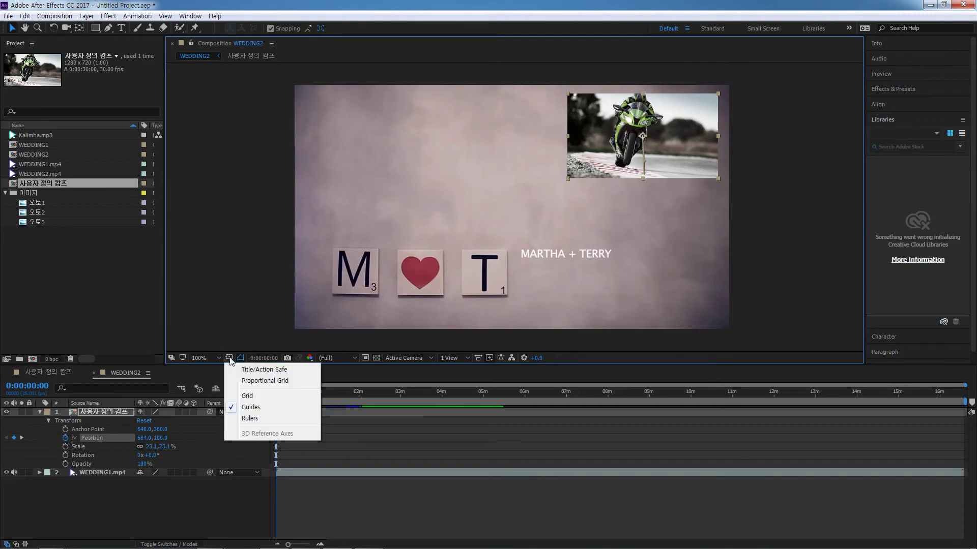
left_click(265, 396)
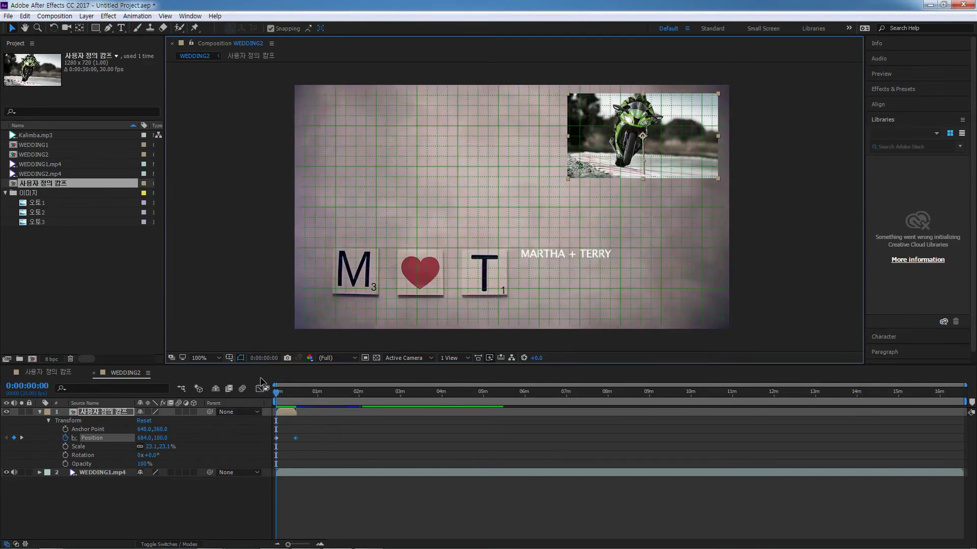
left_click(230, 358)
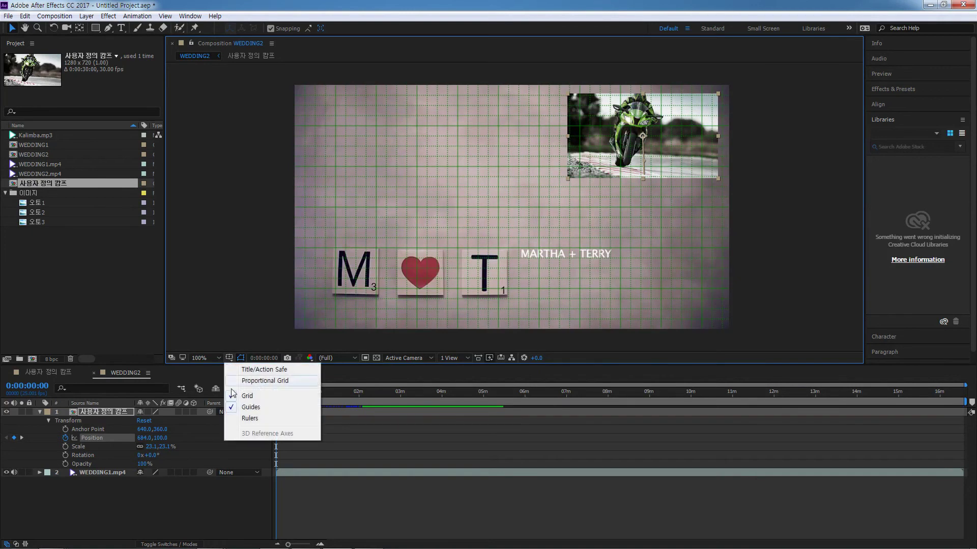
left_click(248, 418)
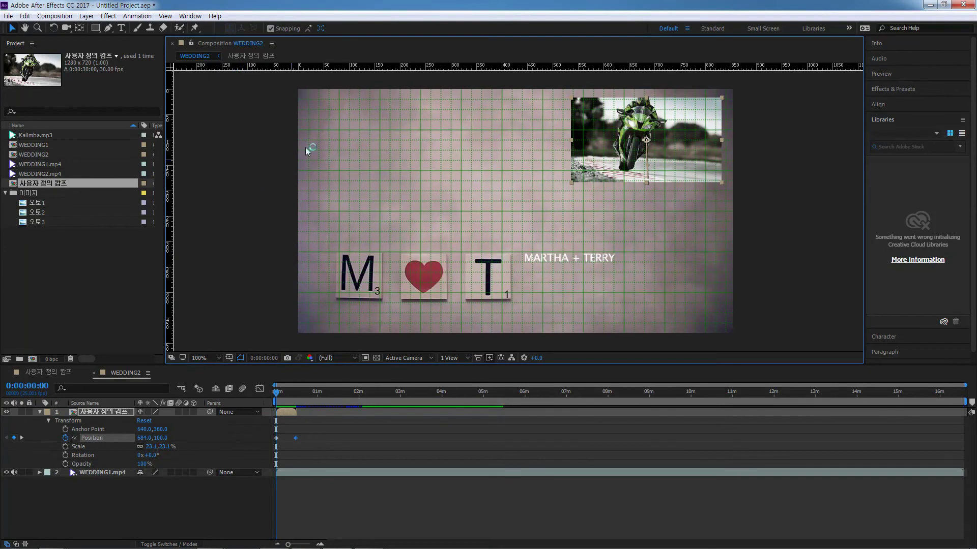
left_click_drag(170, 179, 361, 183)
left_click_drag(413, 67, 406, 133)
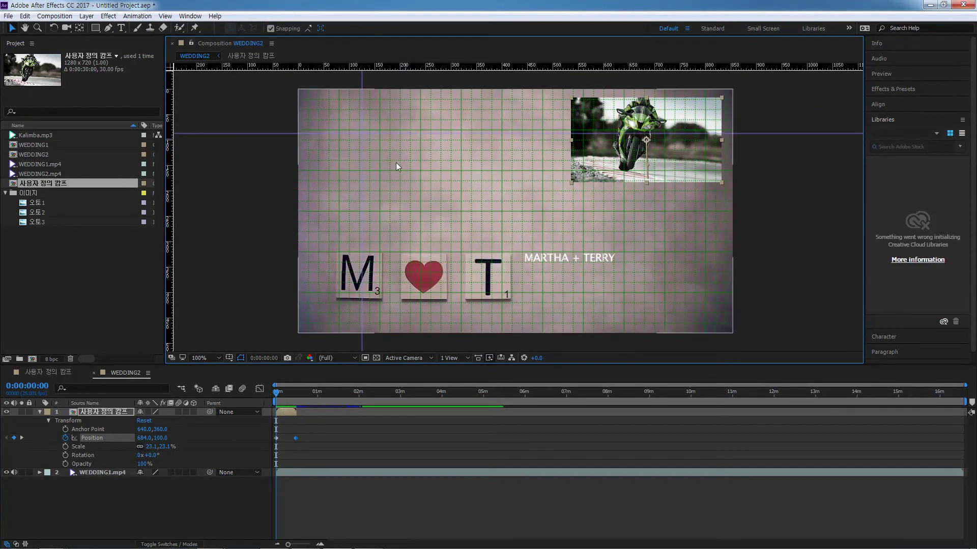
- Hide the grid, guides, and rulers in the composition view
left_click(231, 360)
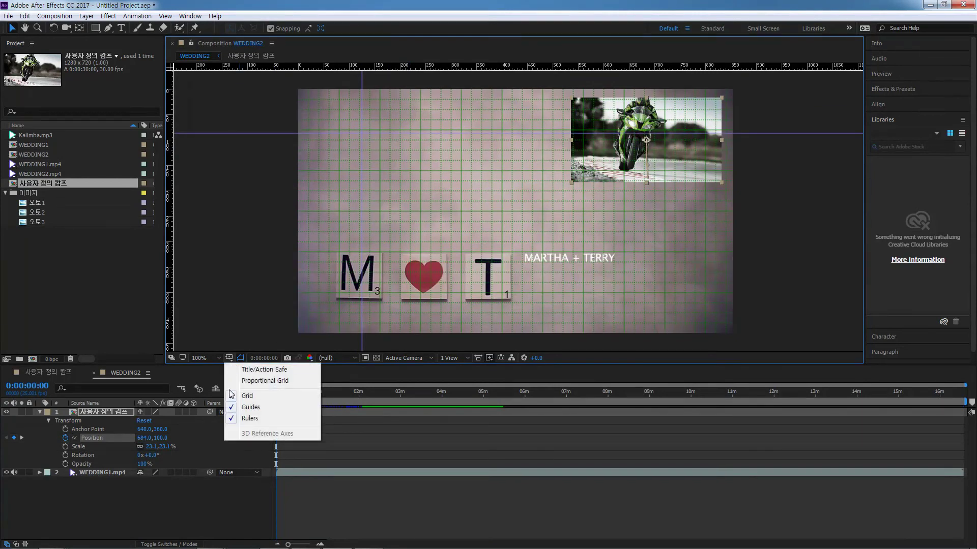
left_click(240, 395)
left_click(230, 357)
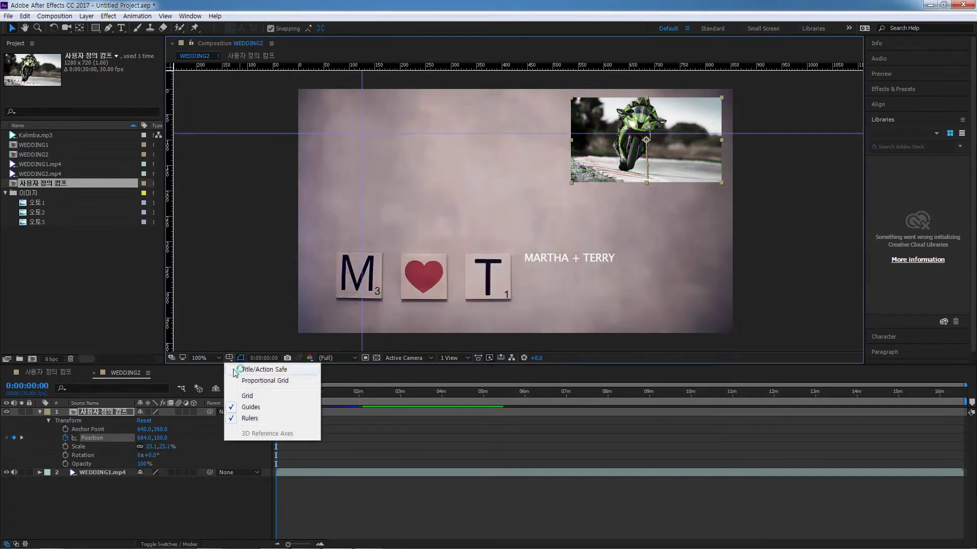
left_click(239, 406)
left_click(230, 358)
left_click(246, 419)
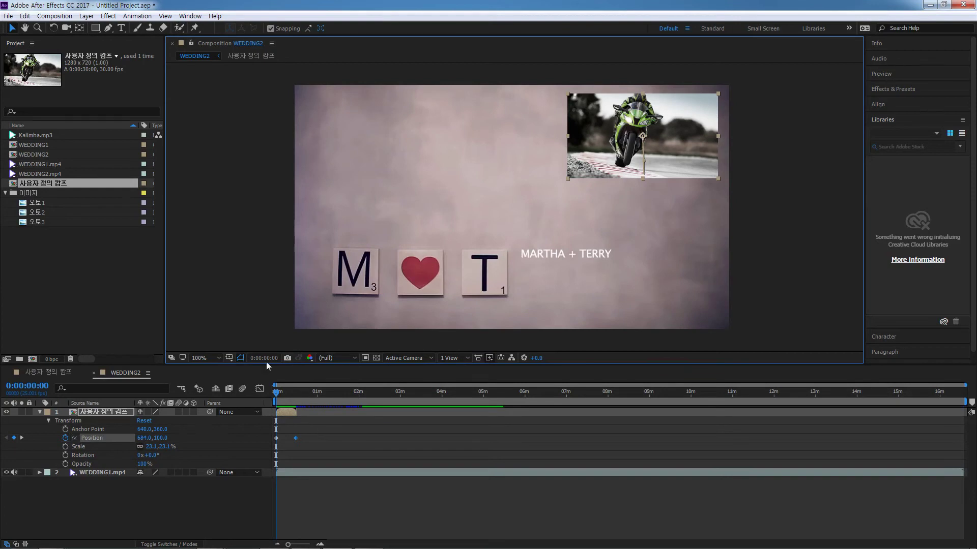
- Jump to 12 seconds in WEDDING2 by entering 1200 as the time, and move to 15 seconds by entering 1500
left_click_drag(280, 397, 369, 398)
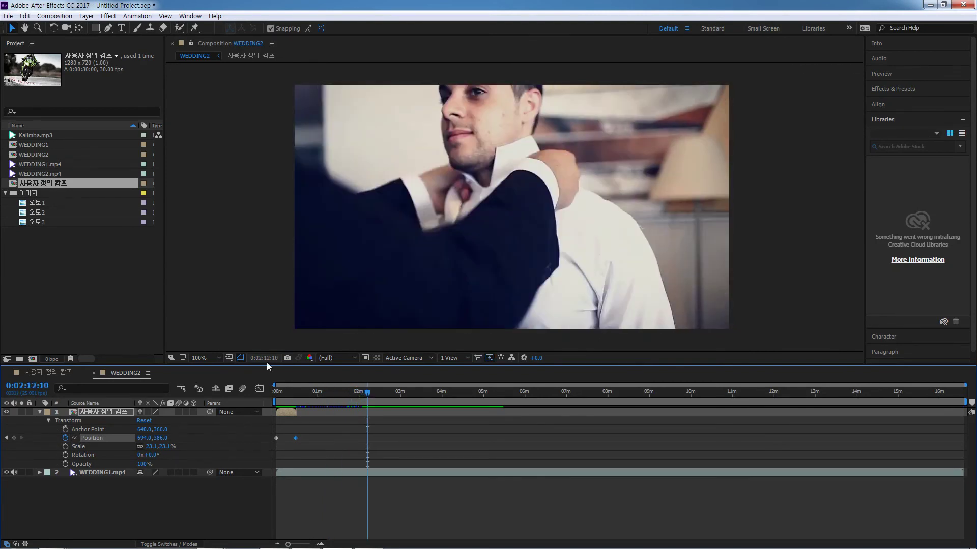
left_click(264, 358)
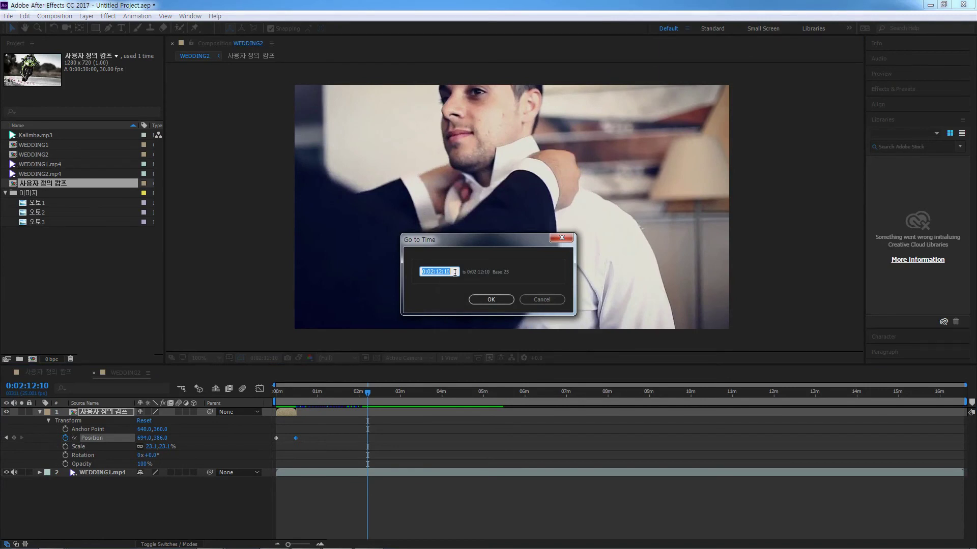
type("1200")
left_click(491, 300)
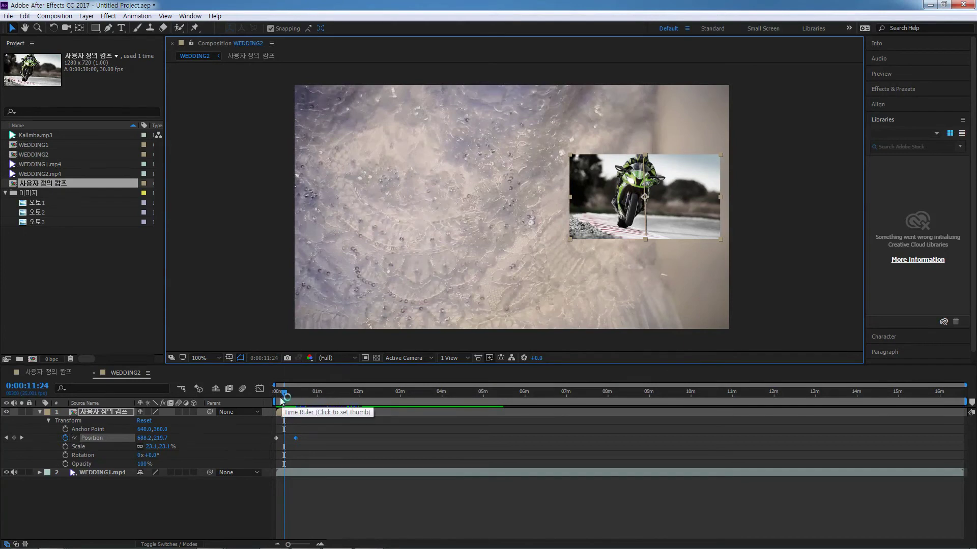
left_click(32, 386)
type("1500")
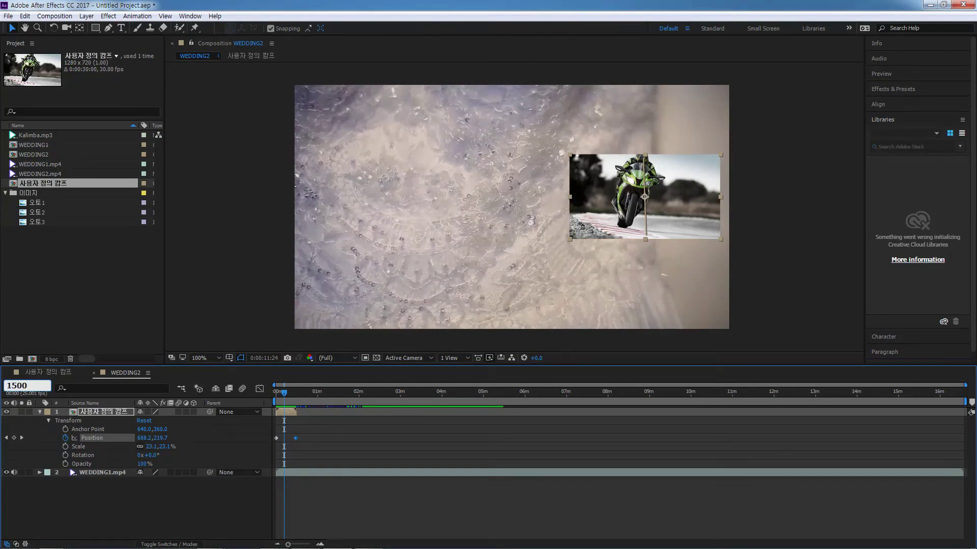
key("Return")
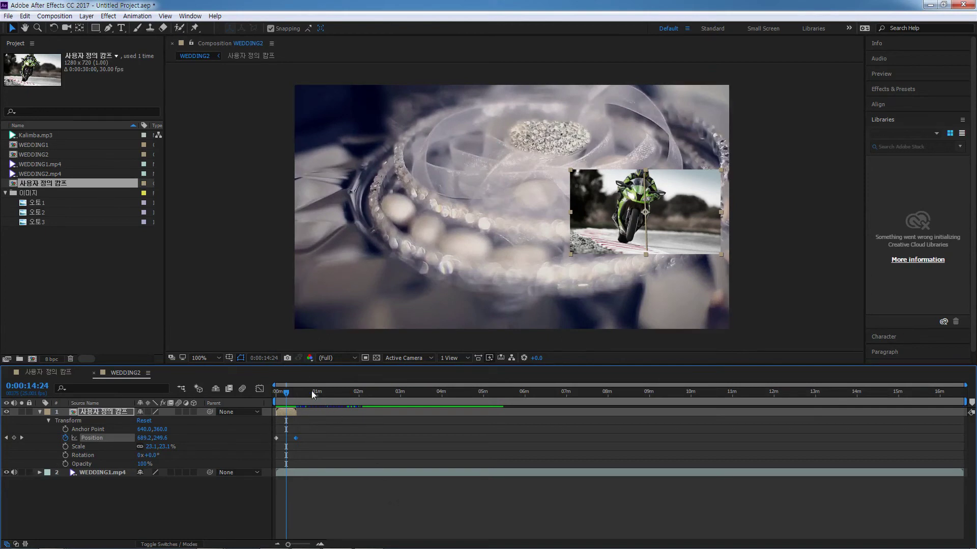
- View the Red, Green and Blue channels of the composition in turn, and return the display to RGB
left_click(310, 358)
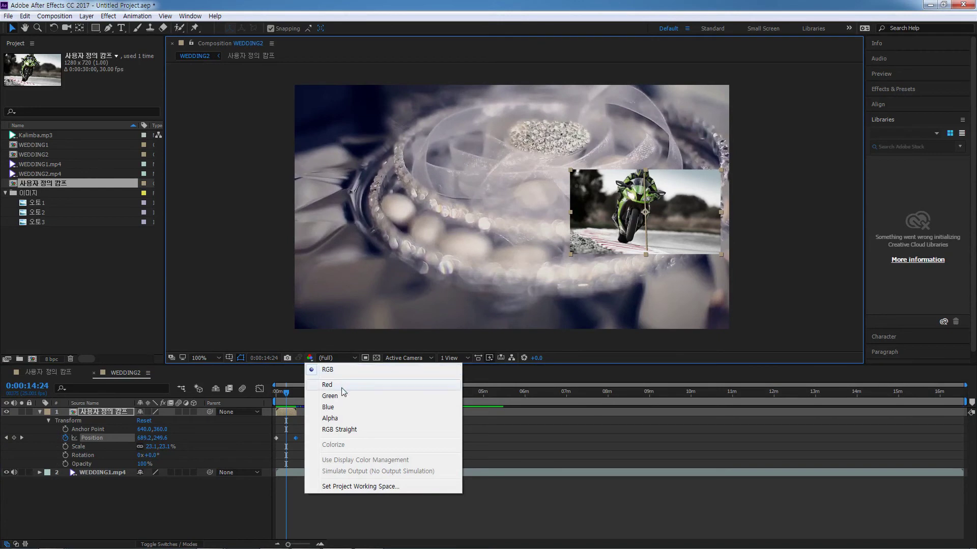
left_click(341, 385)
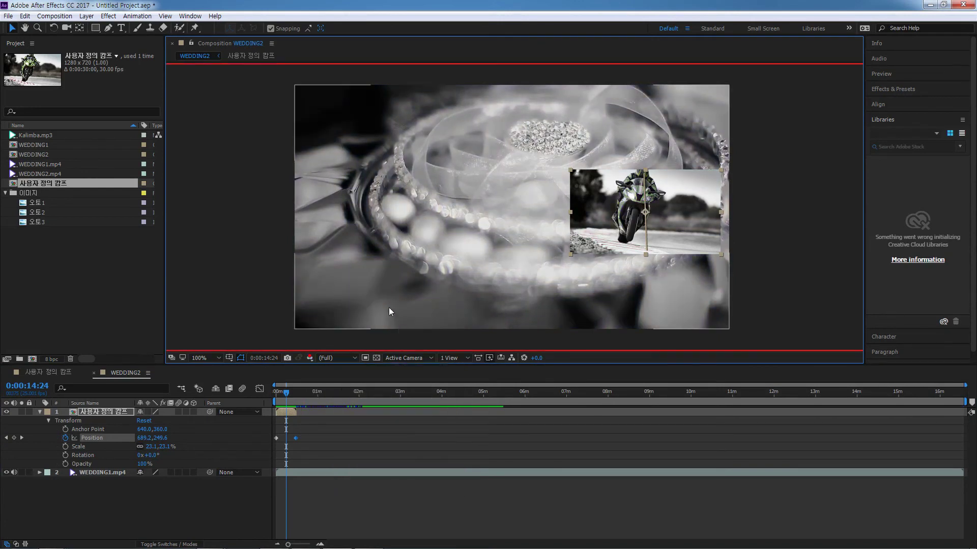
left_click(309, 358)
left_click(329, 396)
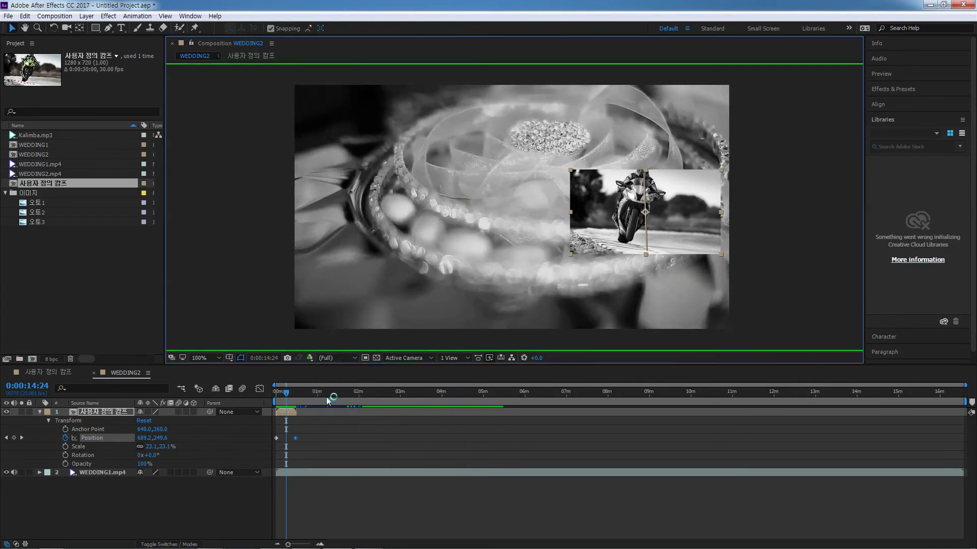
left_click(309, 358)
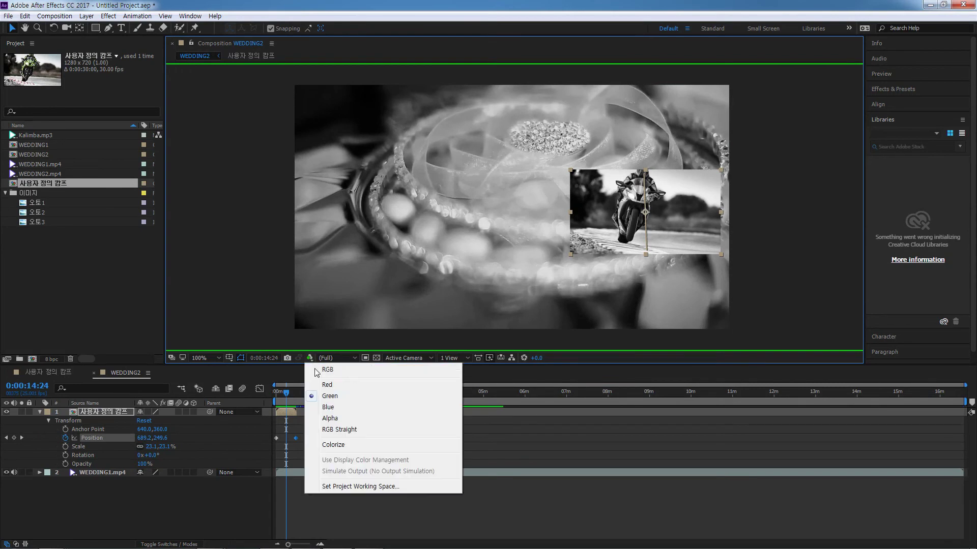
left_click(330, 407)
left_click(309, 358)
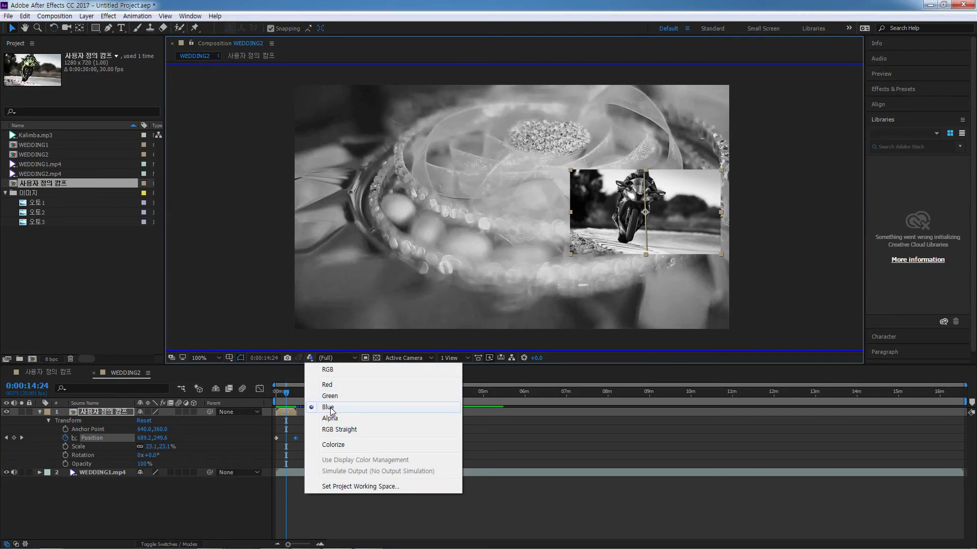
left_click(328, 370)
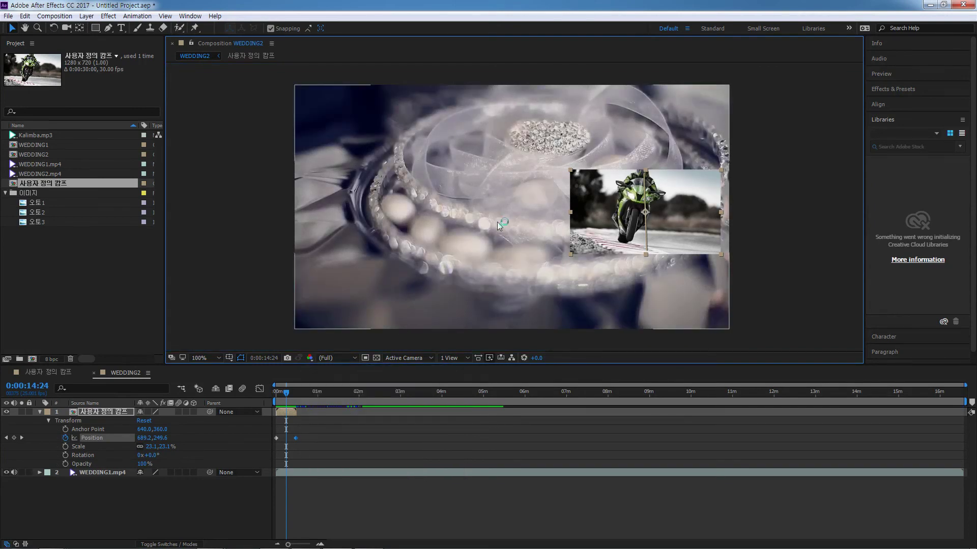
- Delete the nested 사용자 정의 컴프 layer from the WEDDING2 composition
left_click(310, 360)
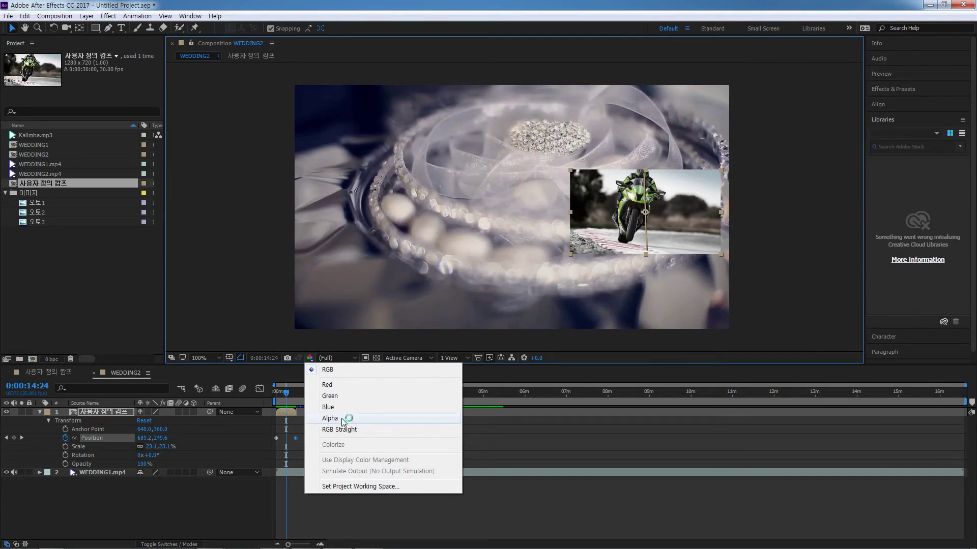
left_click(269, 326)
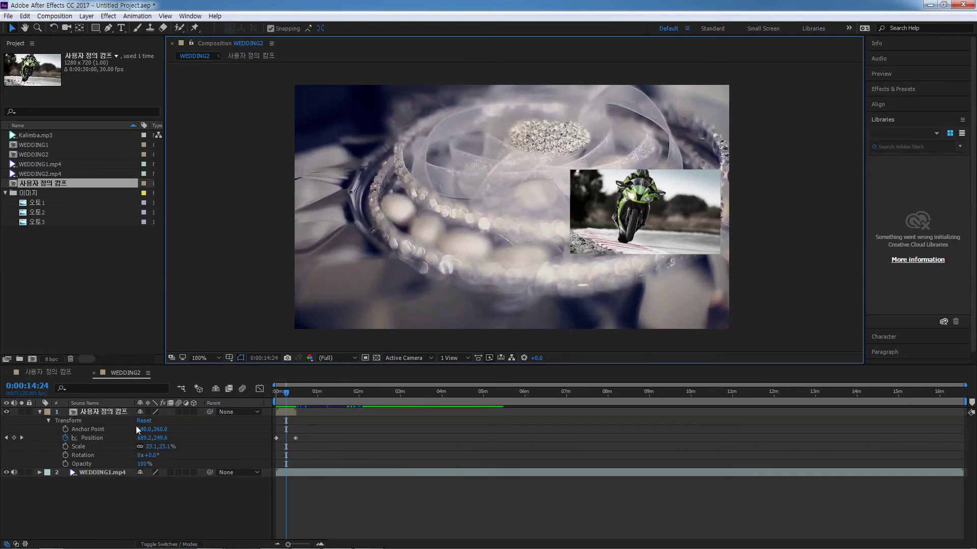
left_click(102, 413)
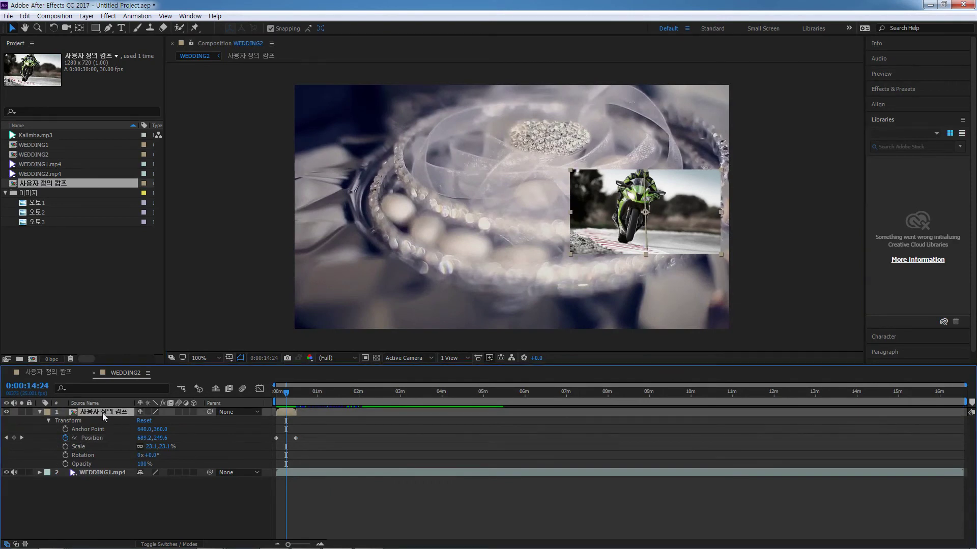
key("Delete")
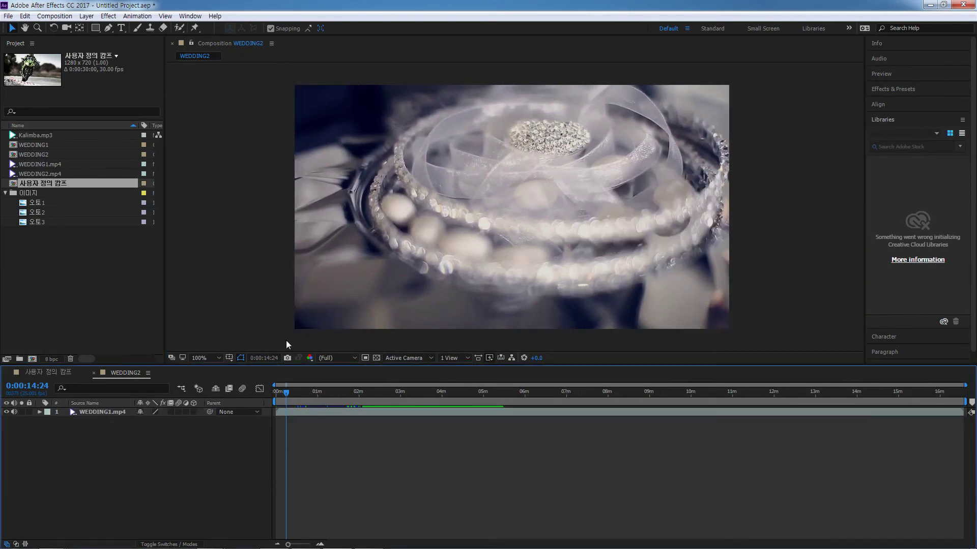
- View the composition's Alpha channel, and switch the display back to RGB
left_click(311, 359)
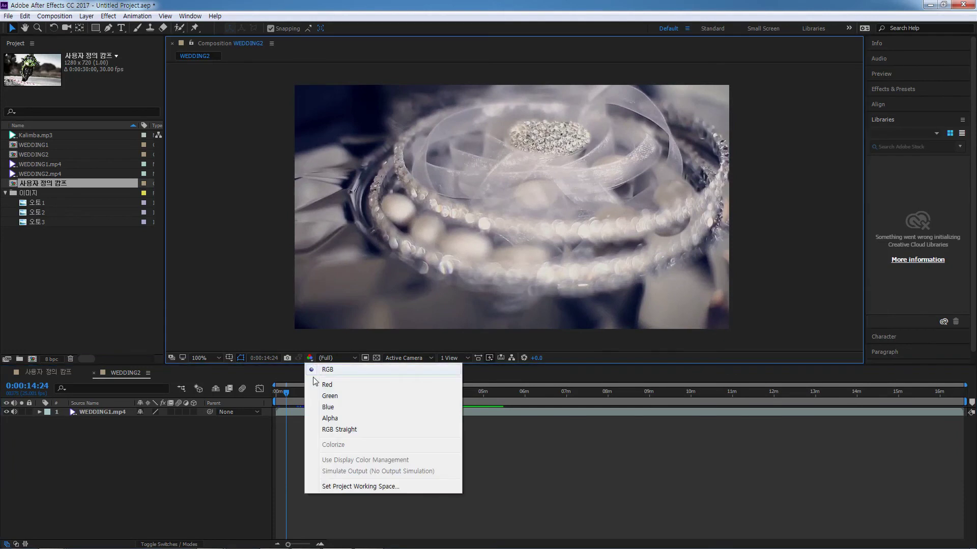
left_click(334, 420)
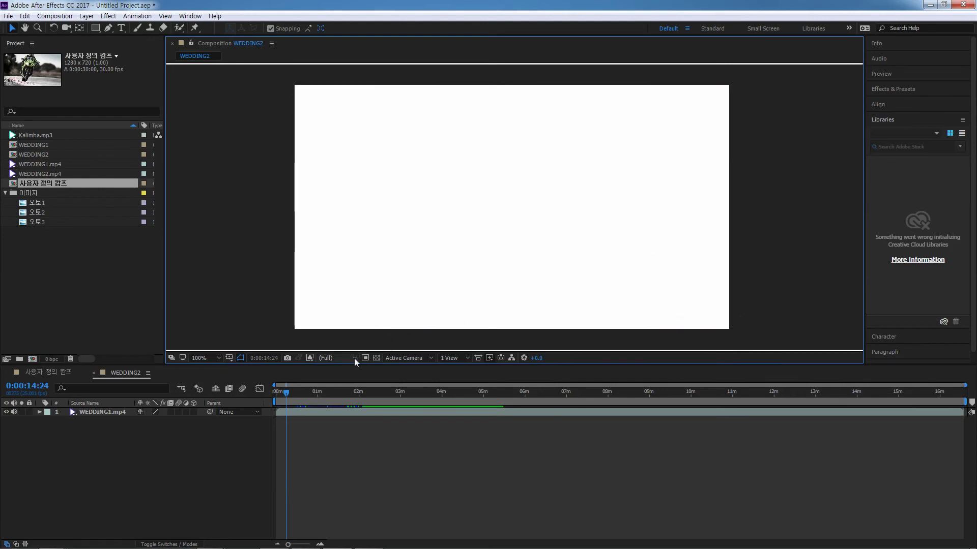
left_click(310, 358)
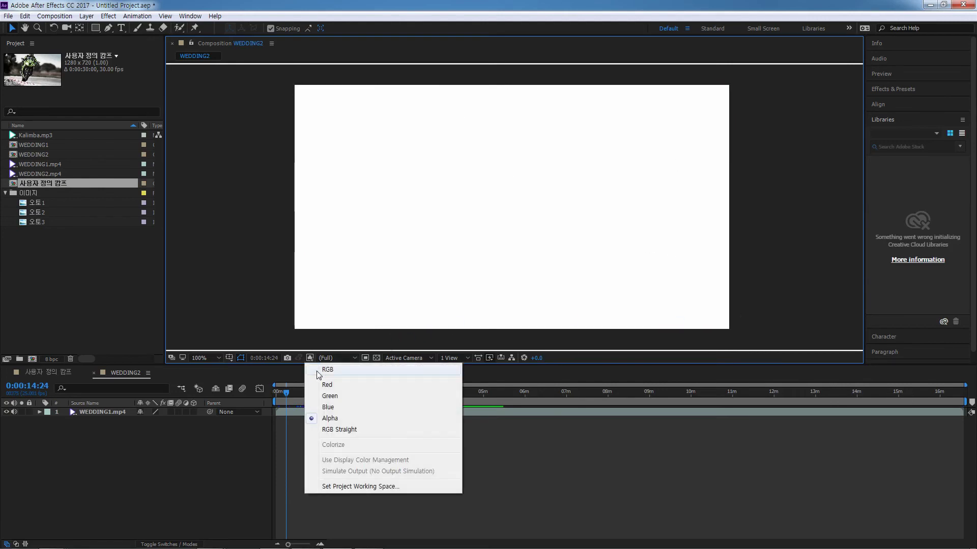
left_click(331, 370)
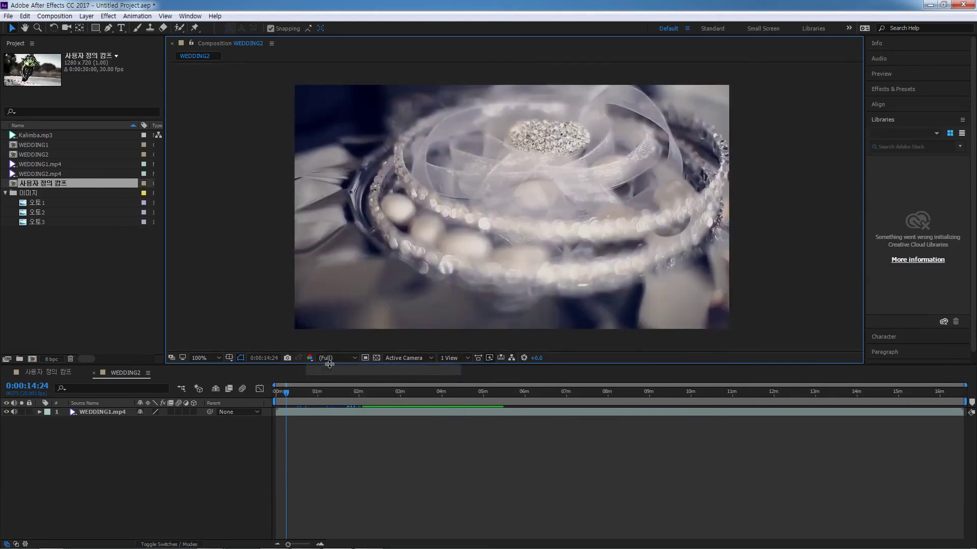
- Shift the WEDDING1.mp4 layer up and left, and inspect the uncovered area with the Alpha channel and the transparency grid
left_click(476, 223)
left_click_drag(575, 249, 499, 222)
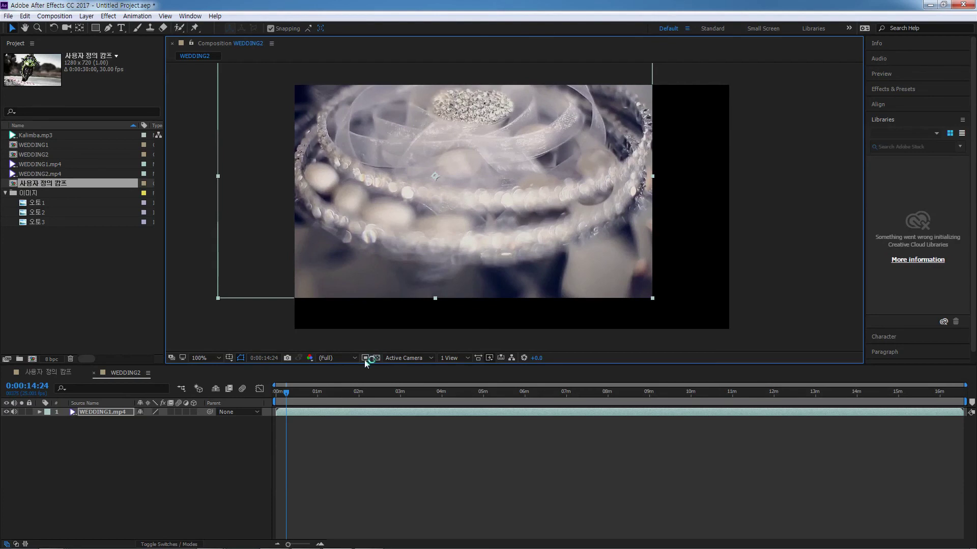
left_click(312, 359)
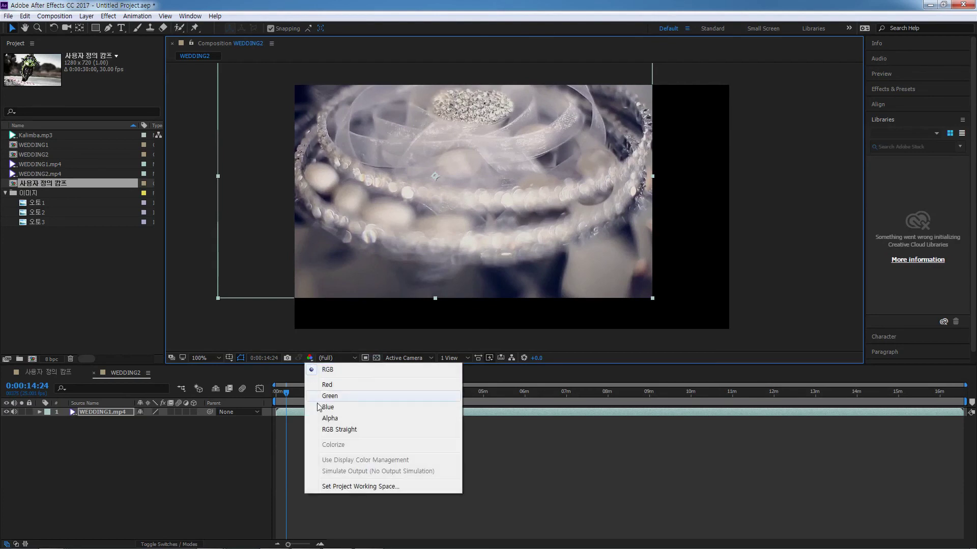
left_click(326, 418)
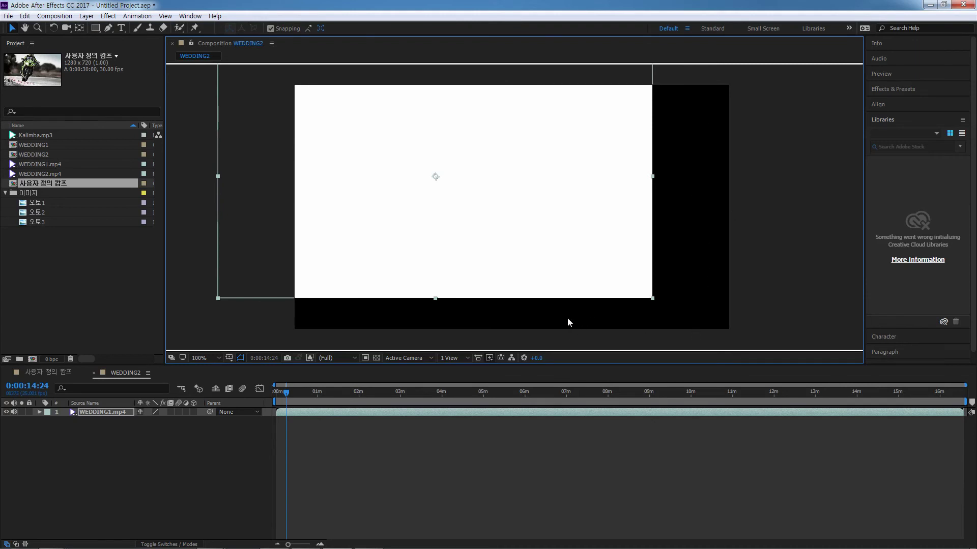
left_click(376, 359)
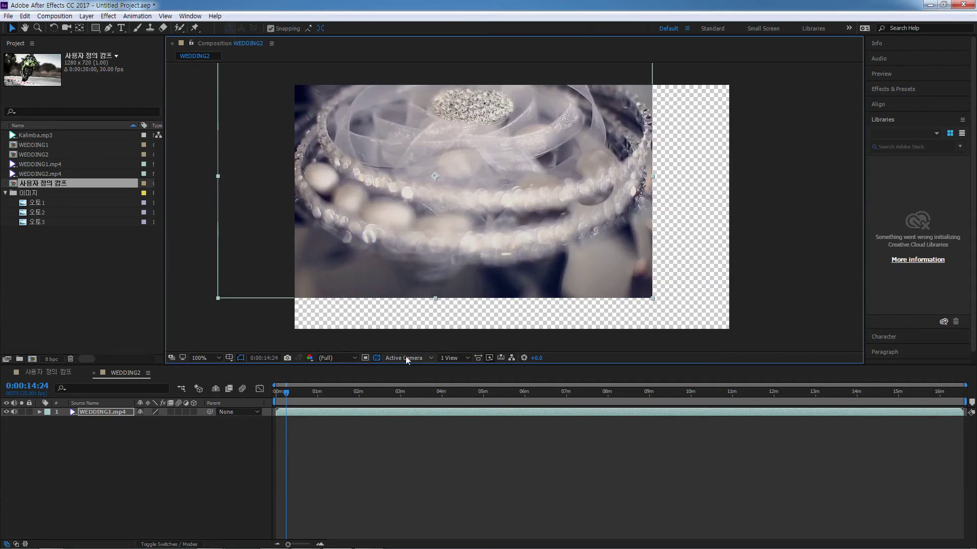
left_click(378, 359)
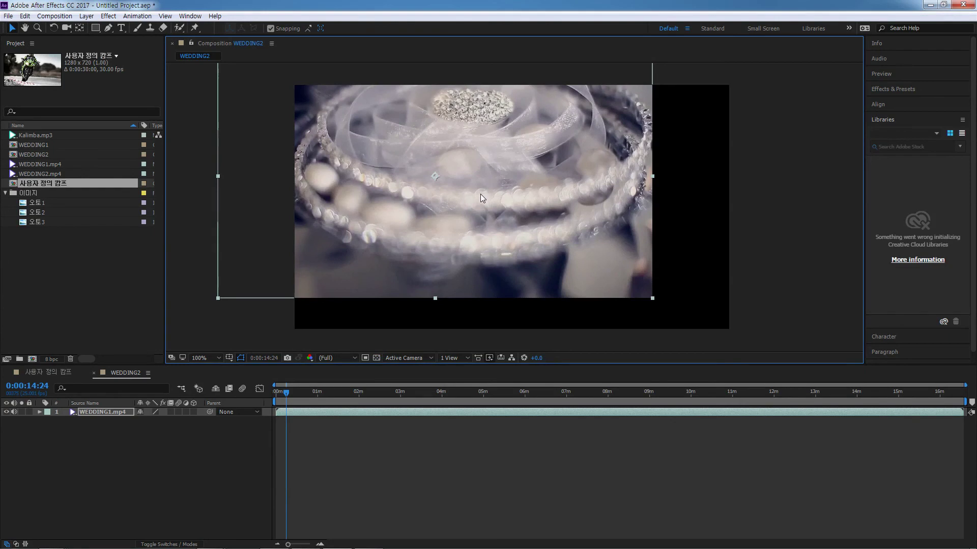
- Move the WEDDING1.mp4 layer back over the frame and reset its Transform properties
left_click_drag(481, 195, 557, 224)
left_click(40, 412)
left_click(144, 421)
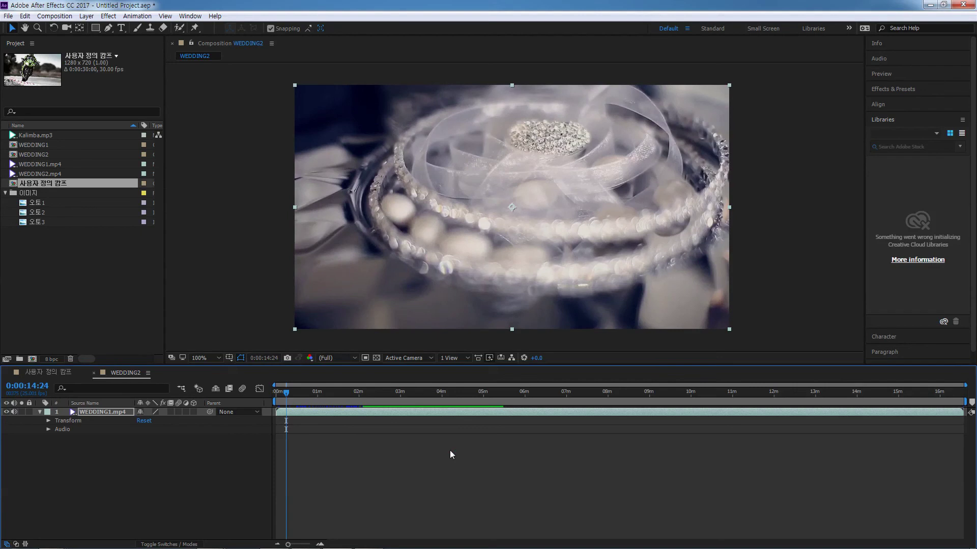
- Play a short preview of WEDDING2, and check the resolution options while keeping Auto selected
key("space")
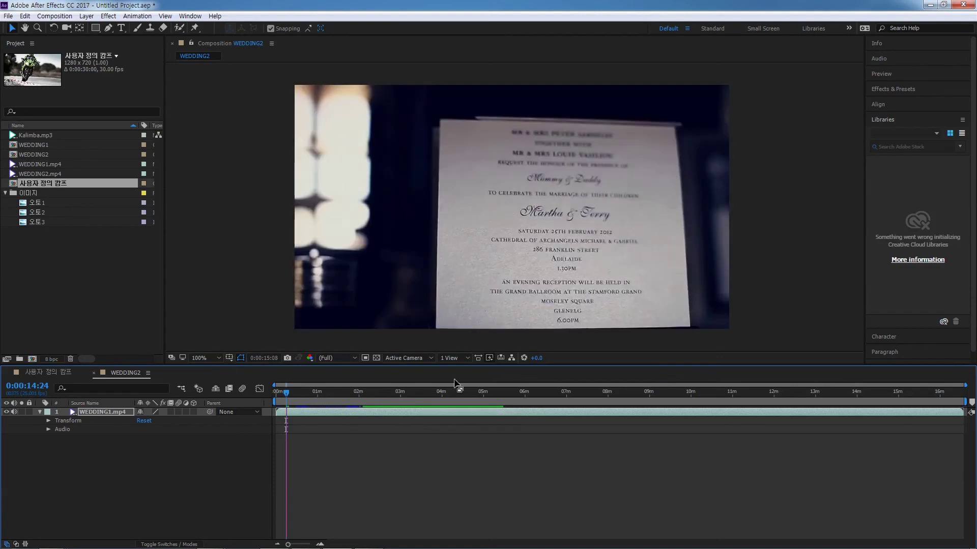
key("space")
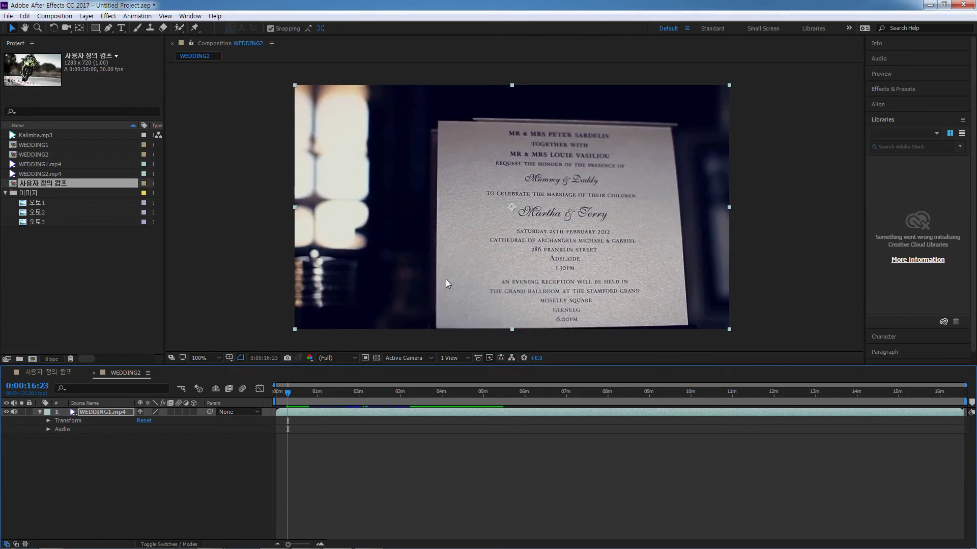
left_click(356, 359)
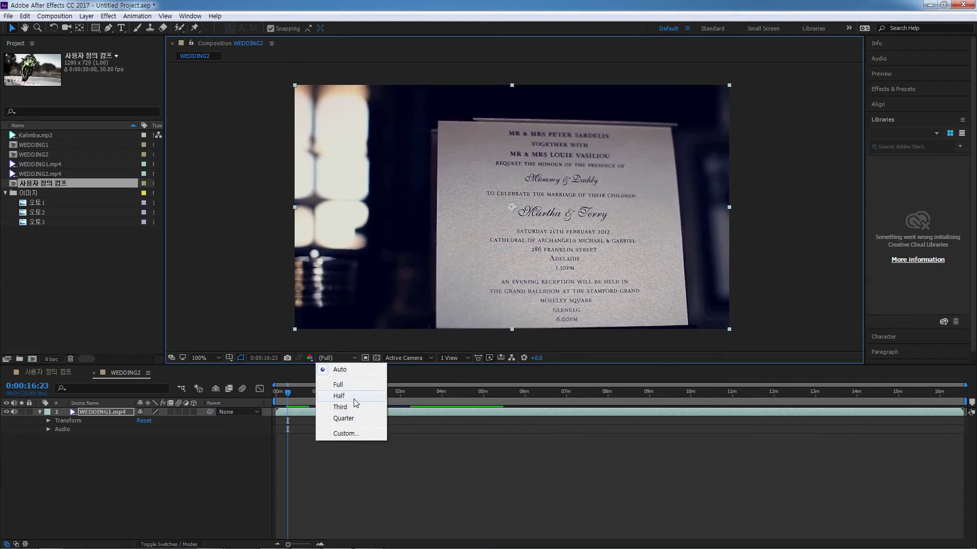
left_click(348, 371)
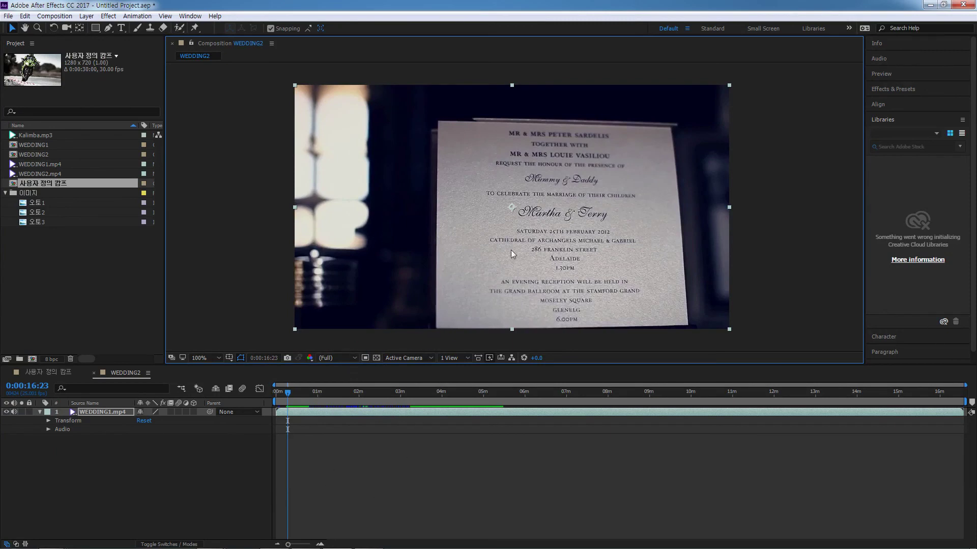
left_click(357, 360)
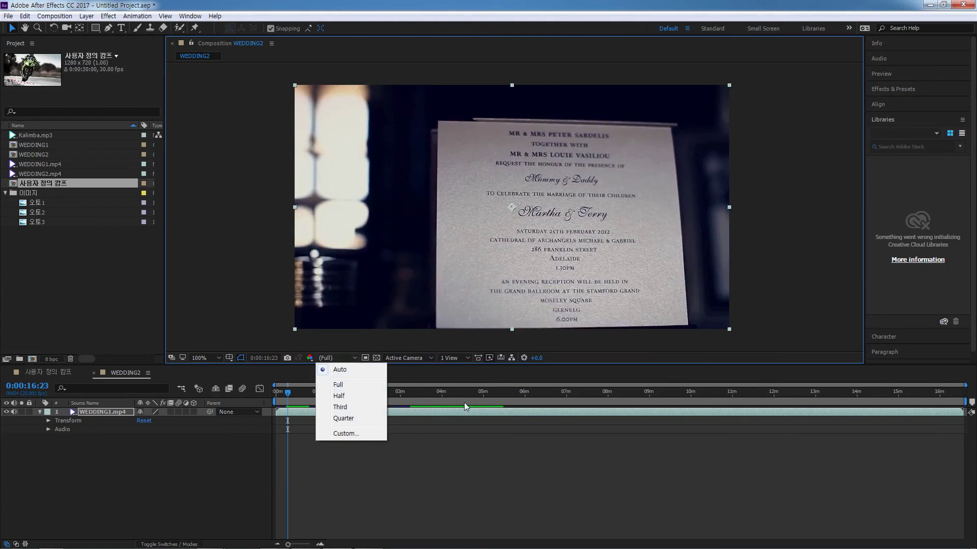
left_click(354, 372)
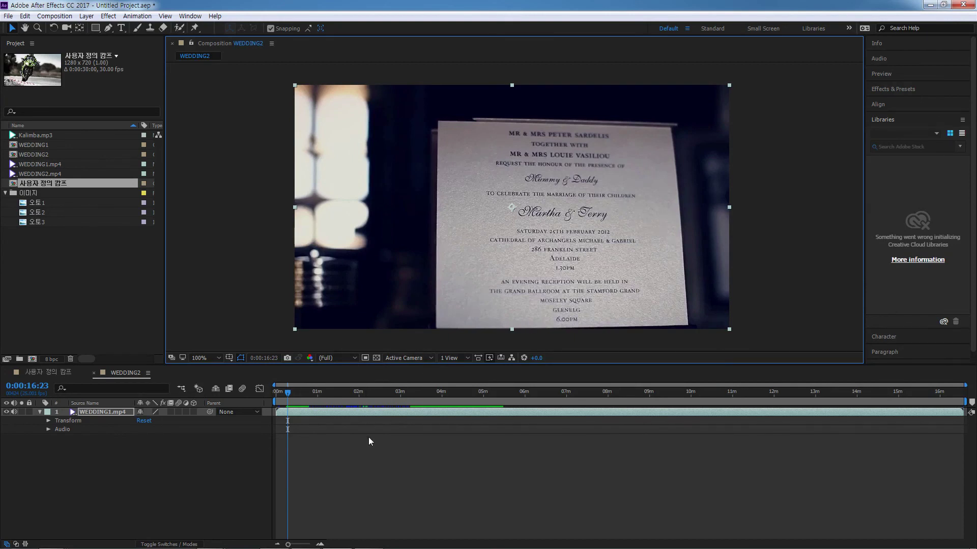
- Lower the composition view's resolution to Third to compare image quality, and set it back to Auto
left_click(357, 359)
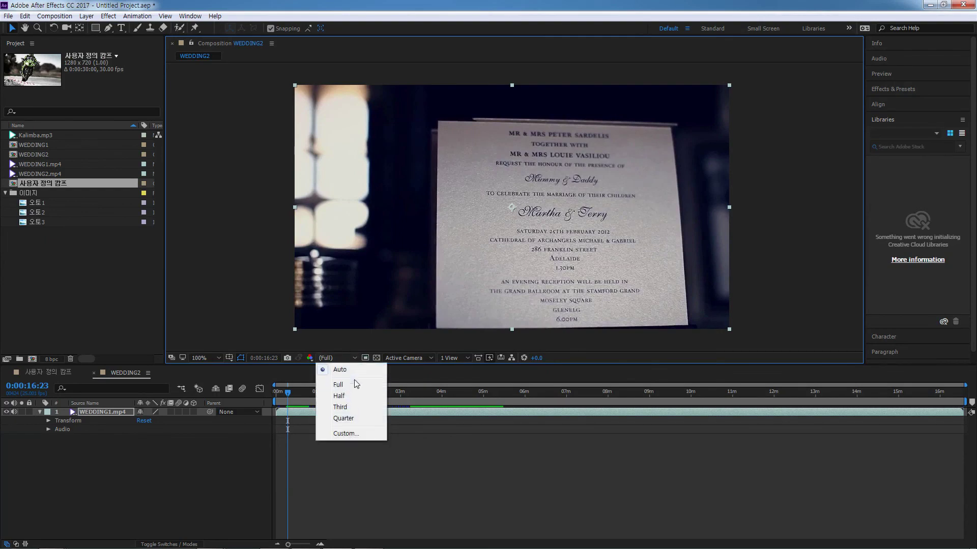
left_click(350, 406)
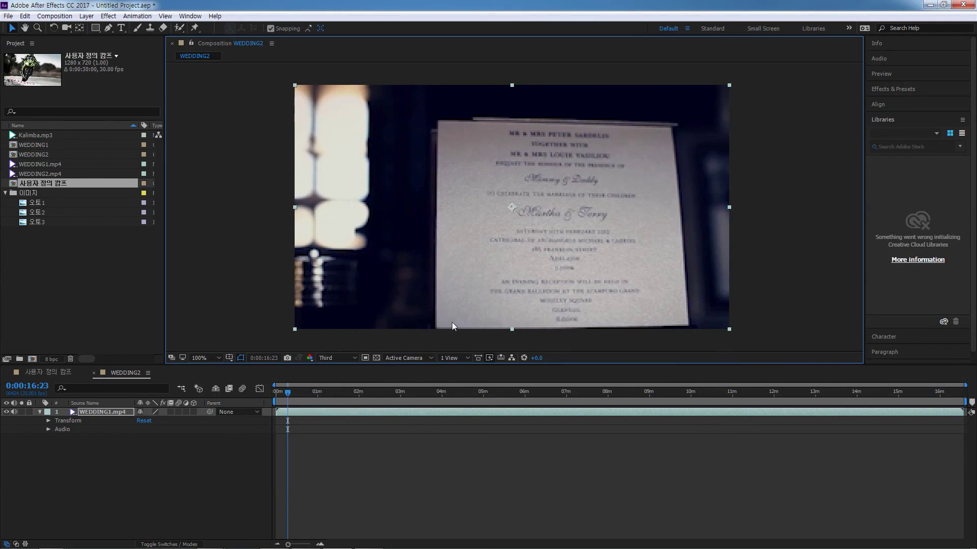
left_click(354, 357)
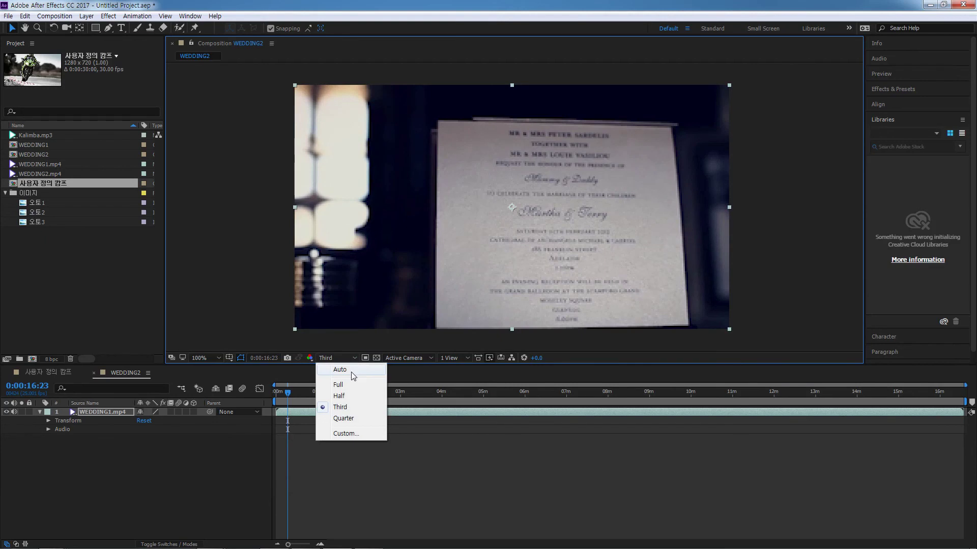
left_click(351, 371)
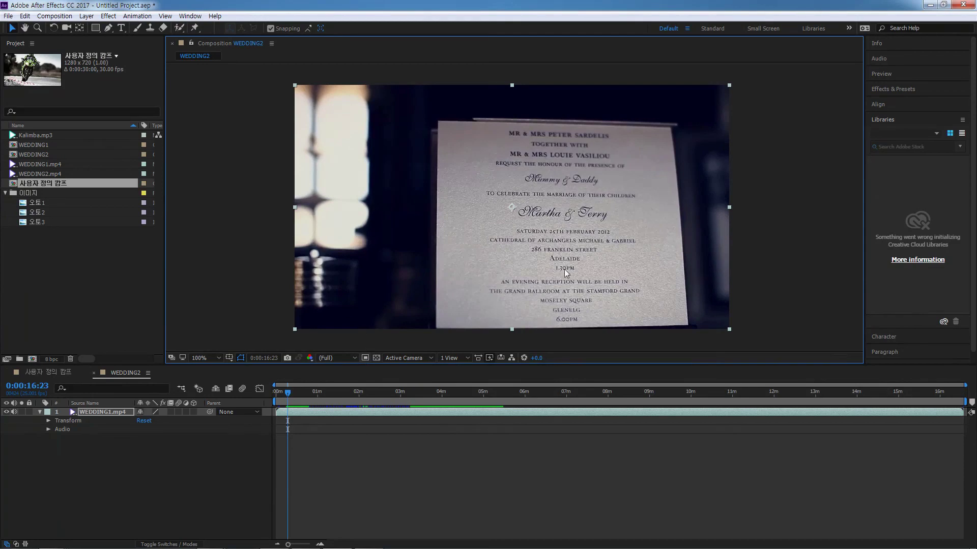
- Draw a full-height region of interest over the invitation card and adjust both of its side edges, undoing any accidental layer move
left_click(367, 358)
left_click_drag(439, 85, 489, 228)
left_click_drag(526, 285, 554, 330)
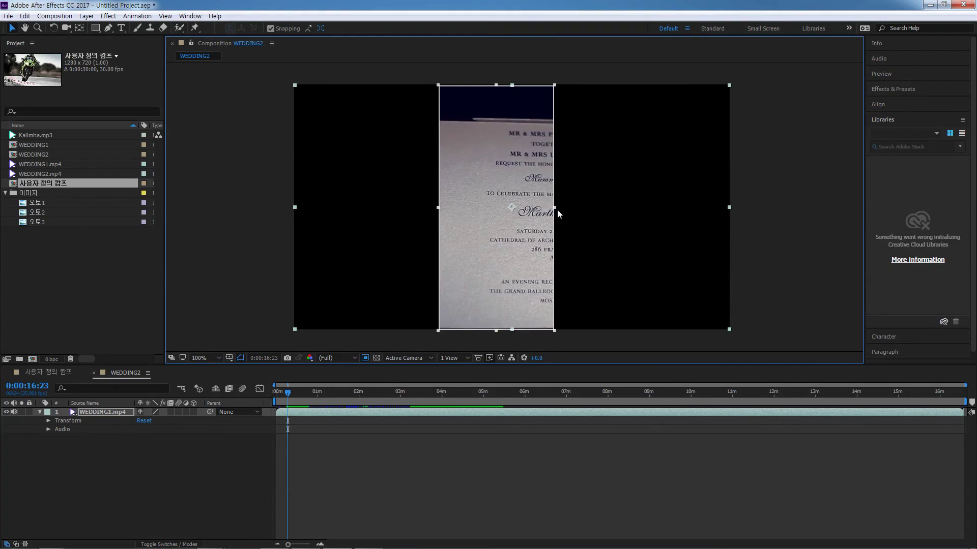
left_click_drag(554, 207, 629, 222)
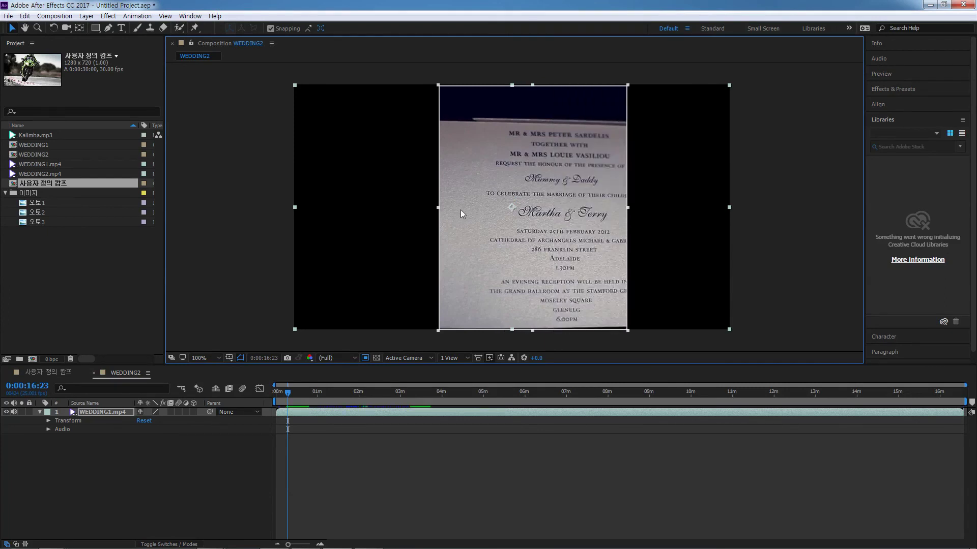
left_click_drag(438, 208, 484, 208)
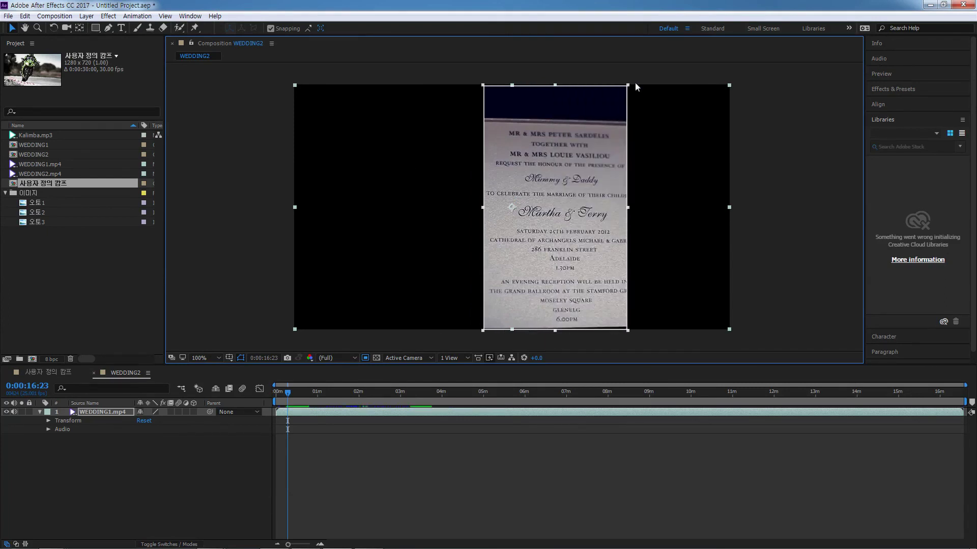
left_click_drag(572, 200, 653, 200)
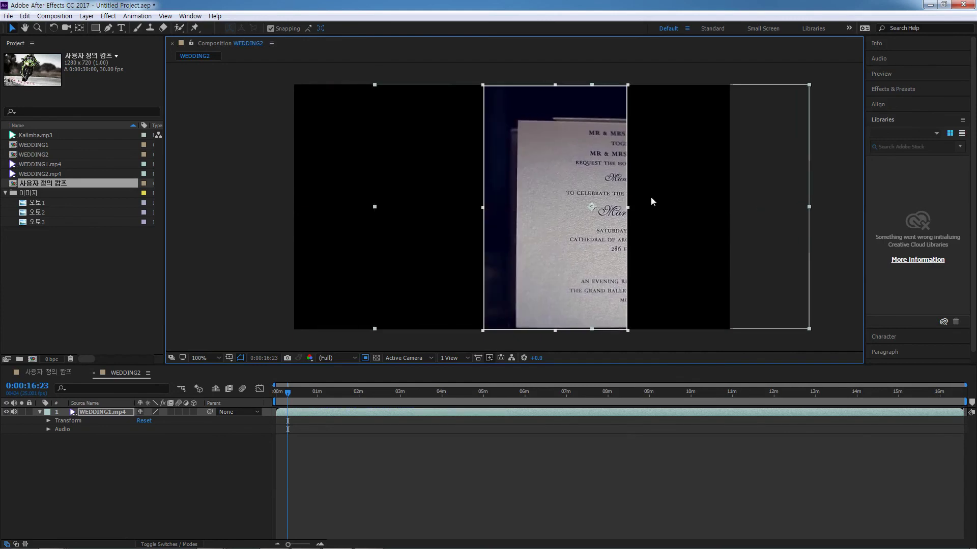
key("ctrl+z")
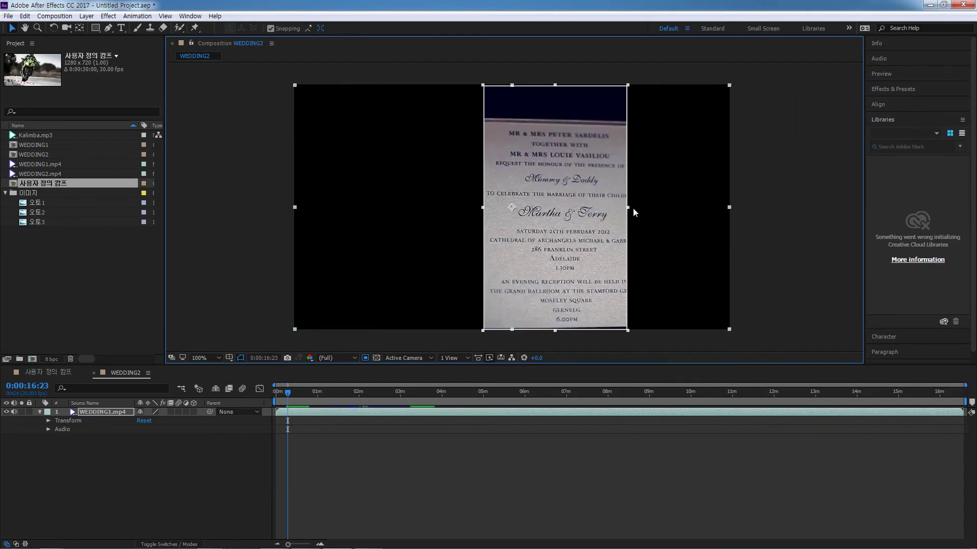
- Preview the video through a region of interest adjusted to the right half of the invitation card, and turn the region off
left_click_drag(629, 207, 686, 209)
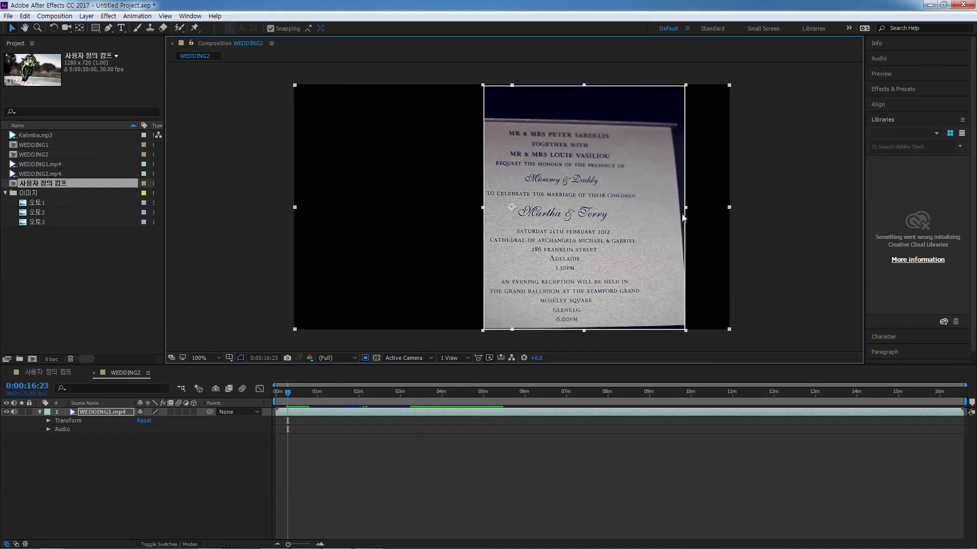
left_click_drag(484, 210, 527, 214)
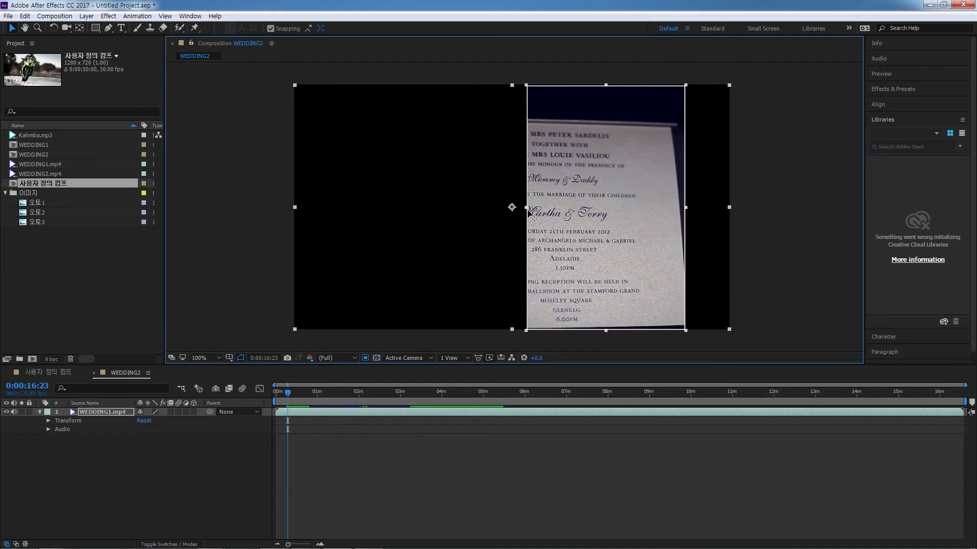
key("space")
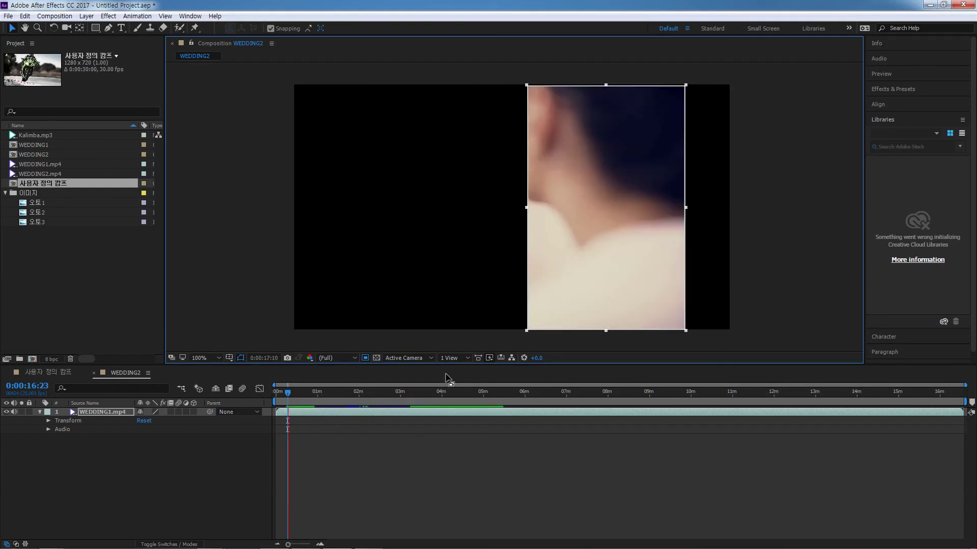
key("space")
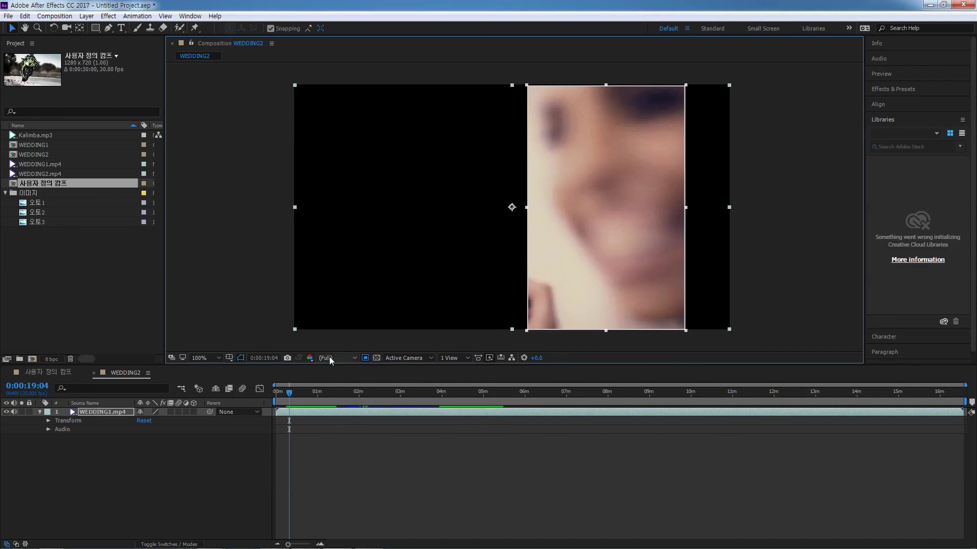
left_click(364, 358)
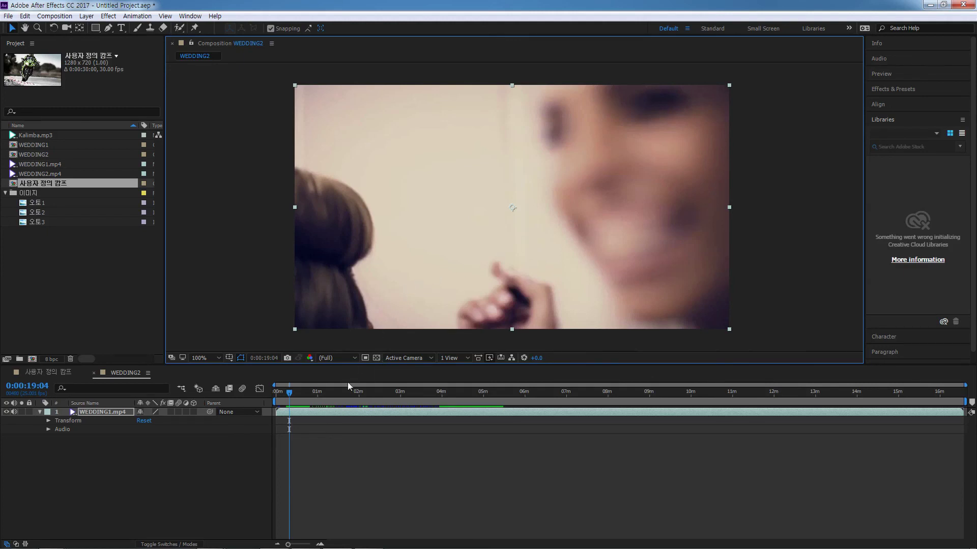
- Go to 0:01:33:10 and review the camera view and view layout options, keeping Active Camera and 1 View
left_click(340, 399)
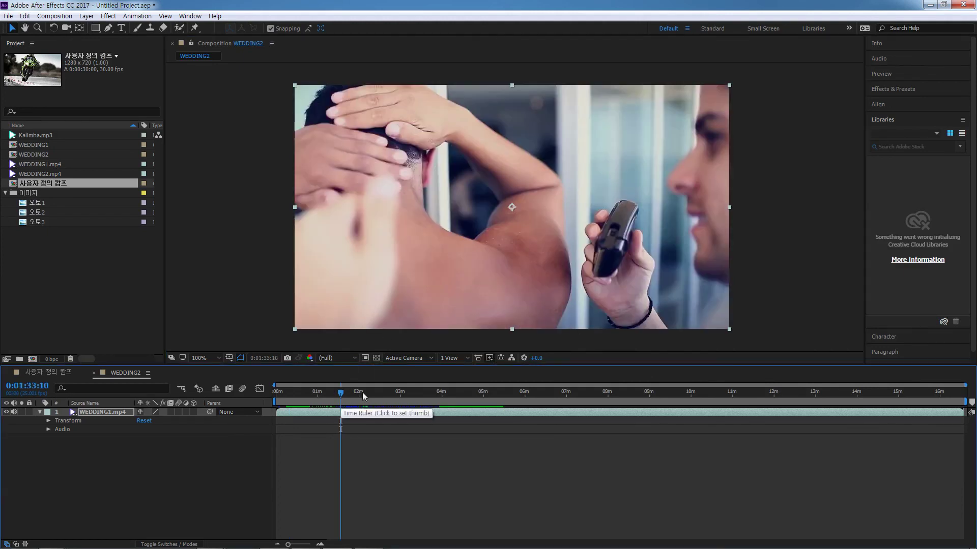
left_click(430, 361)
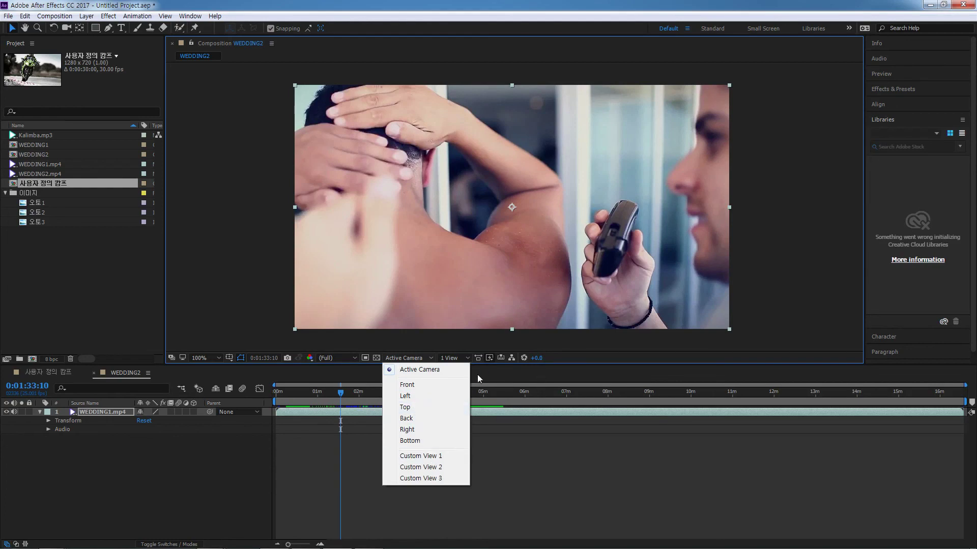
left_click(468, 357)
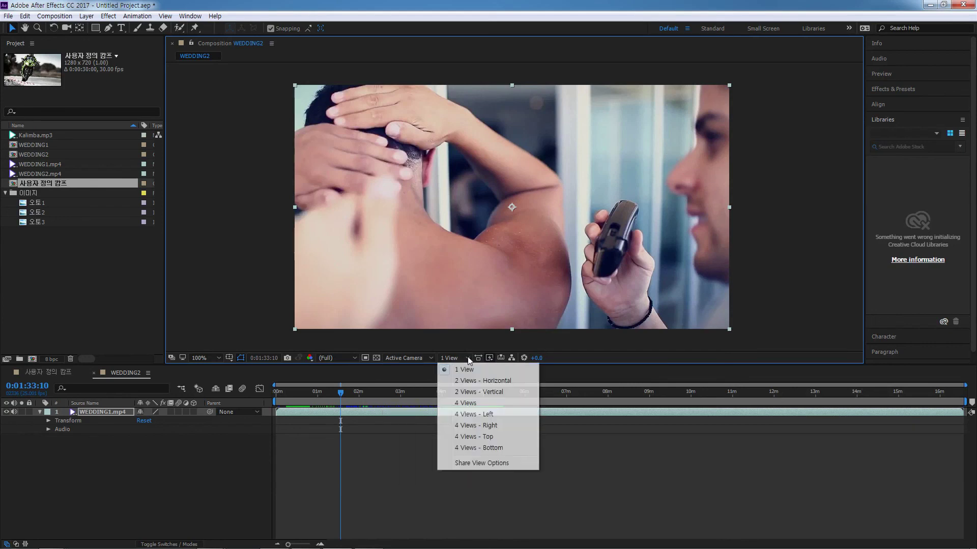
left_click(551, 372)
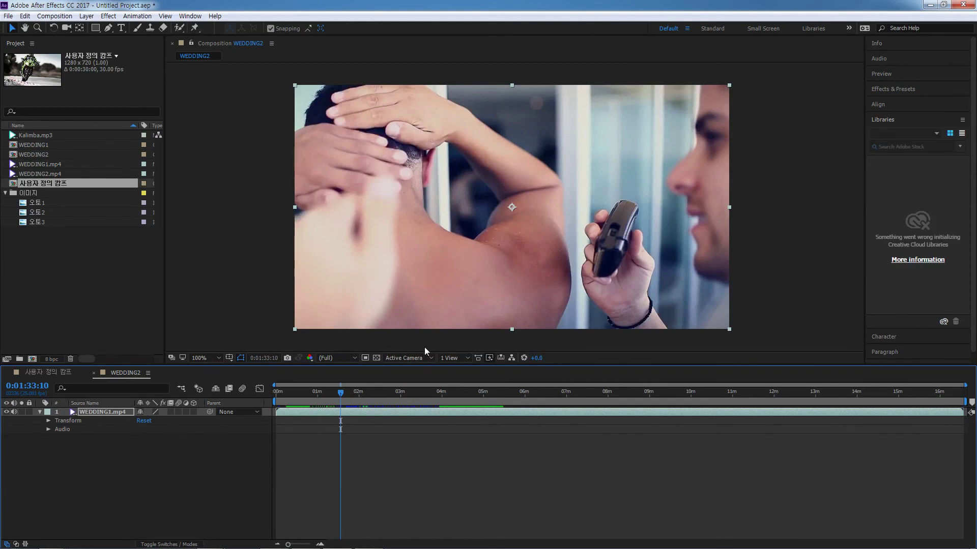
- Check the pixel aspect ratio correction toggle and the Fast Previews options, keeping Adaptive Resolution
left_click(479, 358)
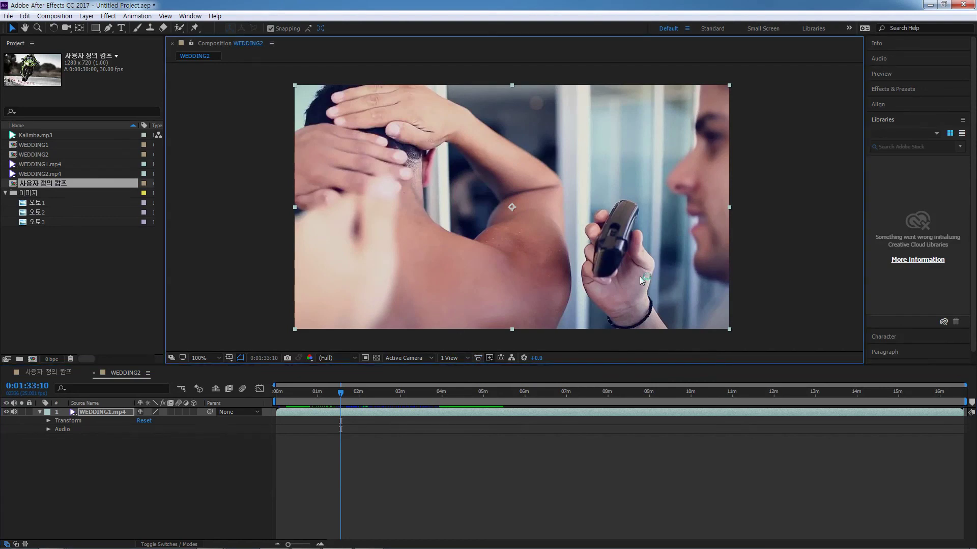
left_click(490, 358)
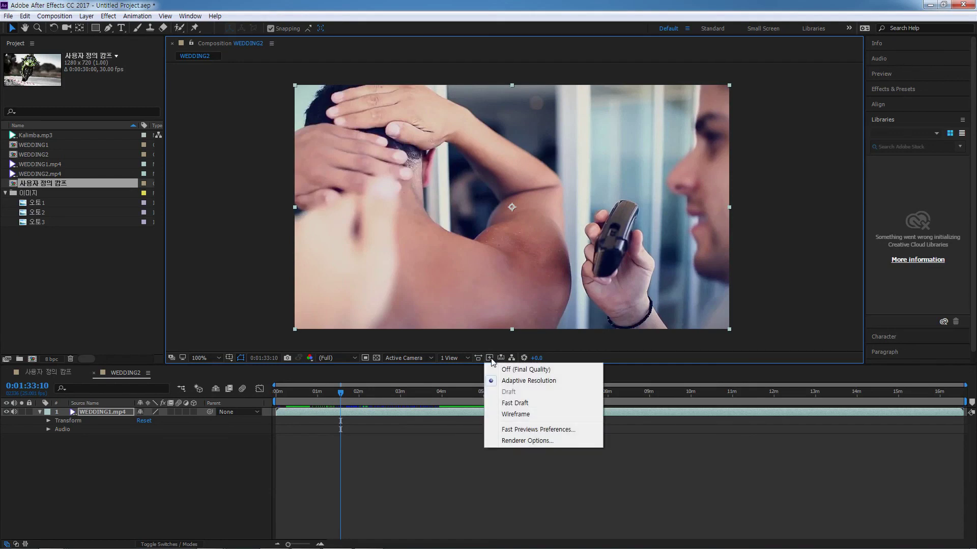
left_click(717, 354)
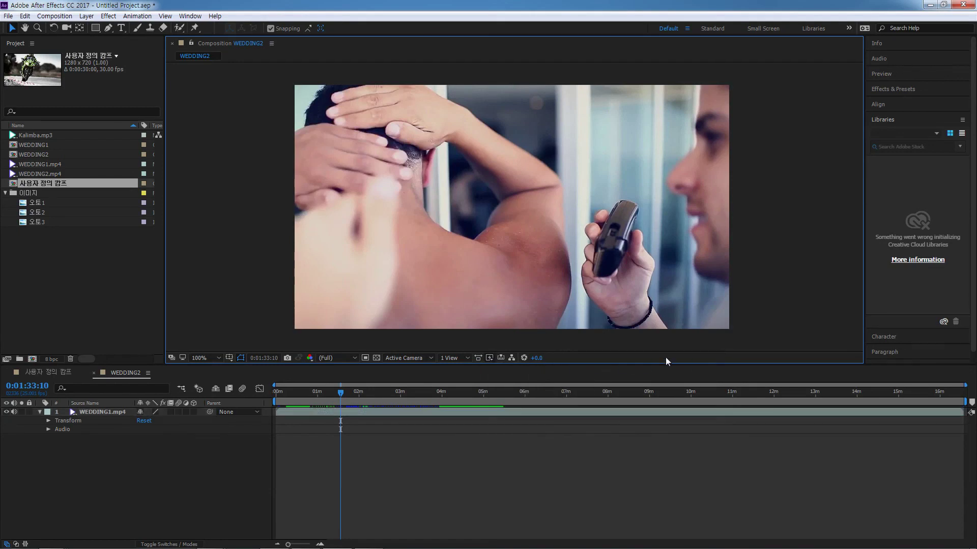
- Scrub to 0:05:20:00 and compare the Fast Previews options with the view resolution options, leaving both unchanged
left_click_drag(339, 393, 499, 392)
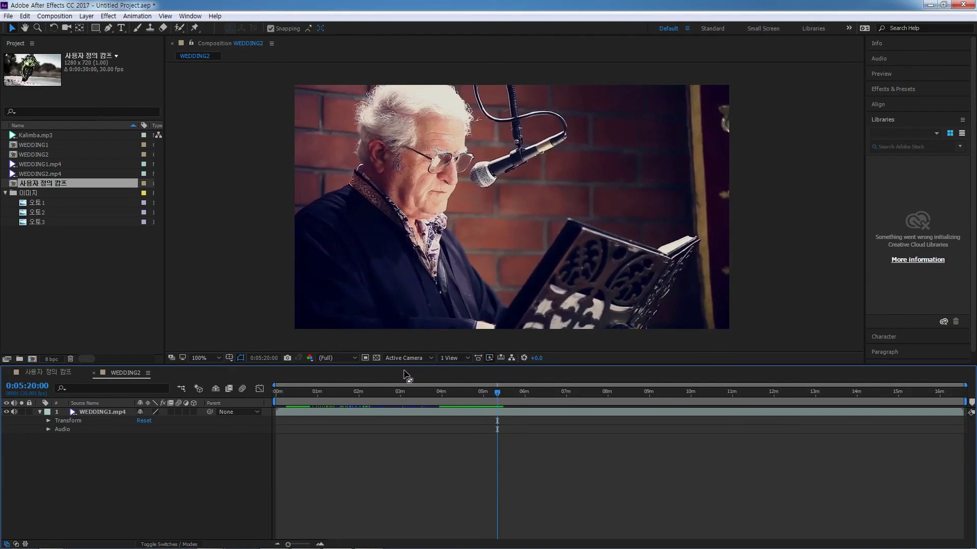
left_click(489, 358)
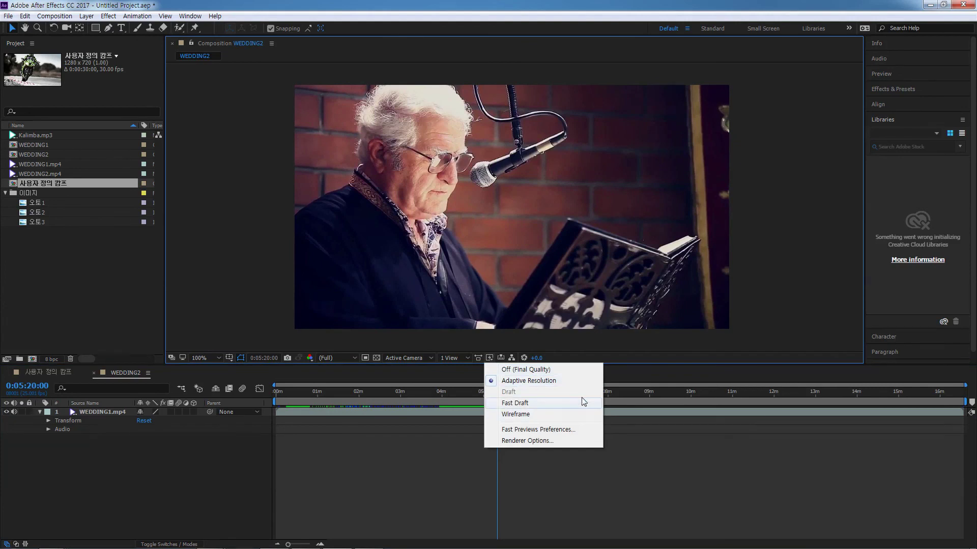
left_click(622, 380)
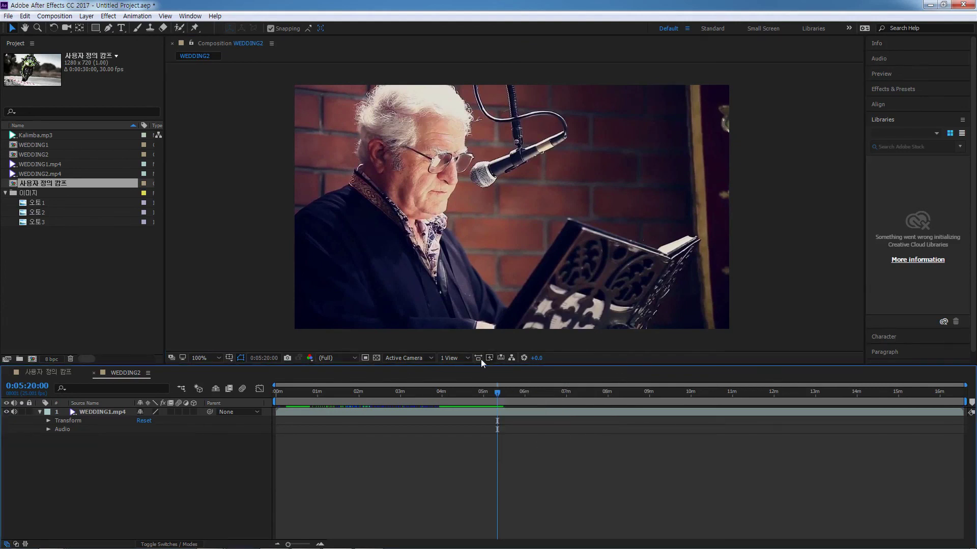
left_click(354, 358)
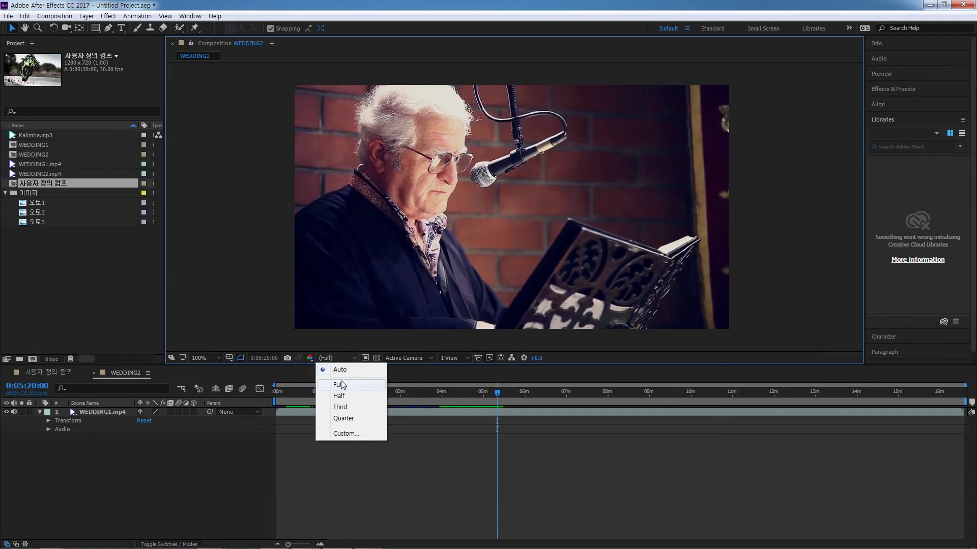
left_click(410, 372)
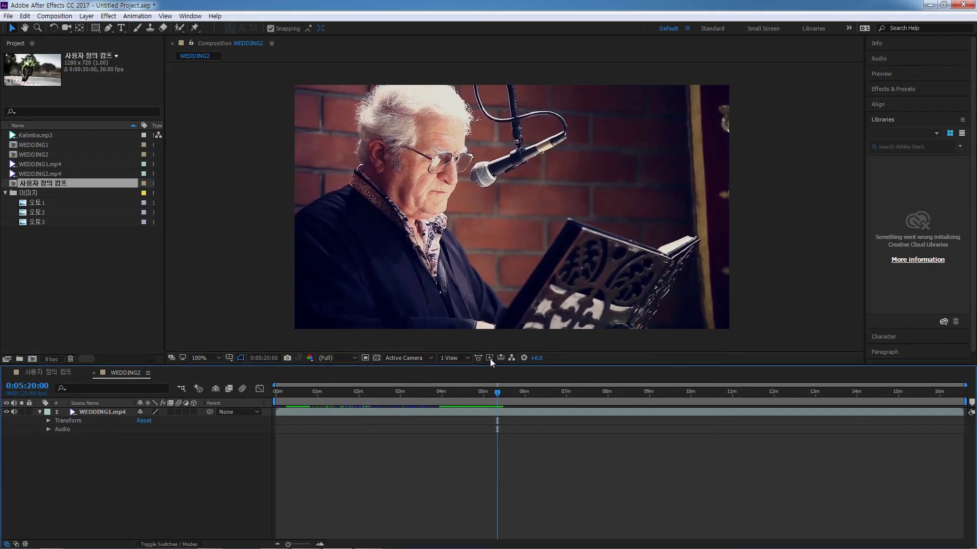
left_click(490, 359)
left_click(474, 374)
- Scrub through the video to 0:07:36:20 to watch the image quality under Adaptive Resolution
left_click_drag(498, 396, 577, 407)
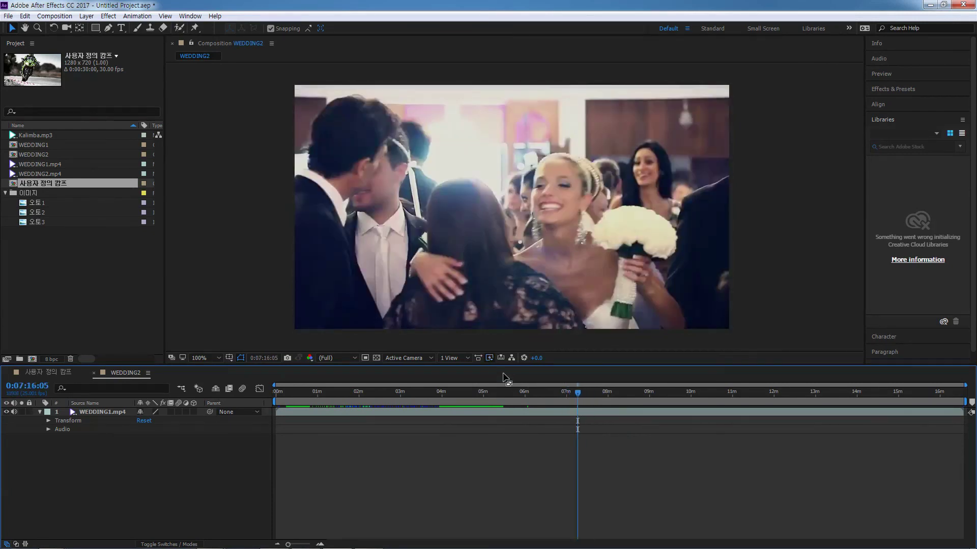
left_click(490, 359)
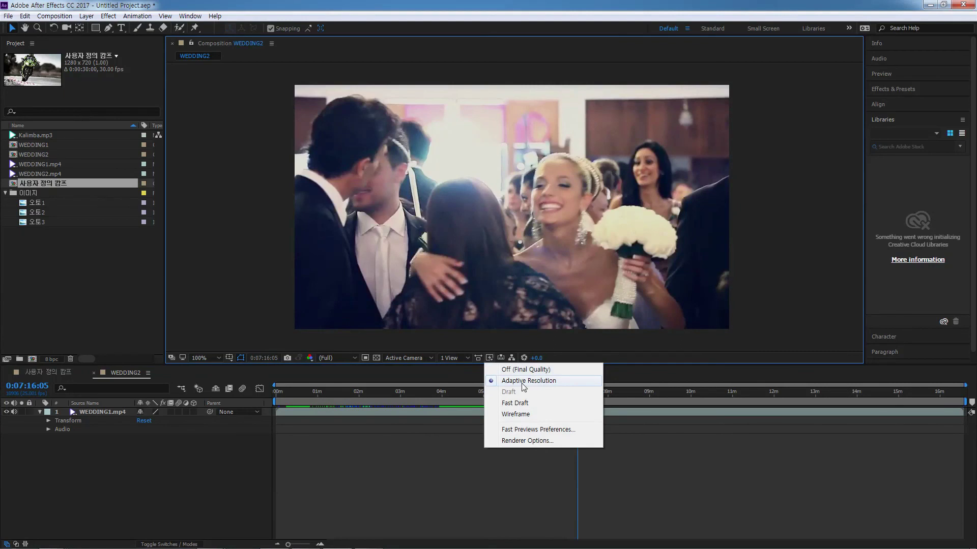
left_click(624, 392)
left_click_drag(622, 392, 590, 399)
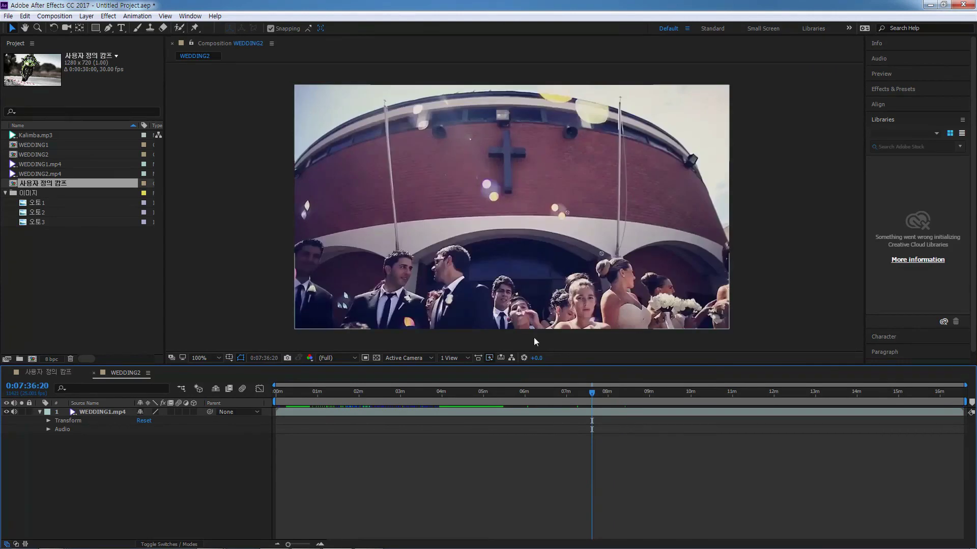
- Switch fast previews to Fast Draft and scrub back to 0:07:00:01 to judge the image quality
left_click(490, 357)
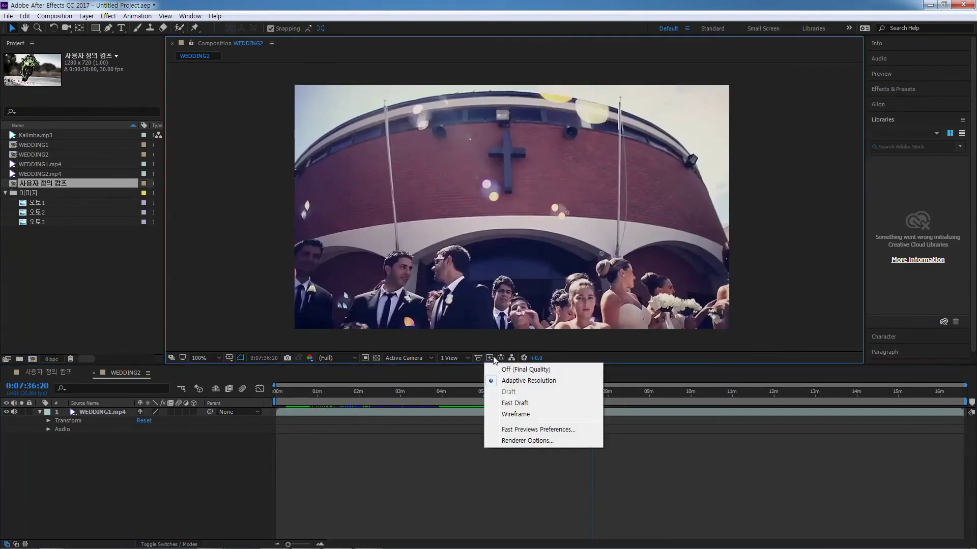
left_click(515, 403)
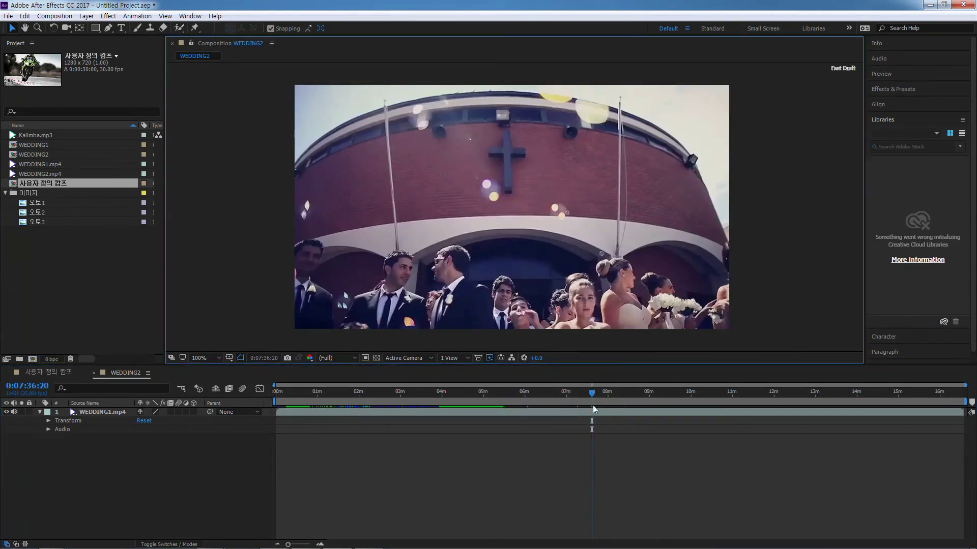
left_click(603, 395)
left_click_drag(605, 397, 565, 399)
- Set fast previews to Off (Final Quality) and scrub to 0:07:05:23
left_click(490, 358)
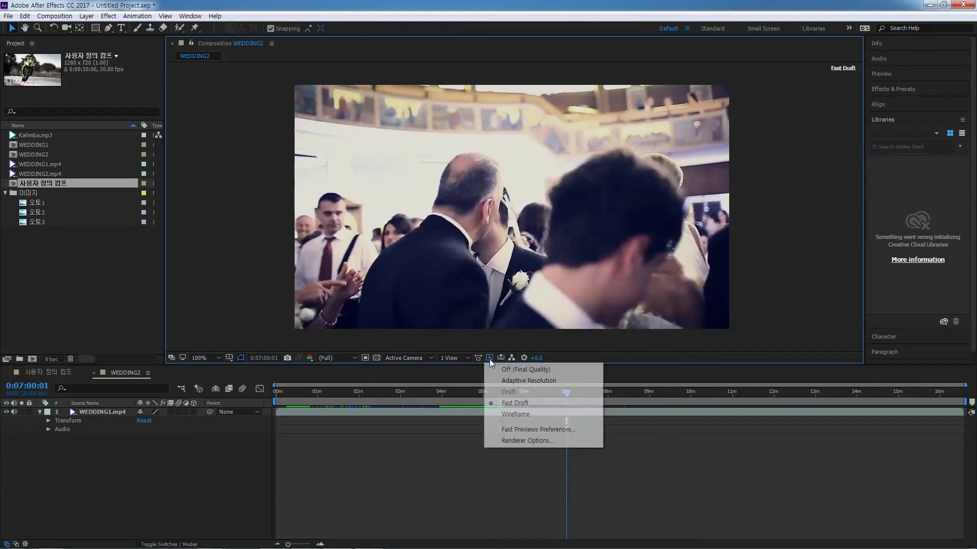
left_click(519, 370)
mouse_move(567, 393)
left_mouse_down()
mouse_move(556, 397)
mouse_move(572, 398)
left_mouse_up()
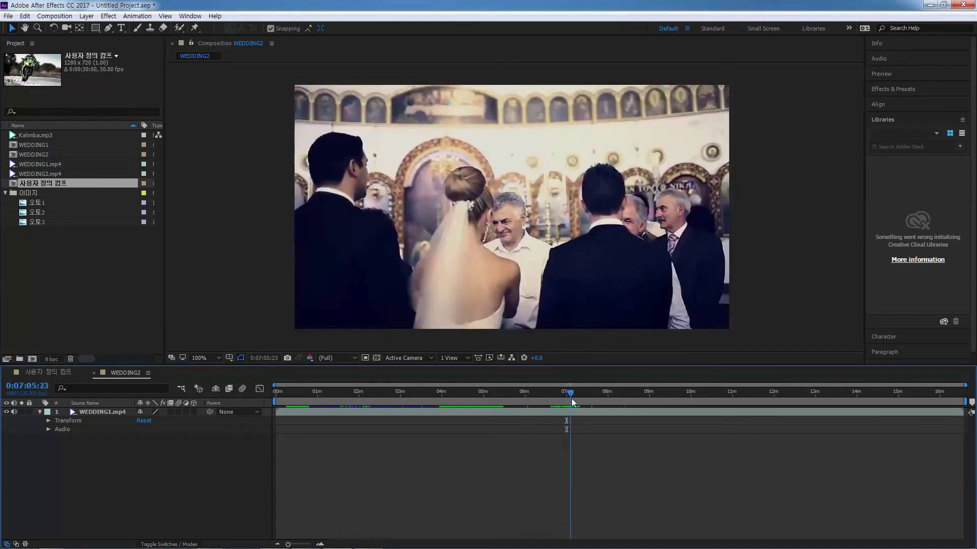
- Set fast previews to Adaptive Resolution and scrub back and forth around the signing scene, stopping at 0:06:52:17
left_click(492, 359)
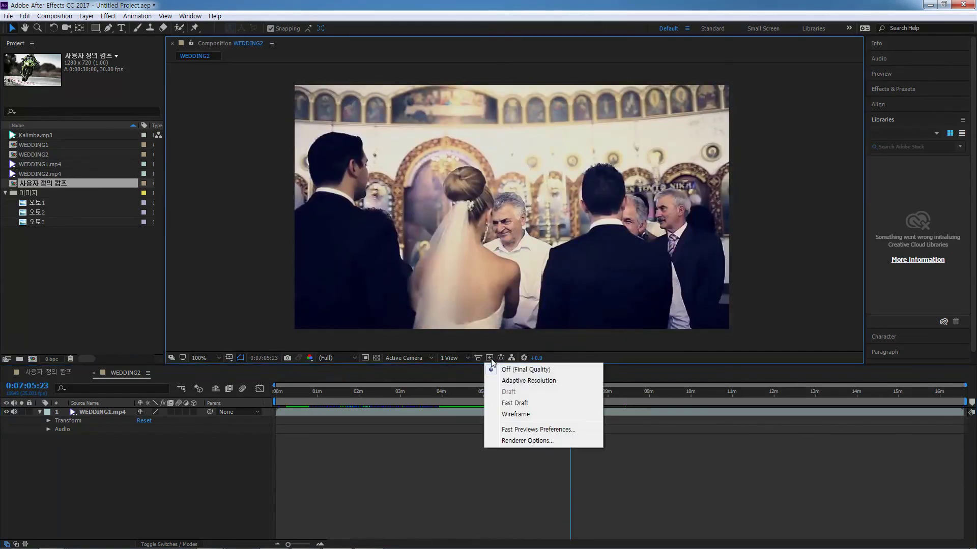
left_click(539, 385)
left_click_drag(569, 394, 561, 394)
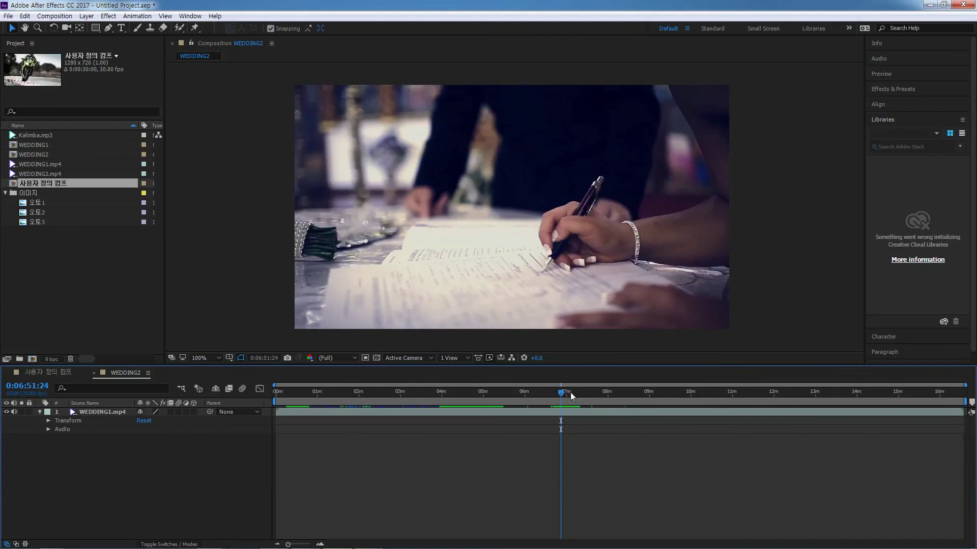
left_click(554, 395)
mouse_move(556, 396)
left_mouse_down()
mouse_move(571, 397)
mouse_move(561, 396)
left_mouse_up()
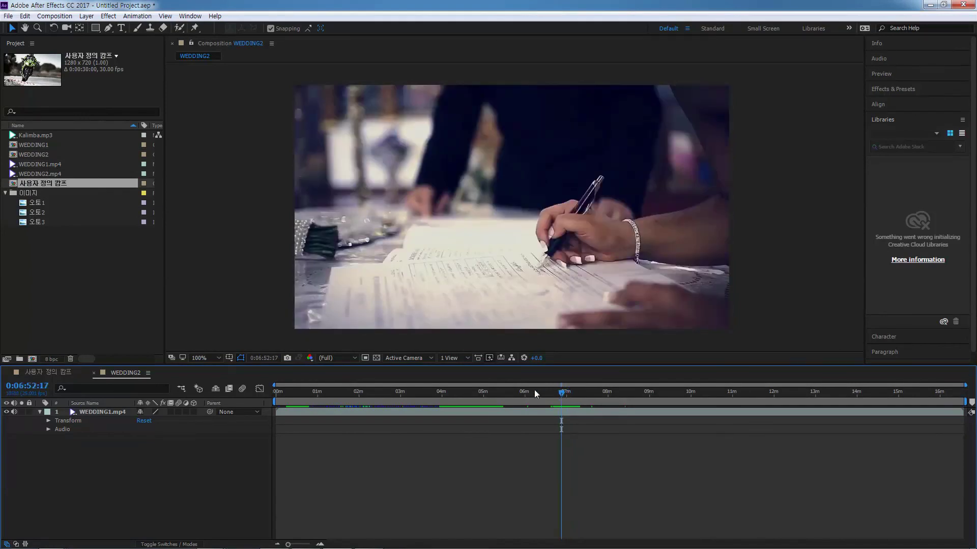
- Try the Wireframe fast preview while scrubbing to 0:06:56:09, and restore Adaptive Resolution
left_click(490, 358)
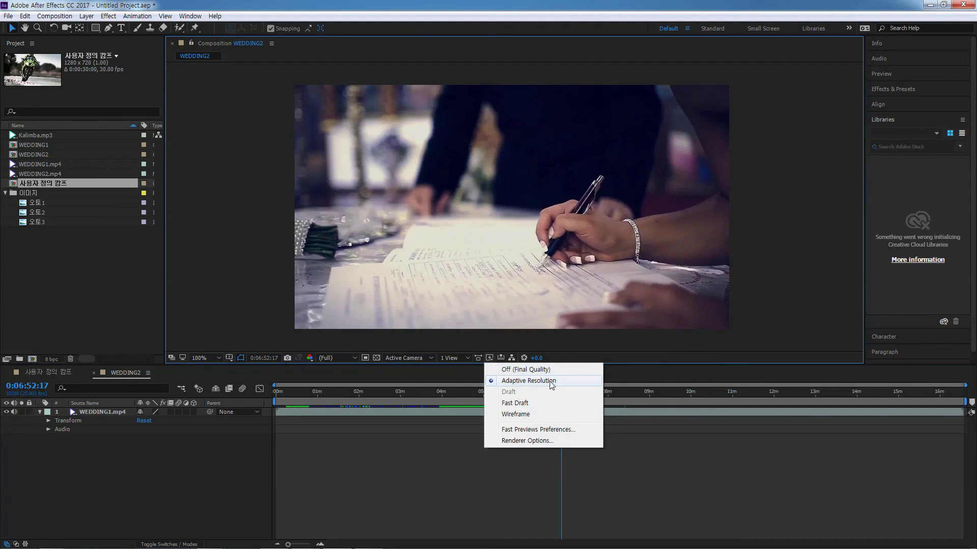
left_click(529, 414)
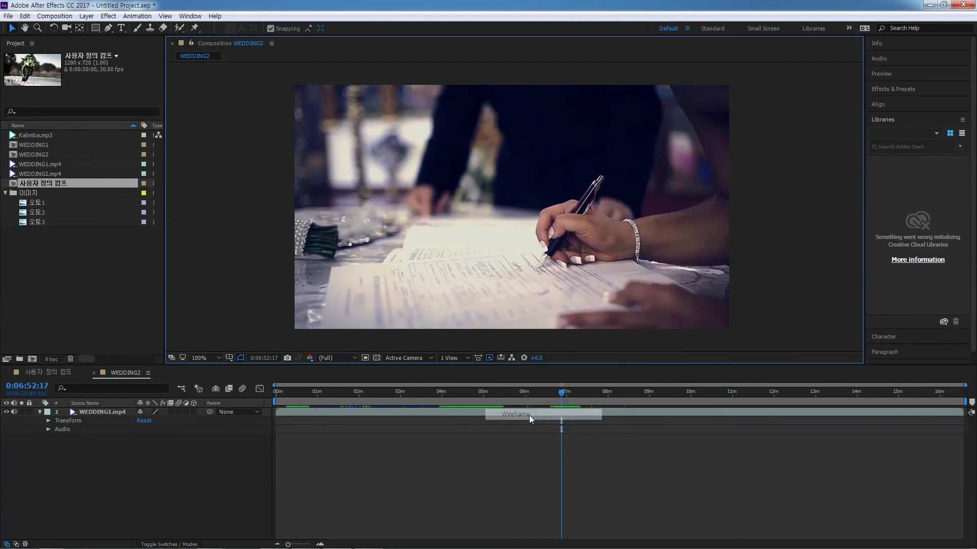
mouse_move(562, 391)
left_mouse_down()
mouse_move(554, 393)
mouse_move(563, 392)
left_mouse_up()
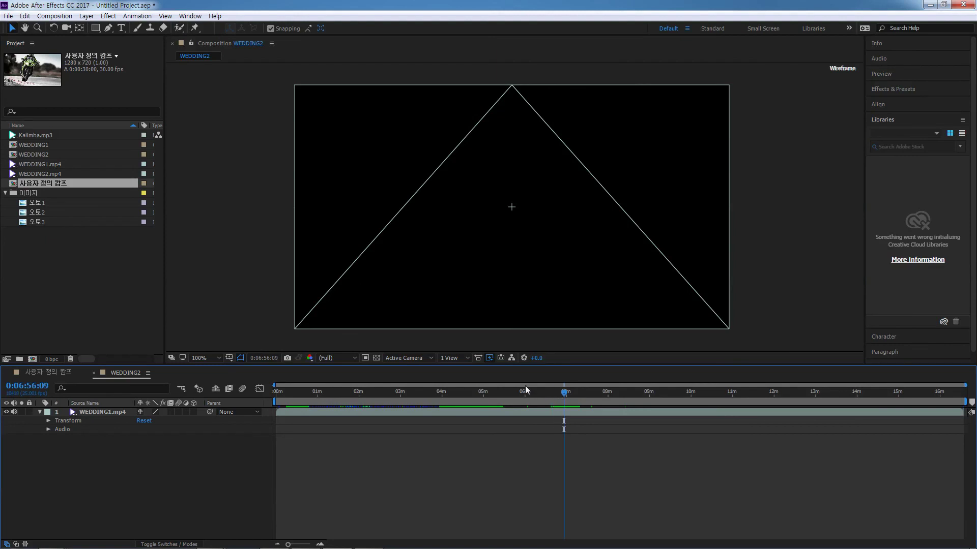
left_click(491, 358)
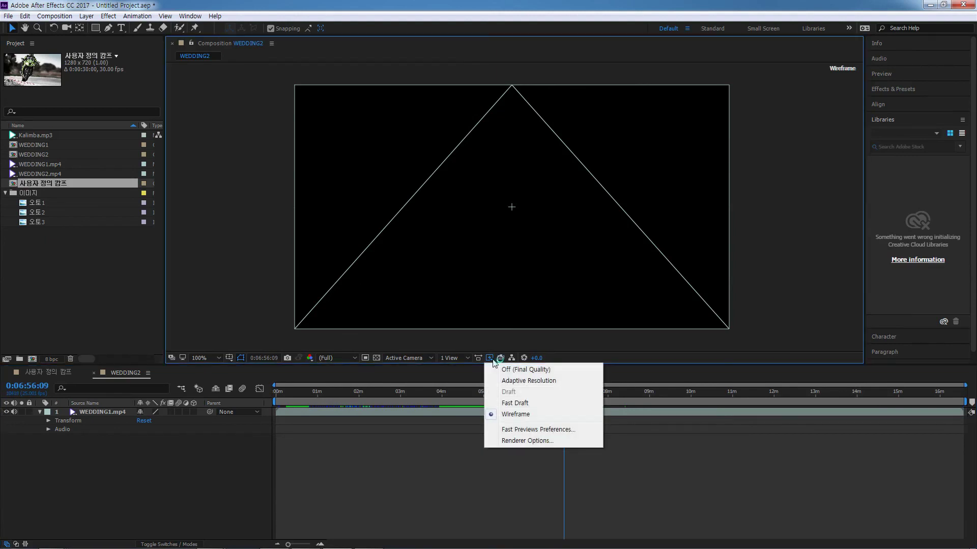
left_click(512, 383)
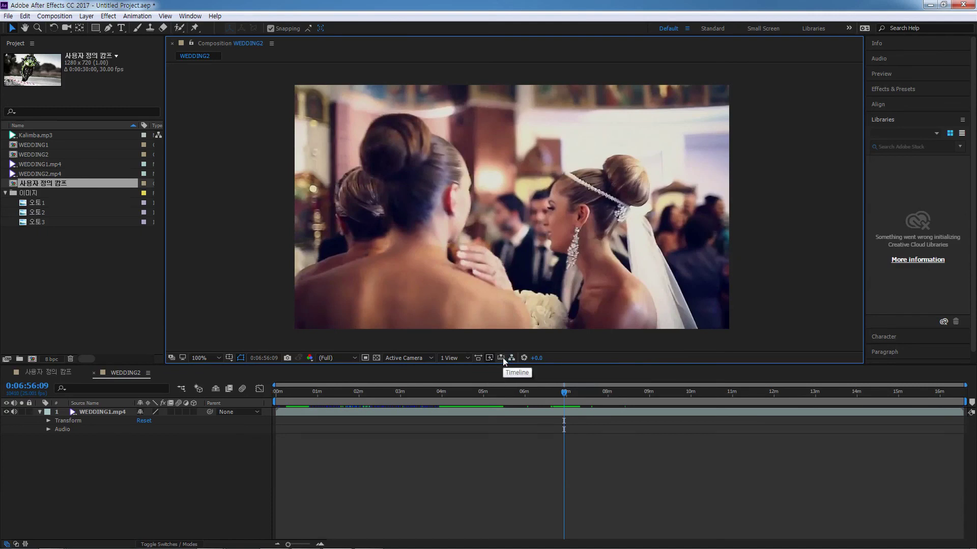
- Inspect the WEDDING2 flowchart by expanding and collapsing its source layers, and return to the composition view
left_click(502, 358)
left_click(501, 358)
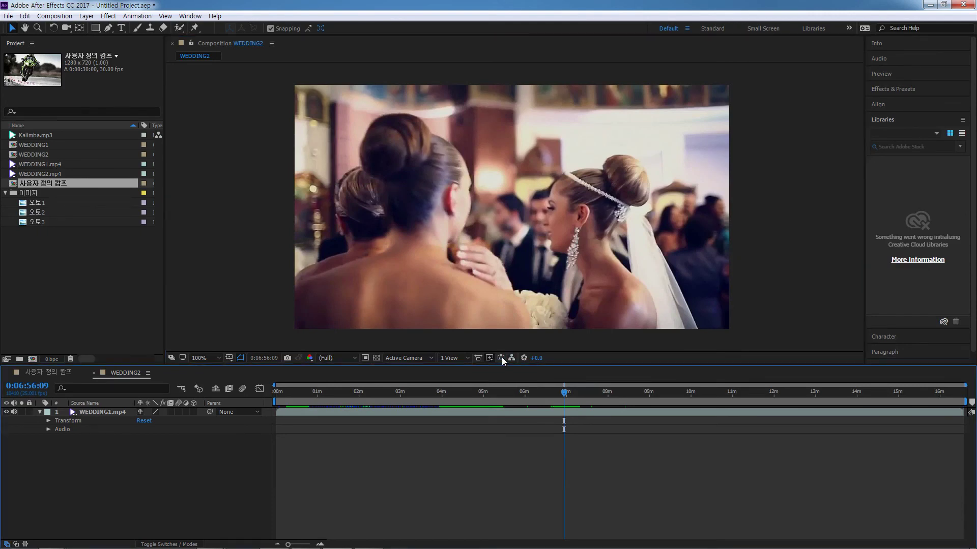
left_click(512, 358)
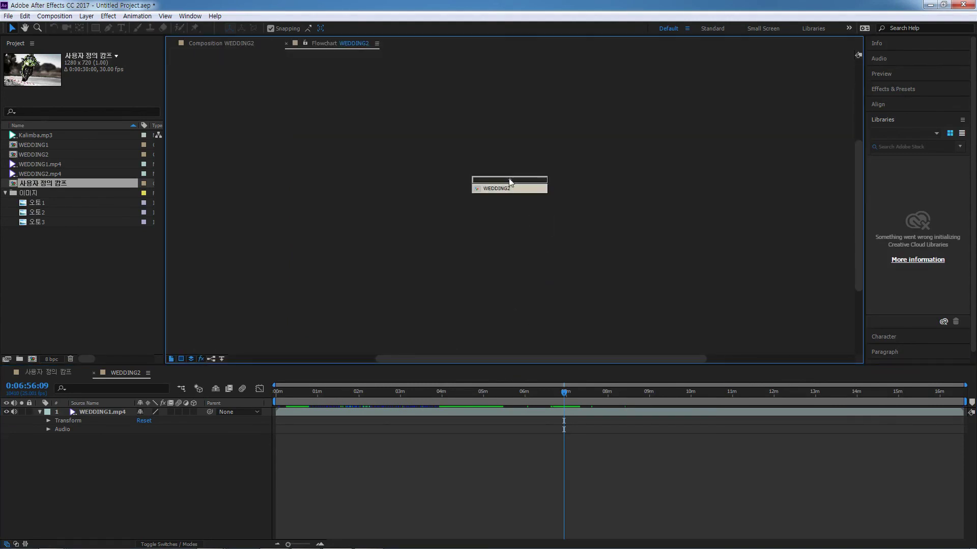
left_click(509, 180)
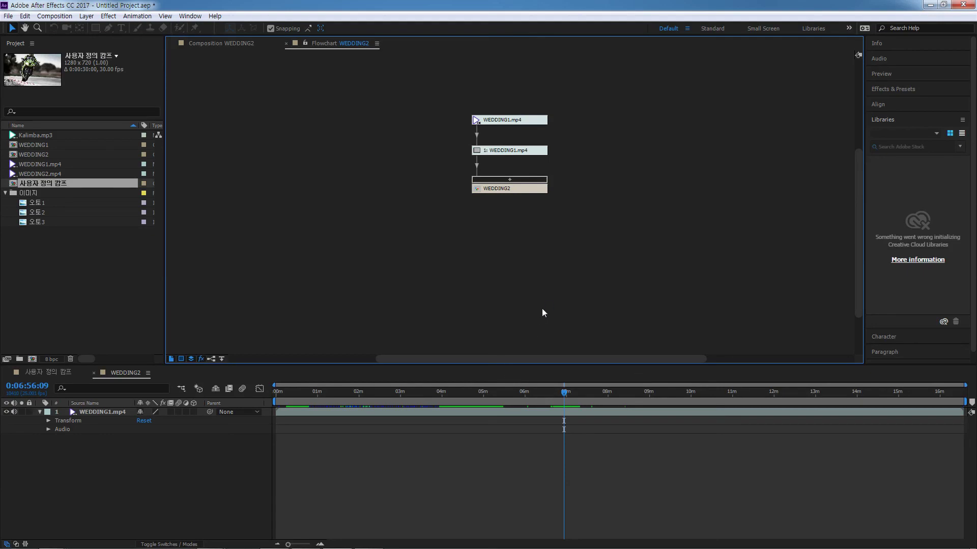
key("ctrl+shift+F11")
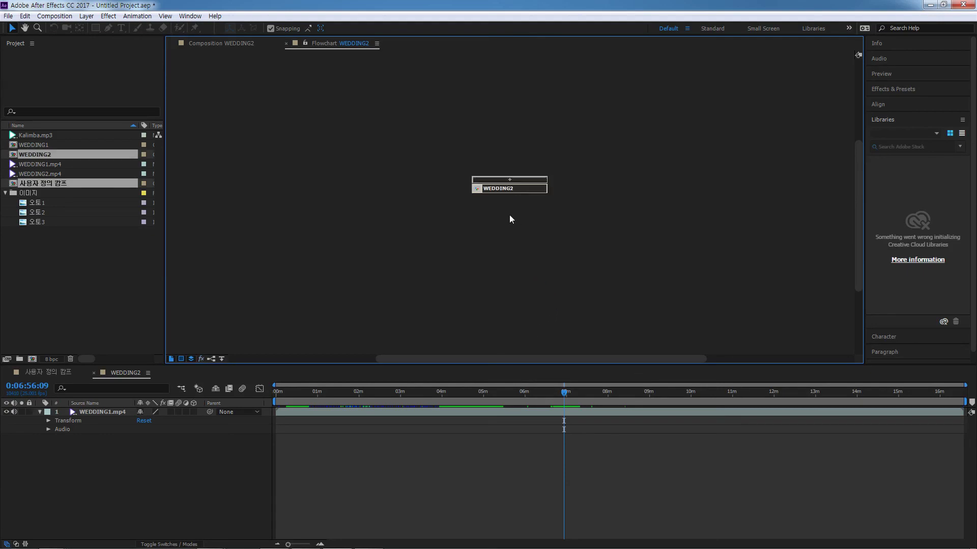
double_click(503, 190)
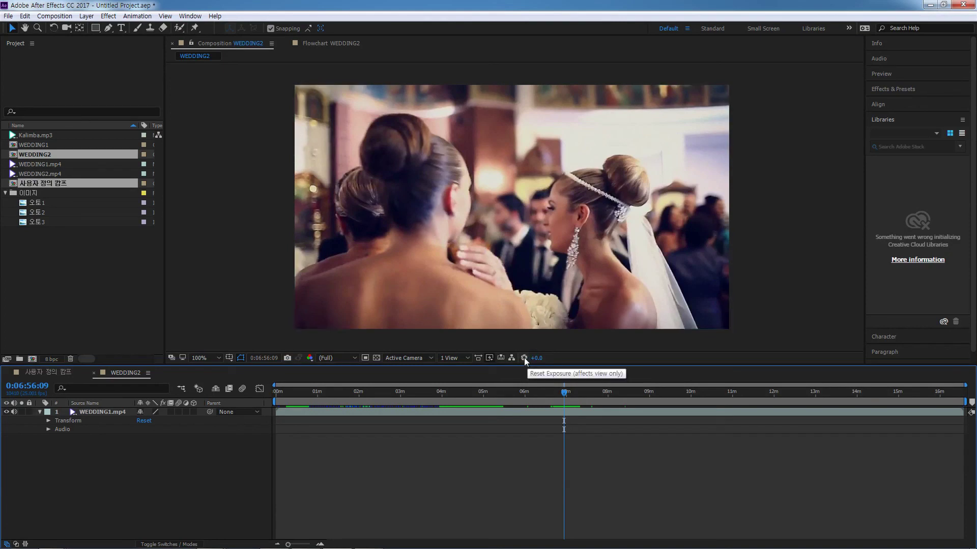
- Raise the composition view's exposure to +1.5 to see its effect, and reset it to +0.0
left_click_drag(538, 358, 550, 361)
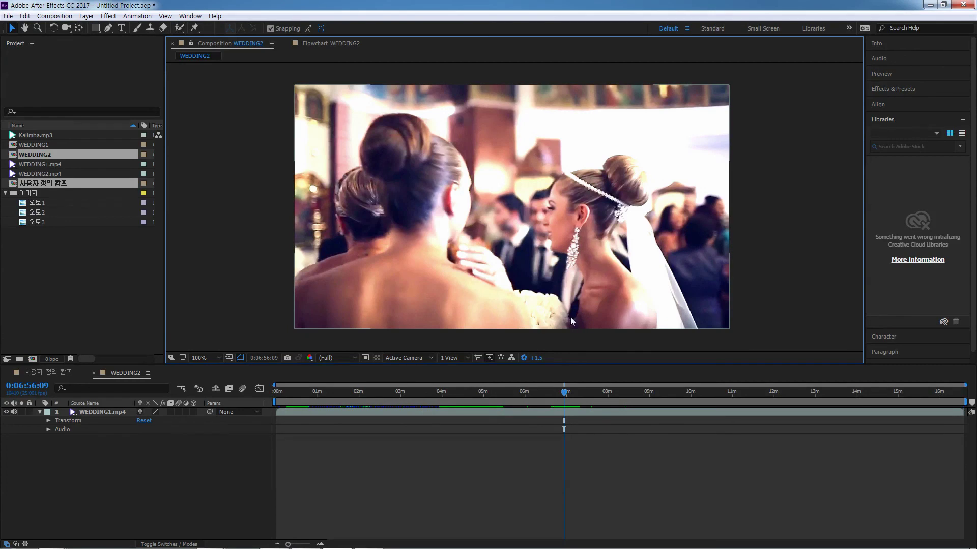
left_click(524, 358)
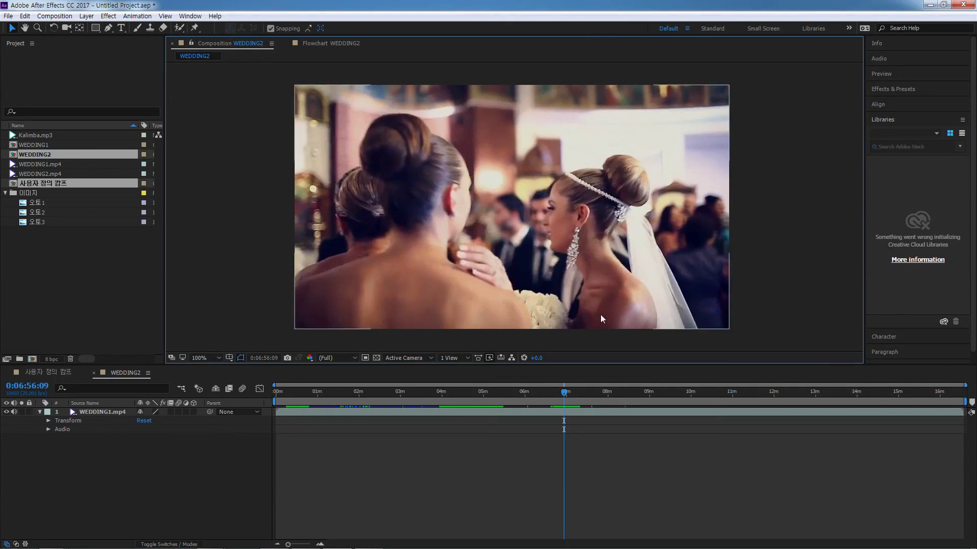
left_click(335, 299)
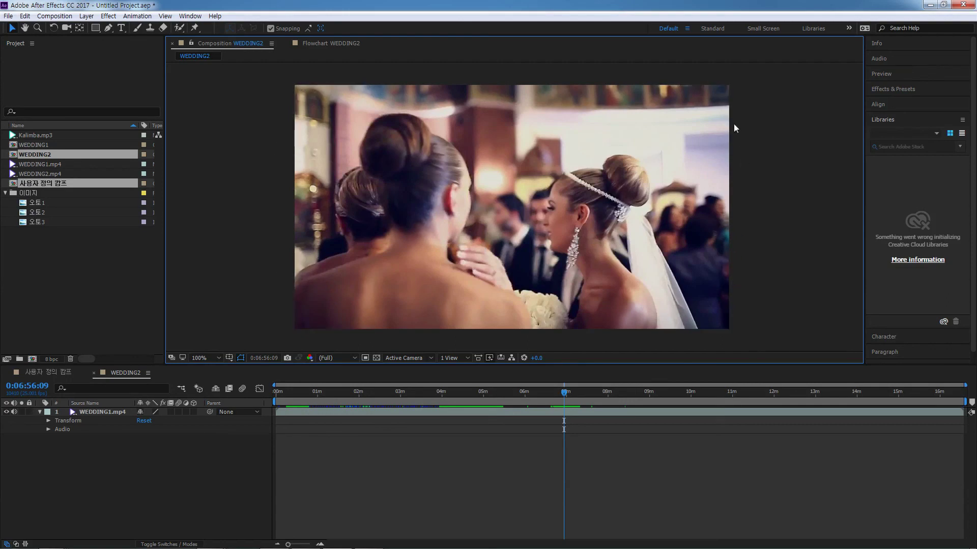